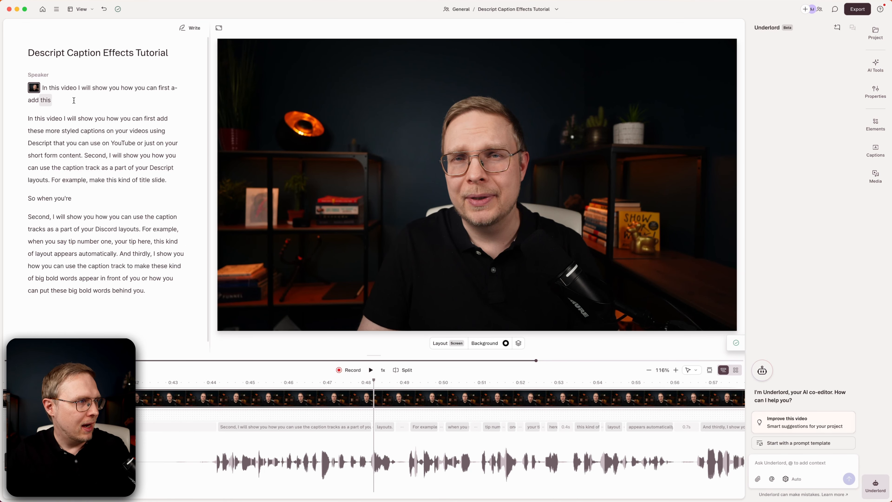
Step: Delete the false-start sentence "In this video I will show you how you can first a-add this" from the script's beginning
drag(57, 101, 39, 79)
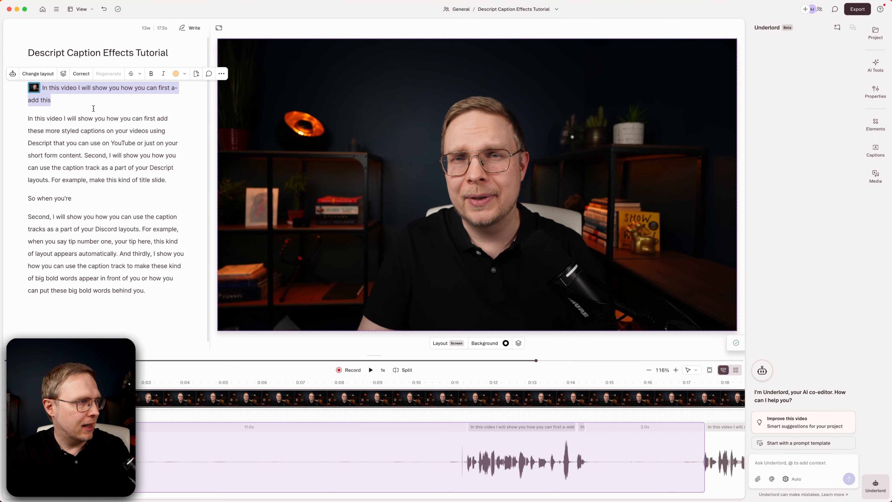
key(BackSpace)
key(BackSpace)
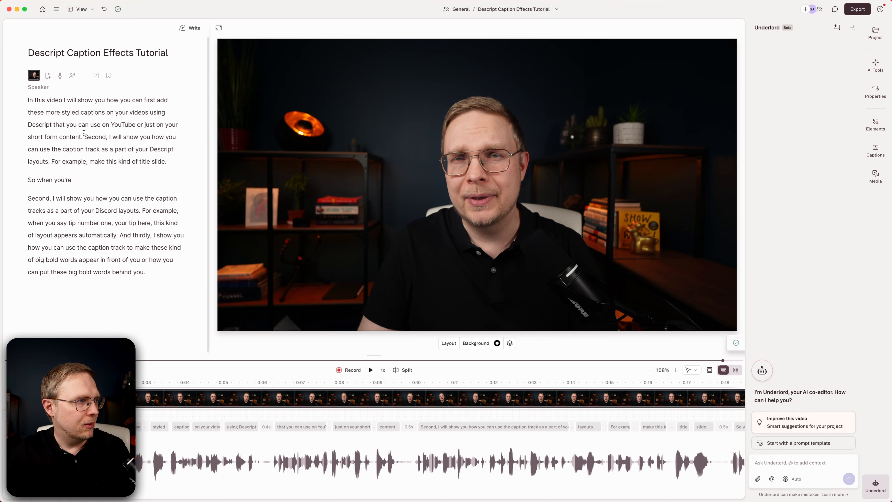
Step: Split the first script paragraph after "short form content." so that "Second, I will show you" starts a new paragraph
drag(83, 137, 14, 97)
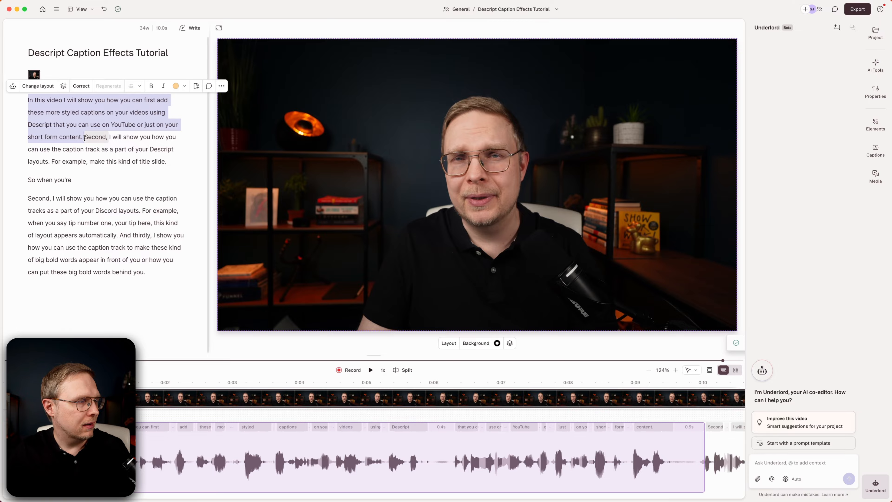
click(84, 137)
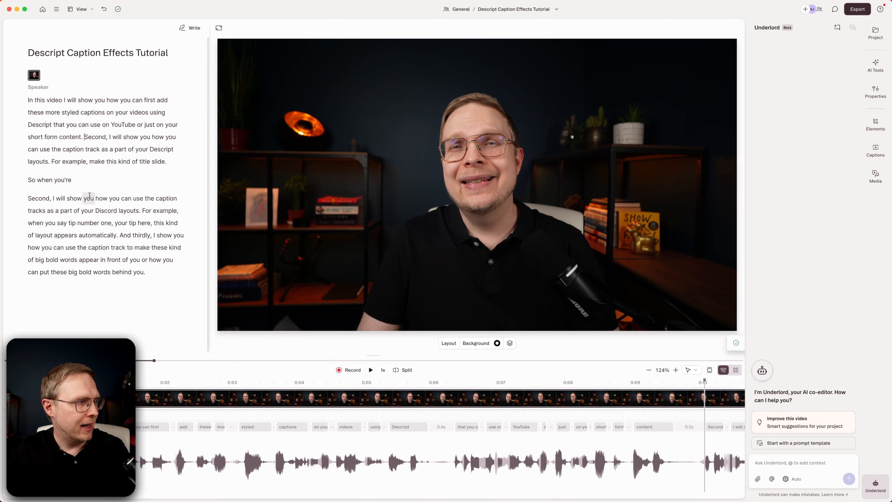
key(Return)
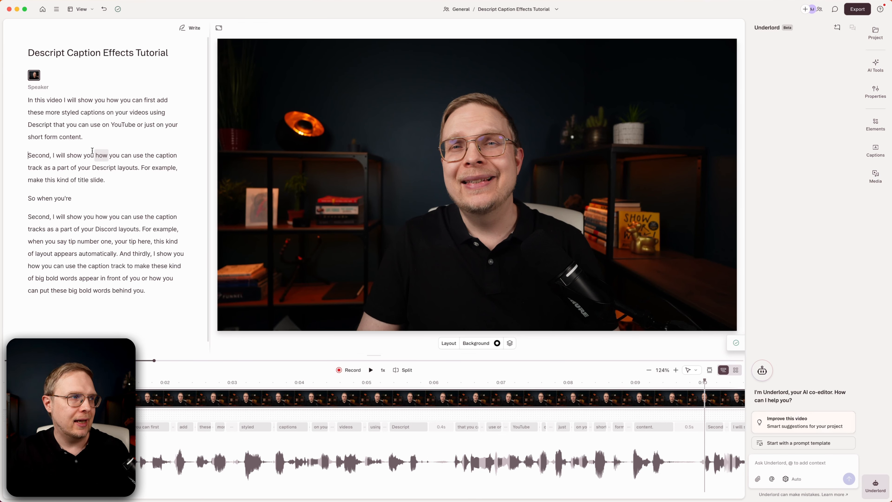
Step: Insert a scene break between the paragraph ending in "short form content." and the one beginning with "Second"
mouse_move(28, 154)
mouse_down()
mouse_move(169, 175)
mouse_move(107, 181)
mouse_move(22, 157)
mouse_move(18, 164)
mouse_up()
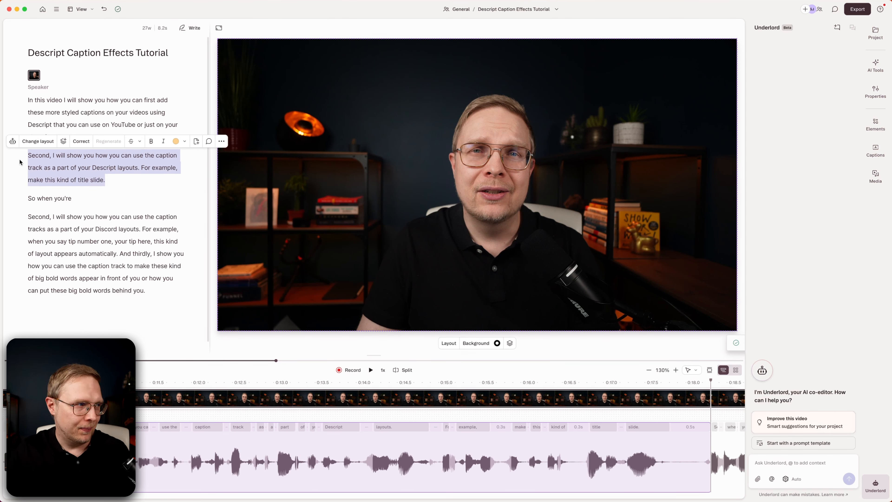
click(71, 101)
click(110, 137)
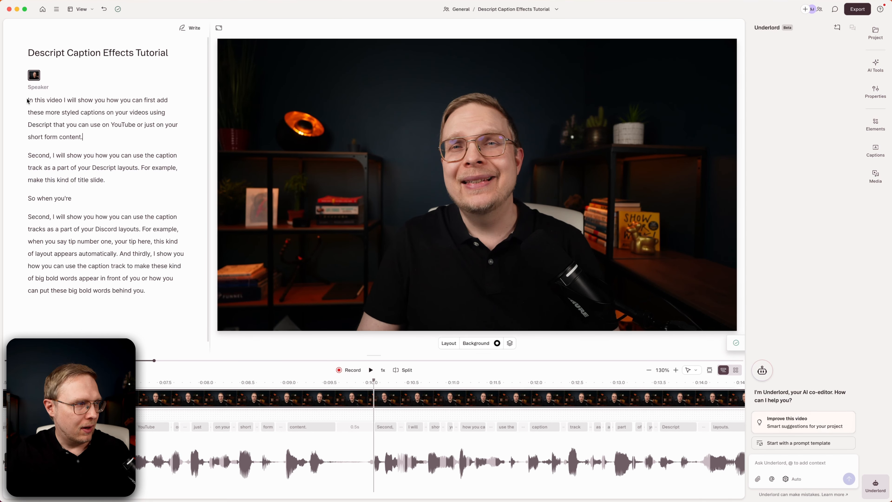
triple_click(85, 136)
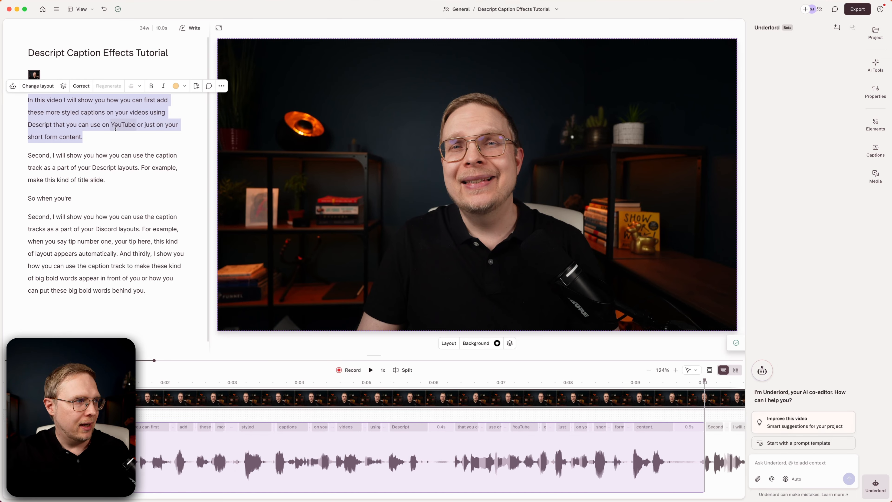
click(109, 141)
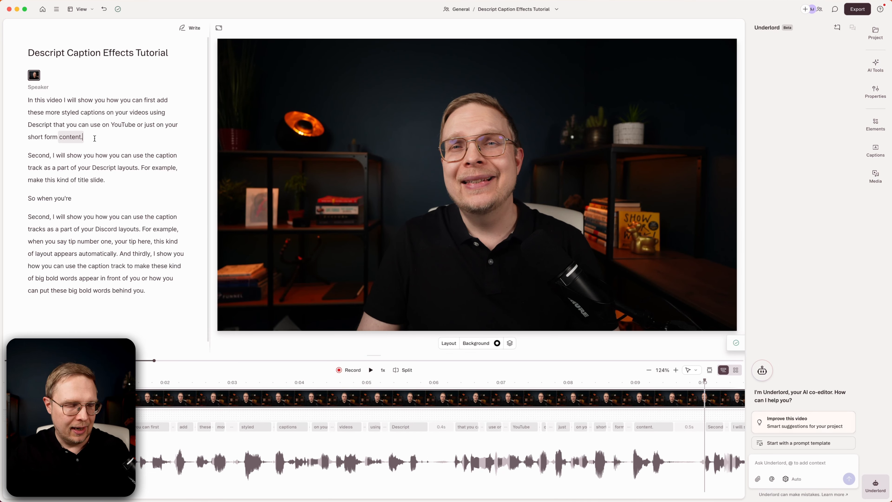
key(slash)
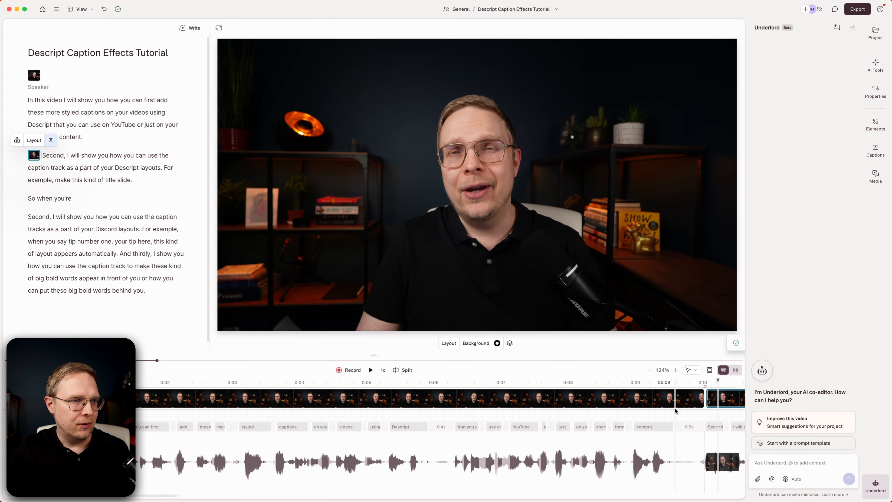
scroll(708, 438, right, 5)
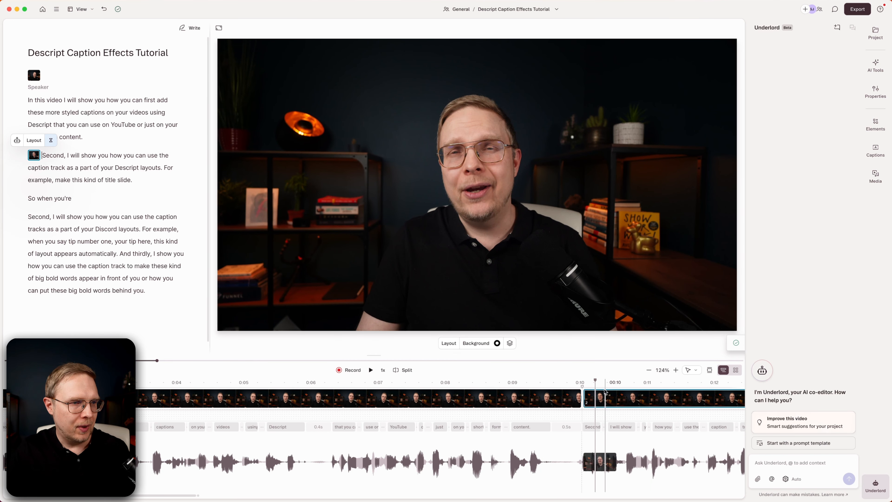
drag(579, 394, 572, 398)
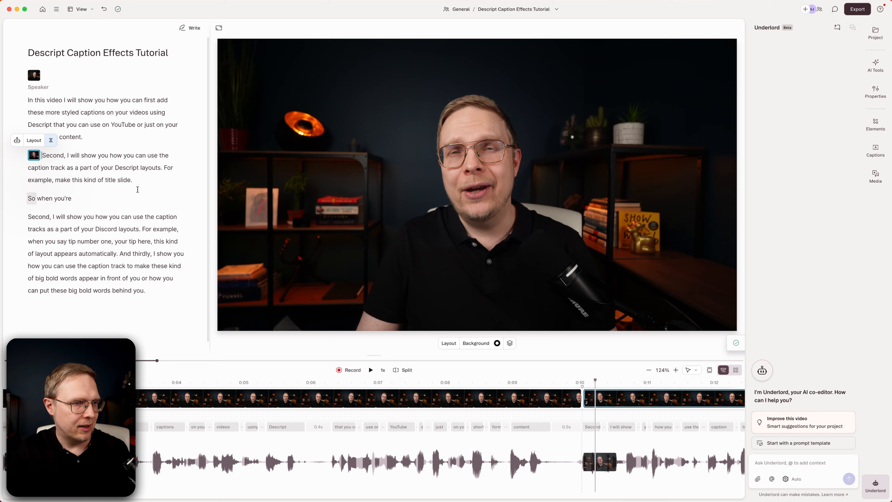
Step: Select the first scene, browse the caption styles and add Bold: Yellow highlight captions to all scenes
click(268, 404)
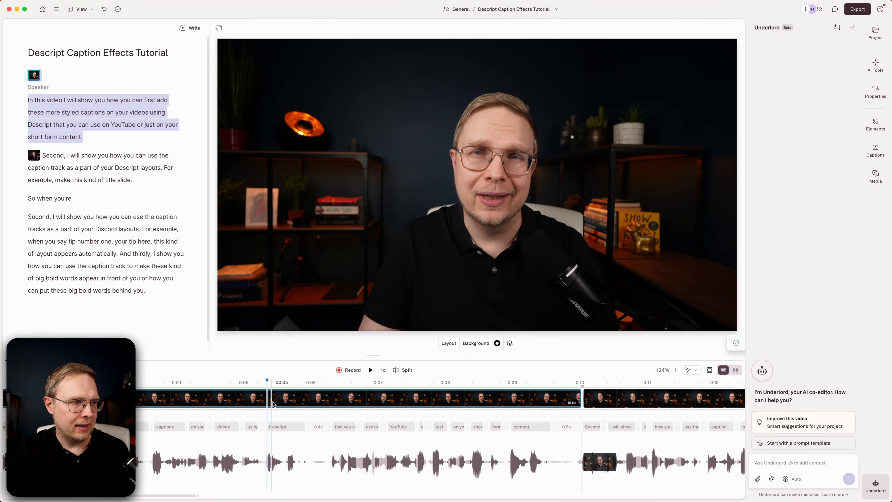
click(874, 151)
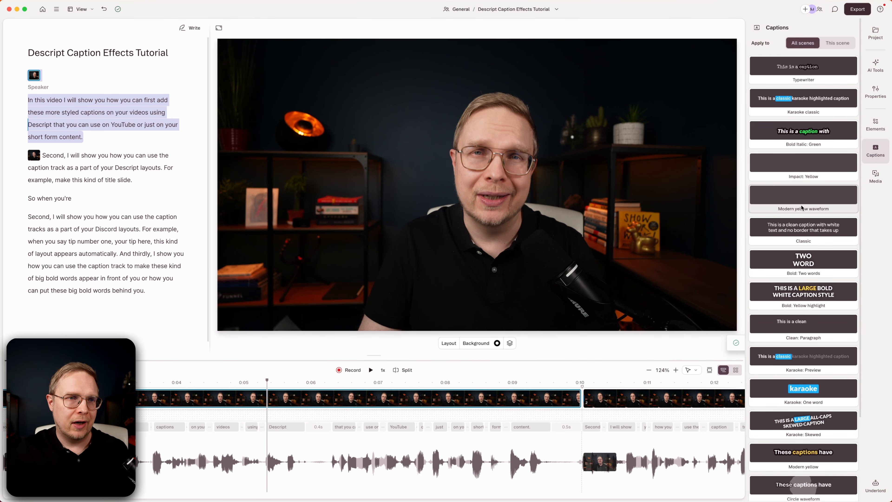
scroll(807, 281, down, 3)
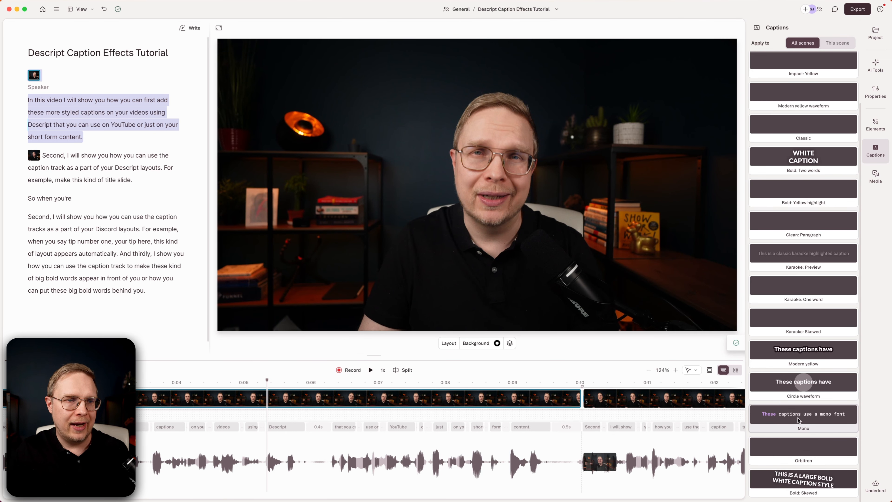
scroll(799, 420, up, 3)
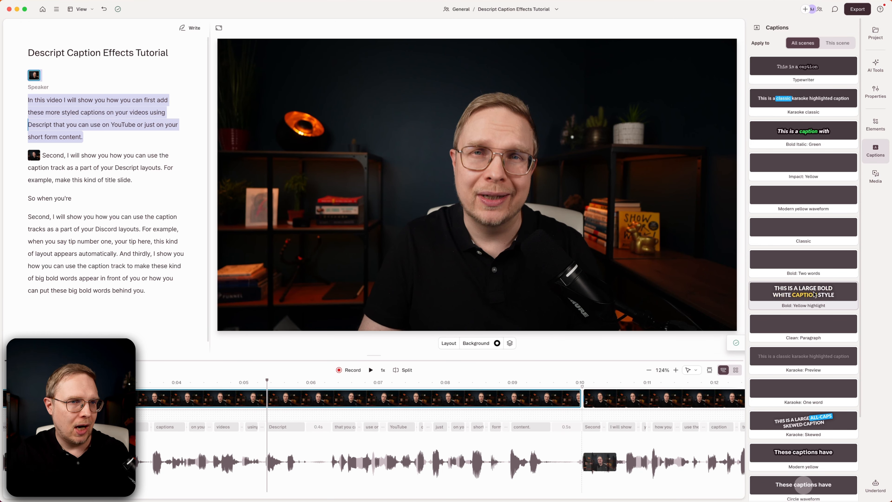
click(816, 289)
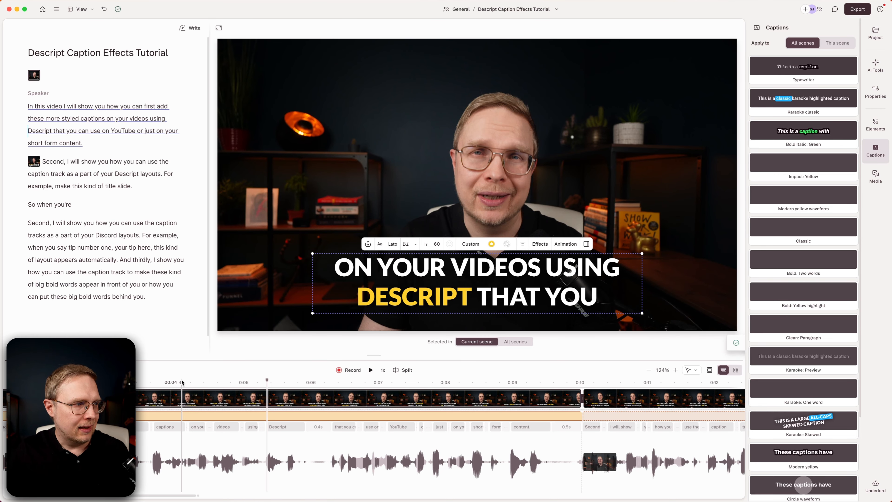
Step: Position the playhead on the word "using" and change the caption font to Inter with the Black weight
drag(182, 382, 260, 387)
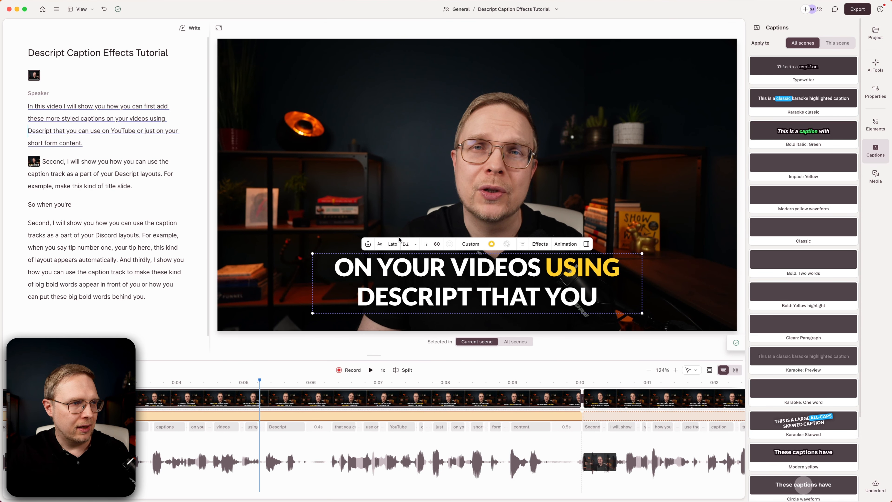
click(393, 245)
click(353, 382)
click(416, 244)
click(430, 364)
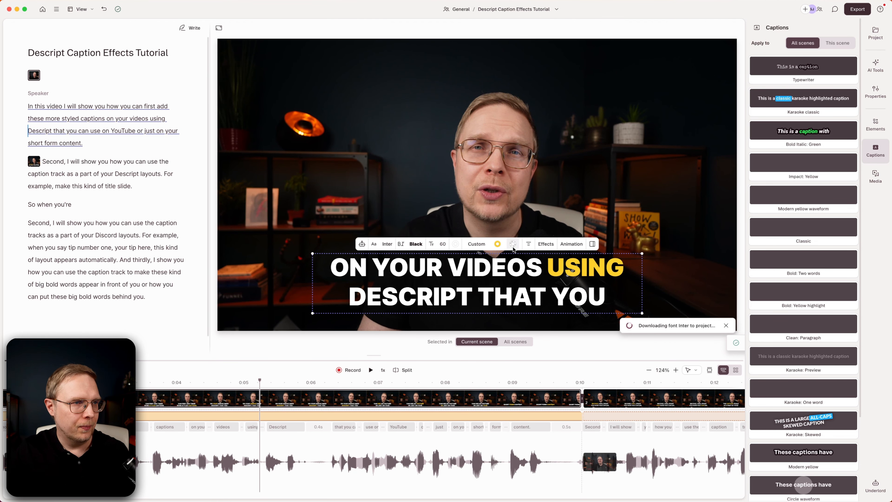
Step: Set the caption's active word color to red, fa4d44
click(501, 245)
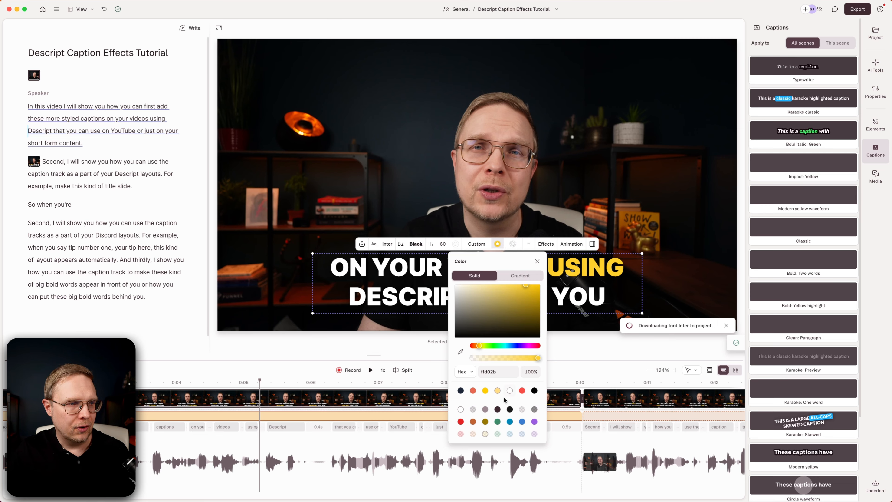
click(473, 391)
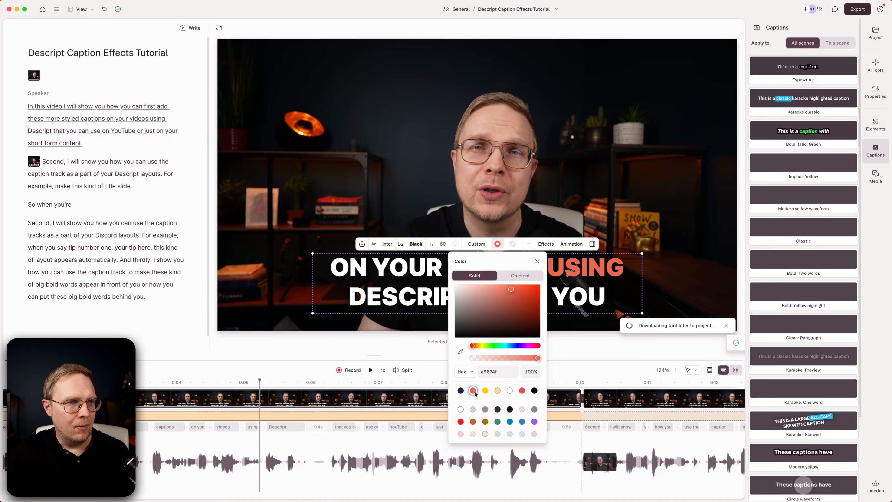
click(523, 391)
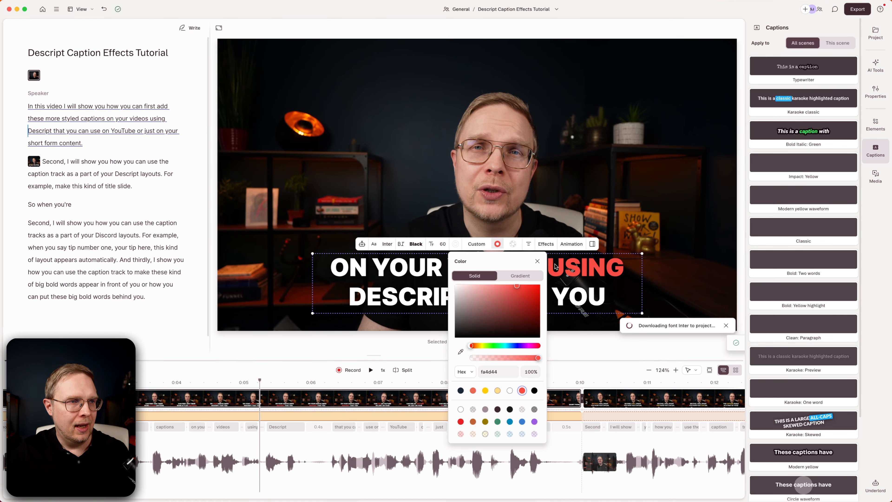
click(538, 261)
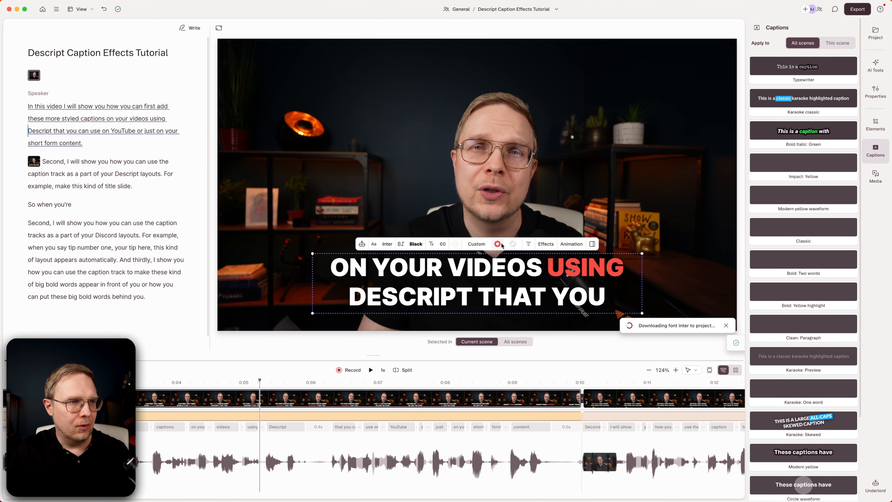
Step: Set the caption style's main fill, used for already spoken words, to light green, 87d46e
click(477, 244)
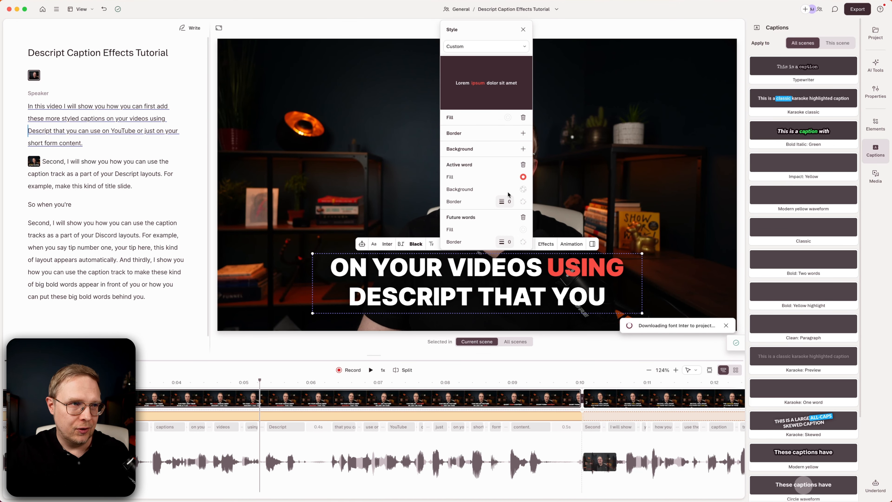
click(509, 118)
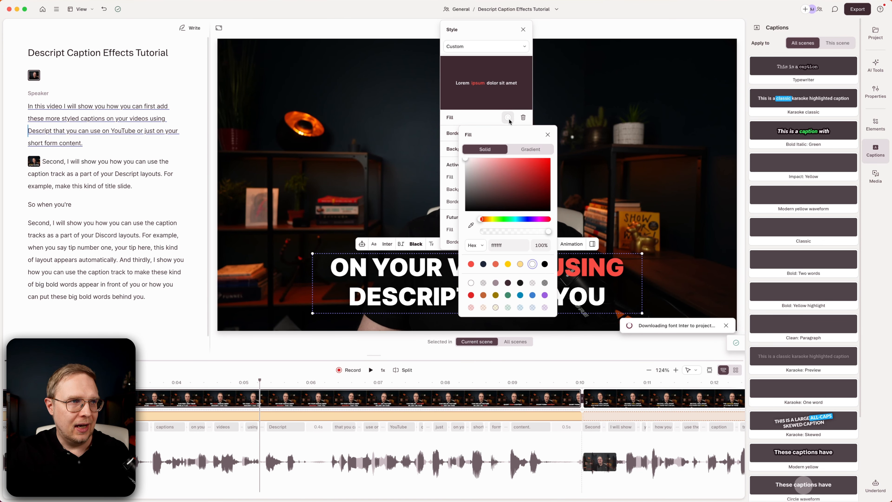
drag(484, 220, 502, 219)
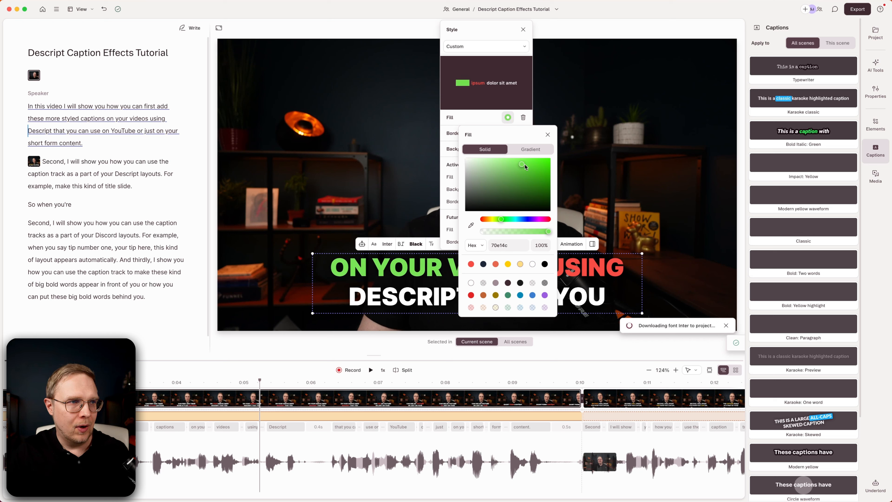
click(503, 173)
drag(504, 175, 506, 166)
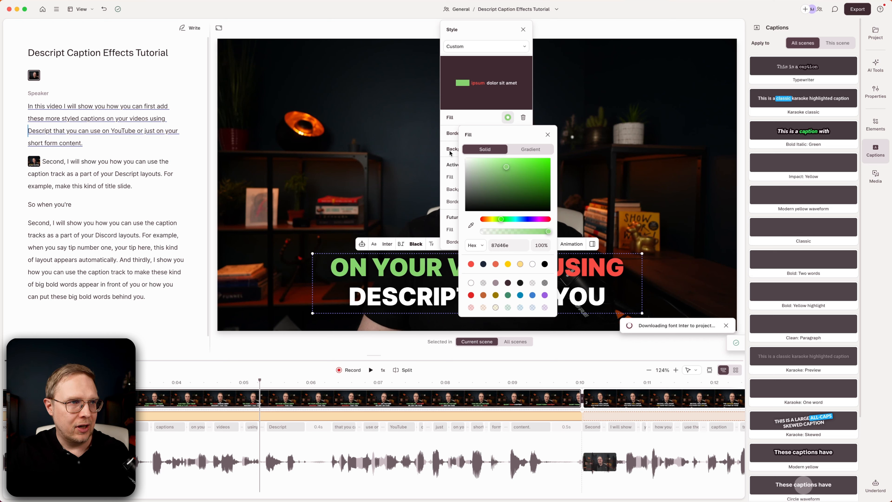
click(449, 128)
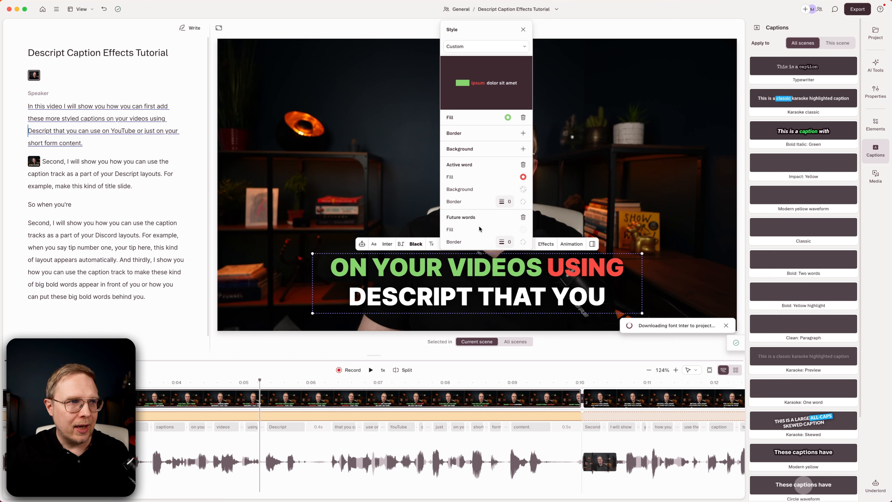
Step: Set the fill of the caption's future words to a solid dark gray
click(523, 229)
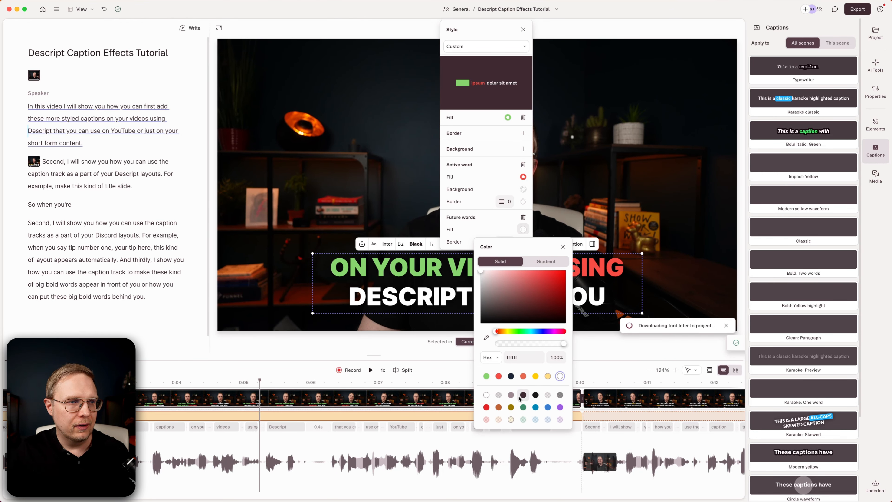
click(511, 376)
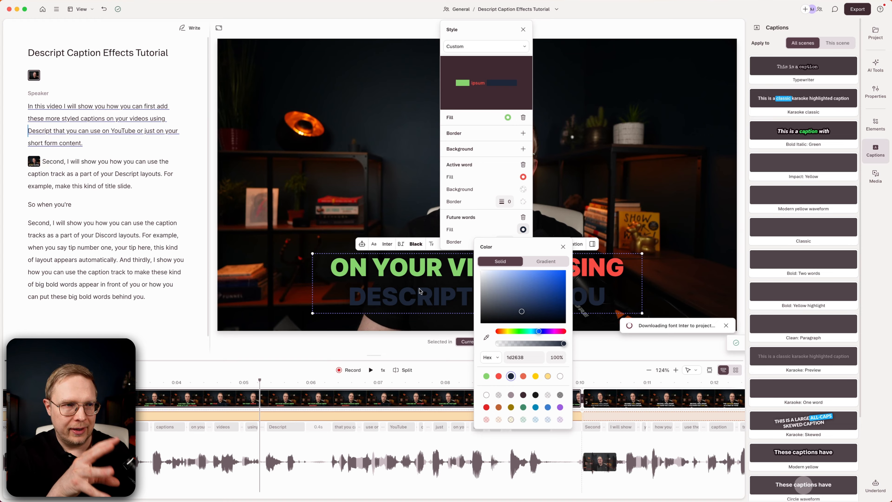
drag(521, 313, 480, 305)
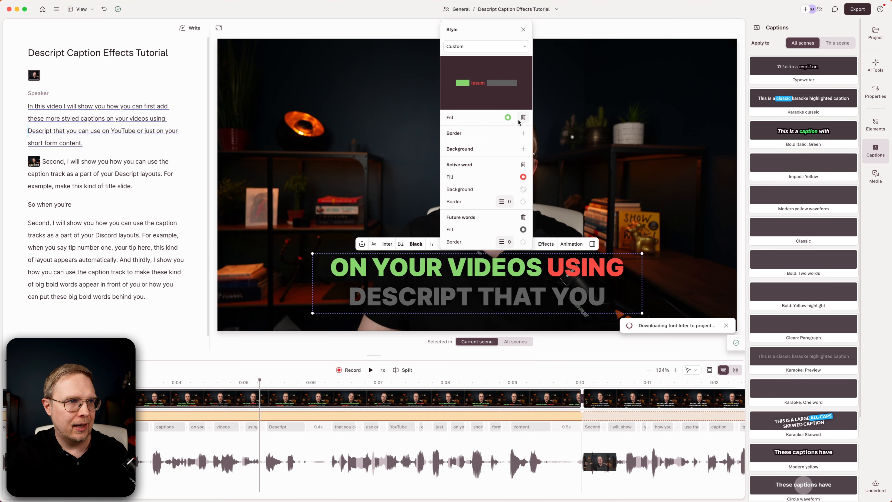
Step: Set the caption style's main fill, used for already spoken words, to white
click(508, 117)
drag(495, 166, 460, 159)
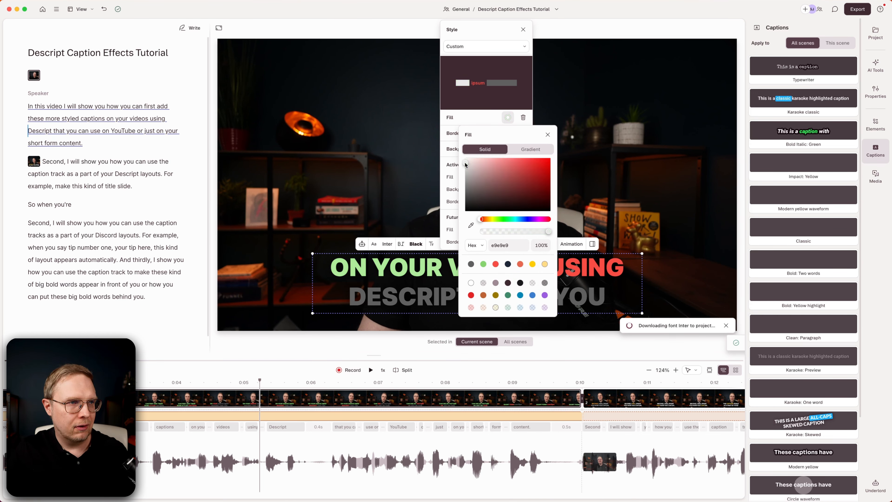
click(456, 117)
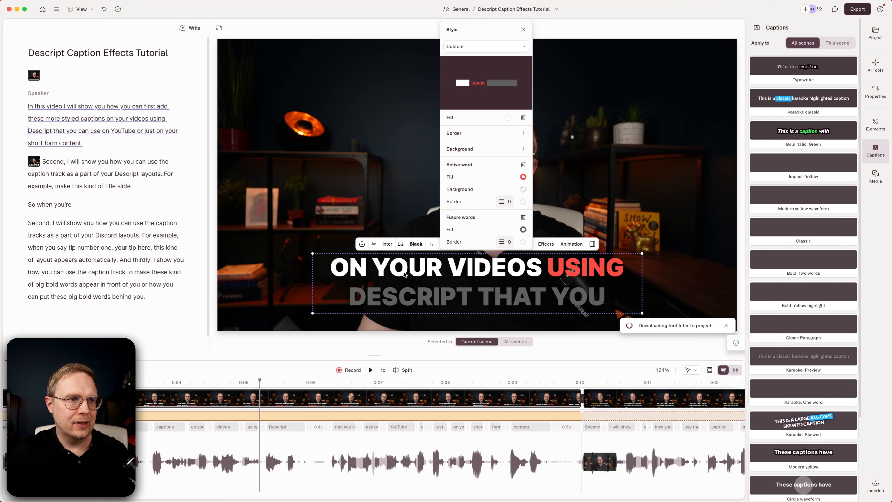
Step: Play the first scene from just after the 0:04 mark to preview the word-by-word caption coloring
click(191, 386)
click(199, 383)
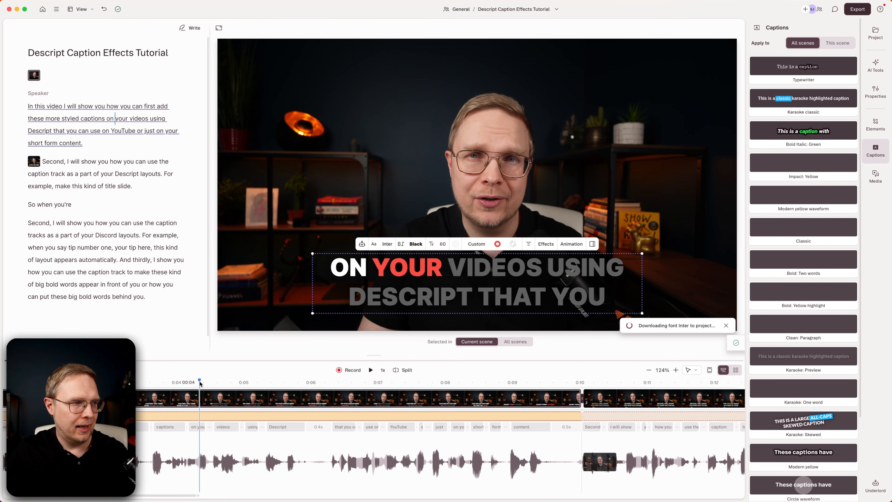
click(239, 302)
key(space)
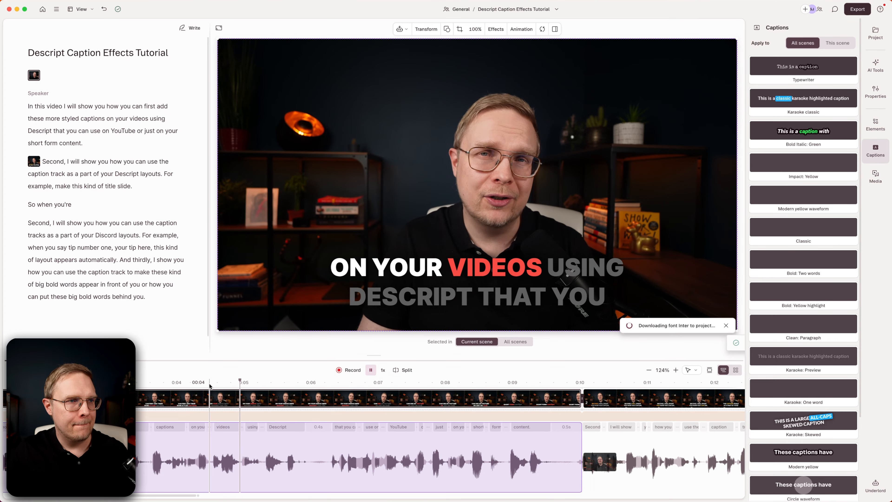
Step: Start saving the first scene as a new layout and choose the private Own layouts pack as its destination
key(space)
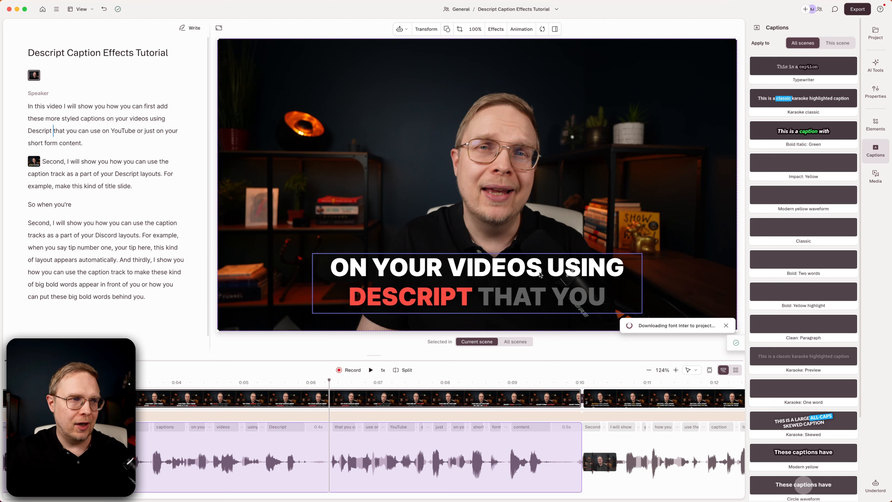
click(399, 295)
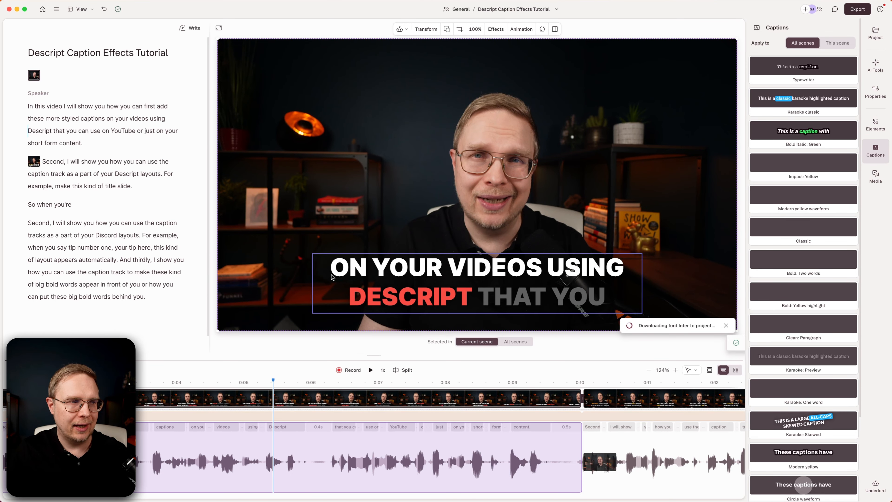
right_click(284, 405)
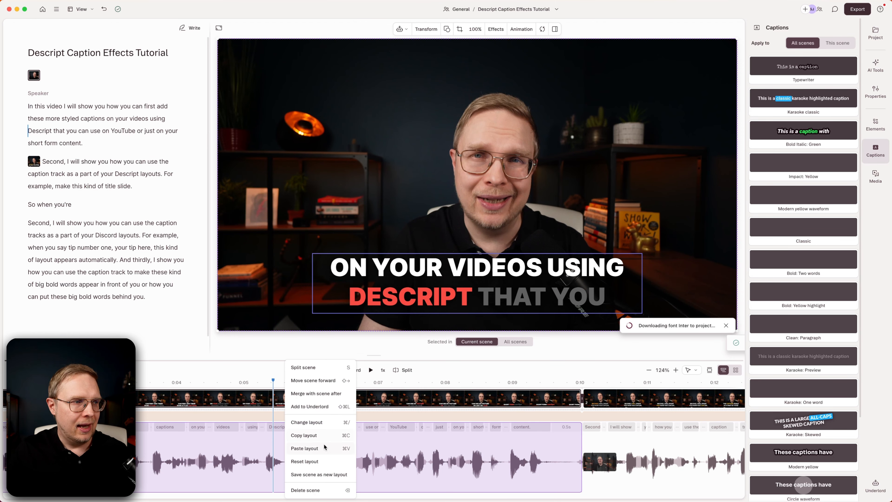
click(318, 475)
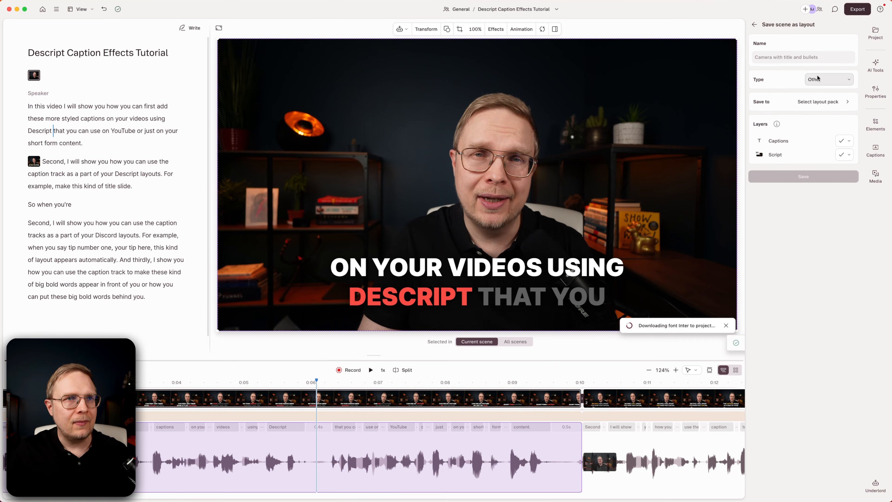
click(836, 79)
click(799, 70)
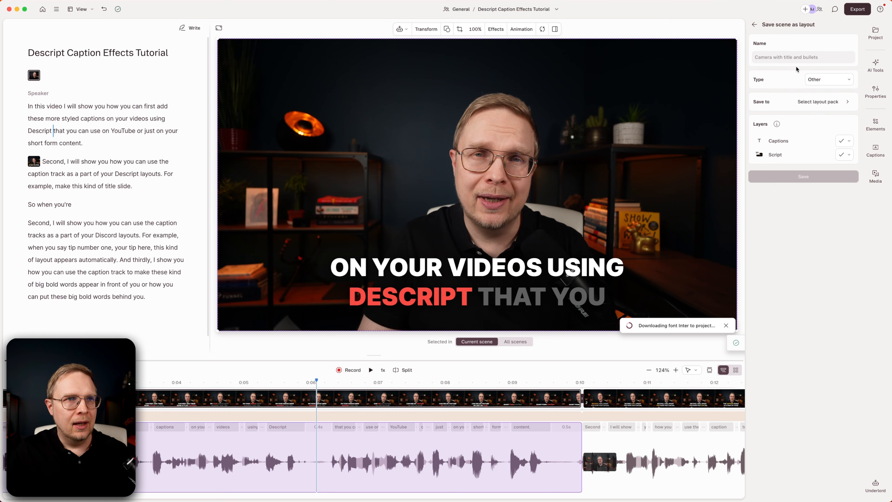
click(830, 105)
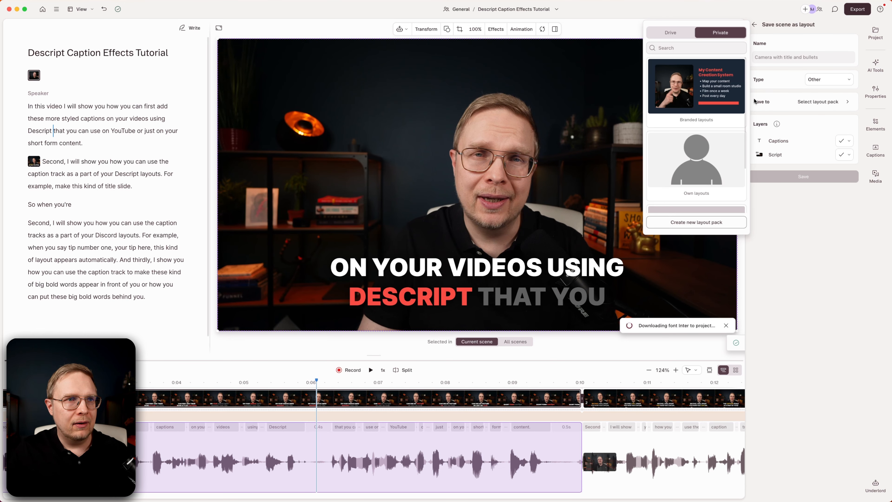
click(697, 160)
Step: Set the new layout's type to Captions, name it "White + red + grey caption" and save it
click(820, 80)
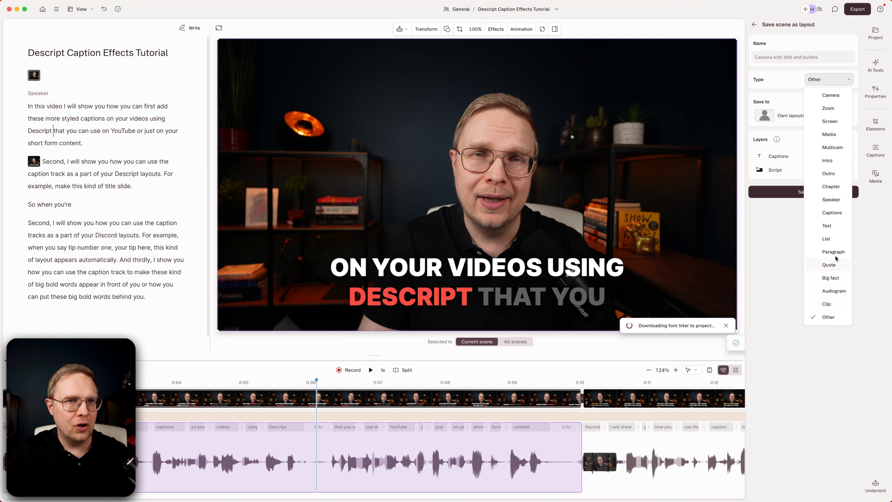
click(829, 213)
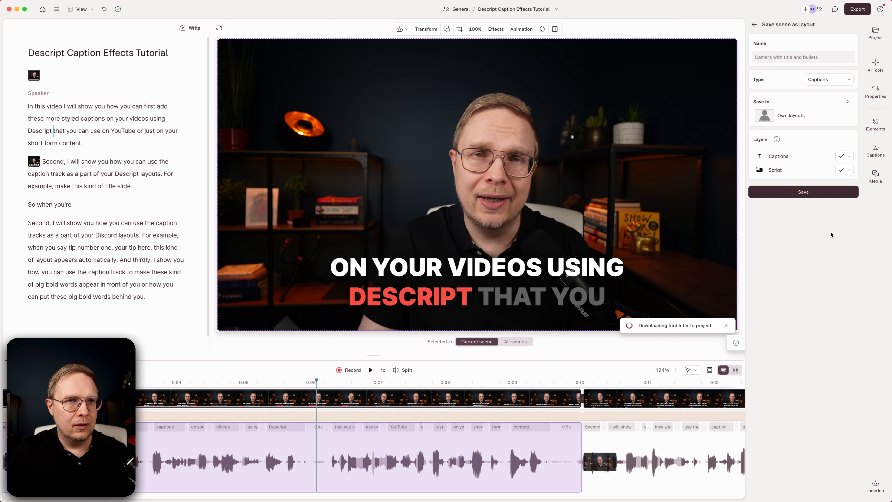
click(780, 56)
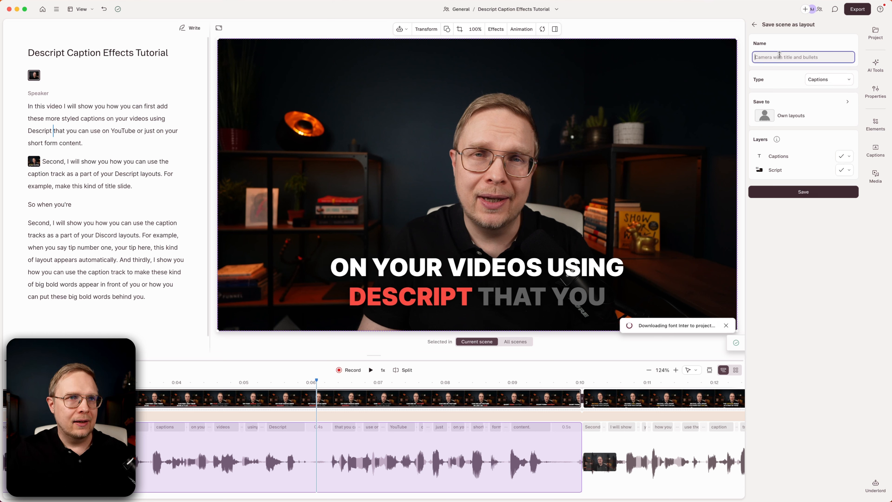
text(White)
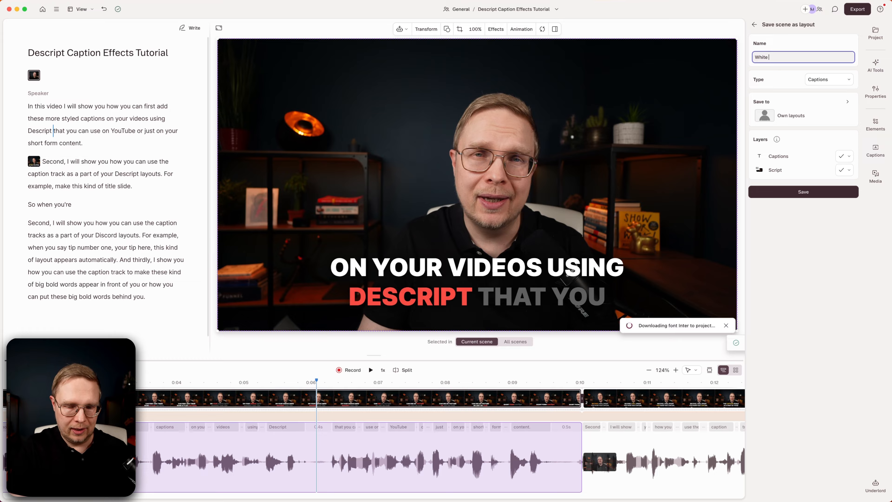
text( + red +)
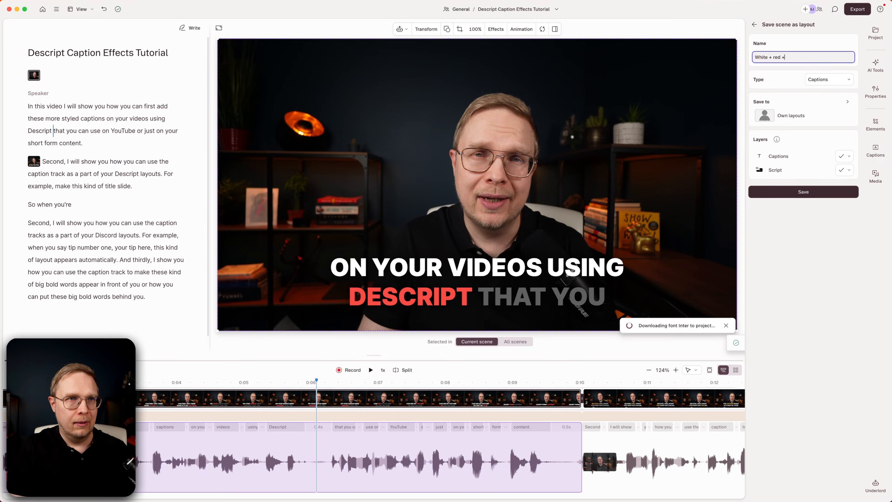
text( gr)
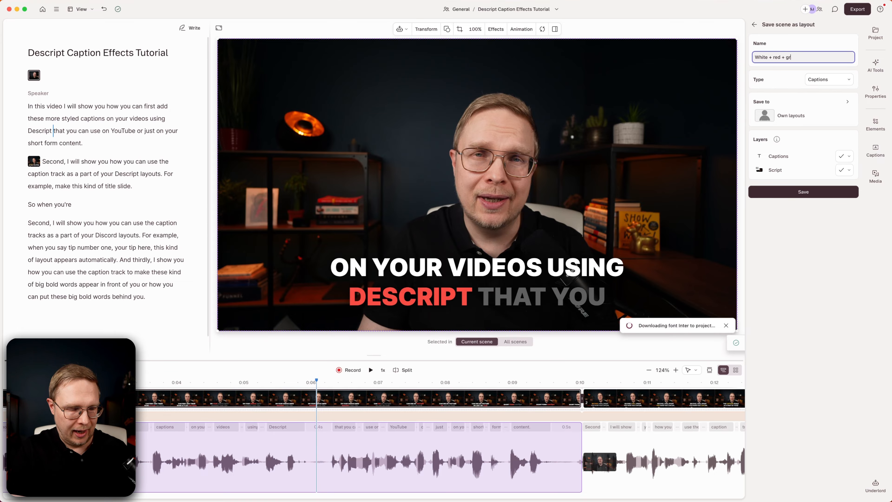
text(ey caption)
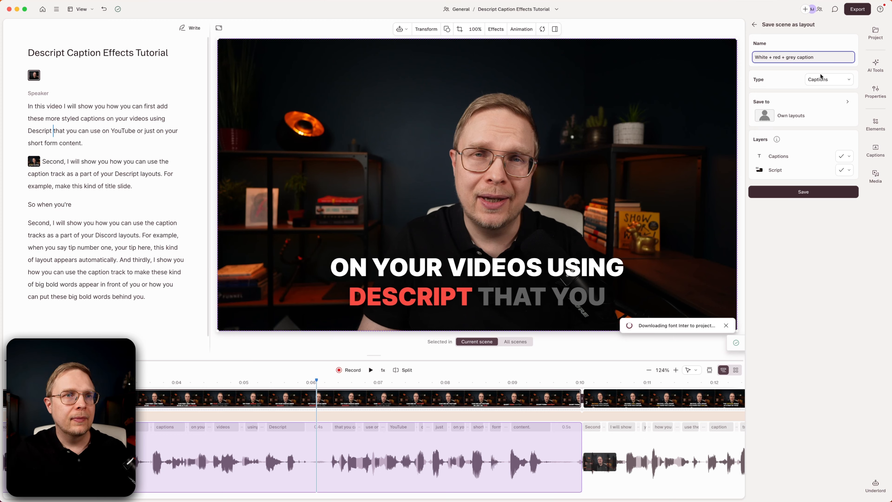
click(812, 191)
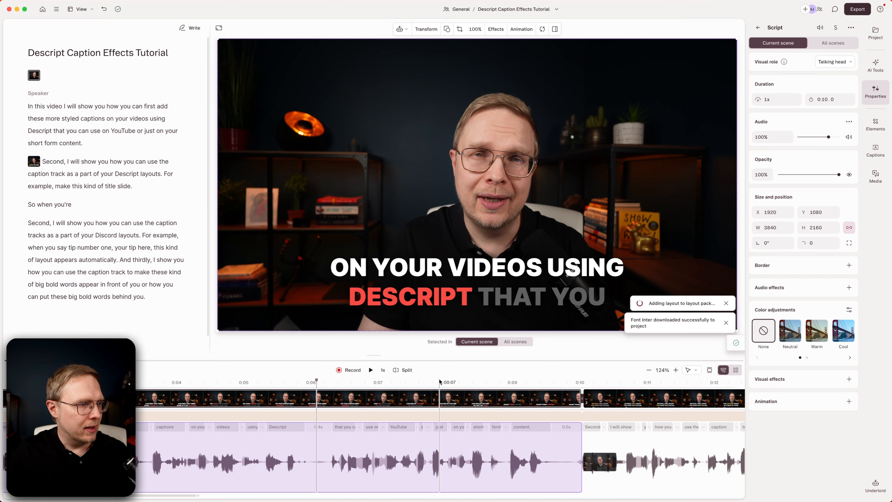
Step: Compare the caption styling in the first scene with the captions at the start of the second scene
click(123, 383)
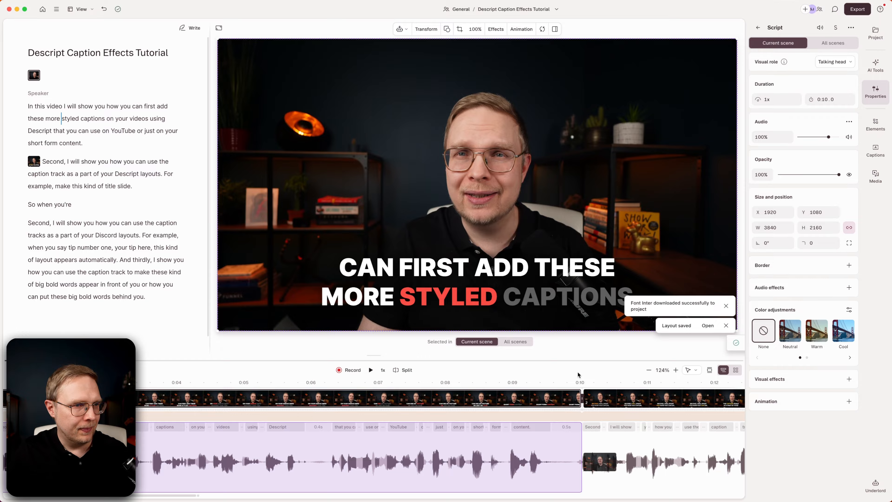
click(608, 435)
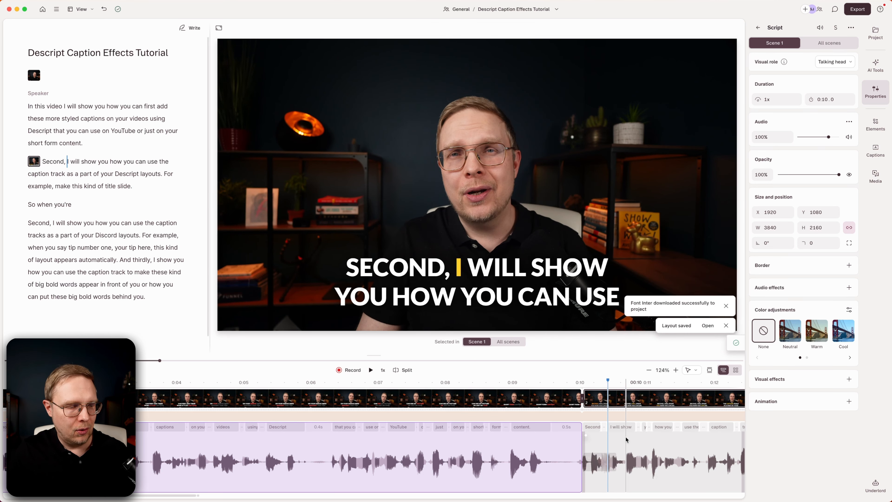
scroll(626, 436, right, 5)
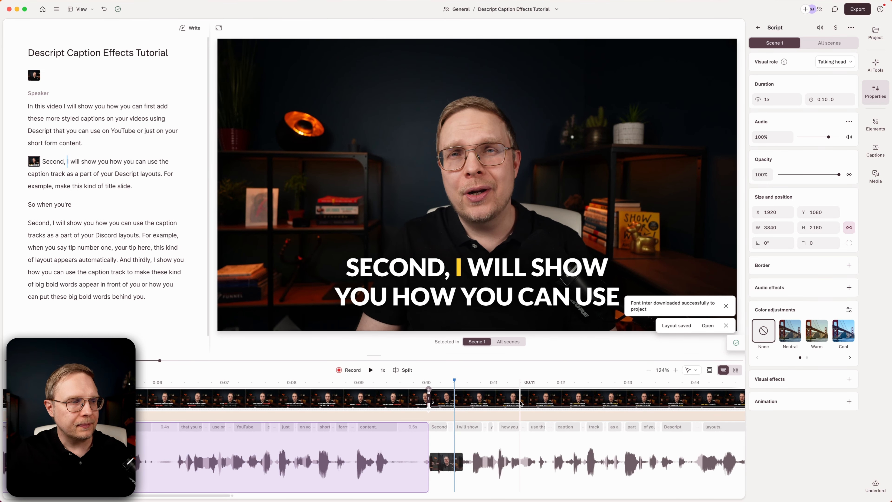
scroll(520, 399, down, 2)
scroll(520, 399, up, 4)
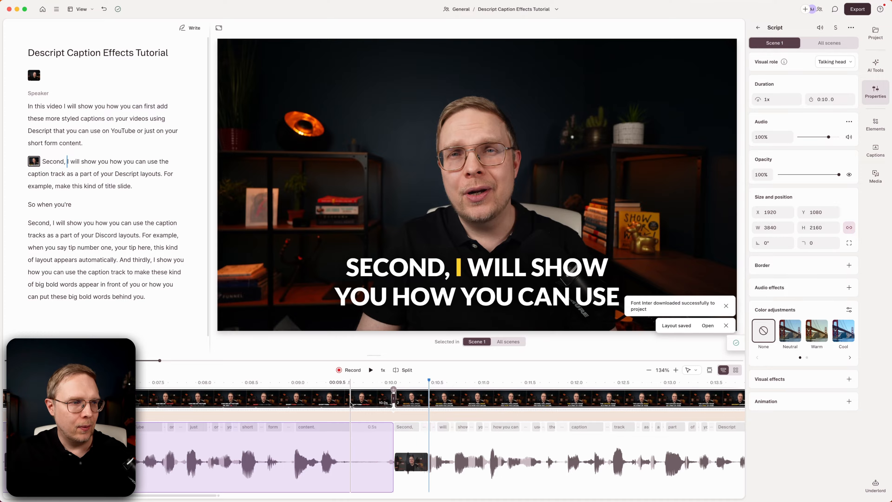
Step: Enlarge the timeline and delete the captions from the whole second scene, starting at the 0:10 mark
drag(373, 355, 376, 326)
click(407, 414)
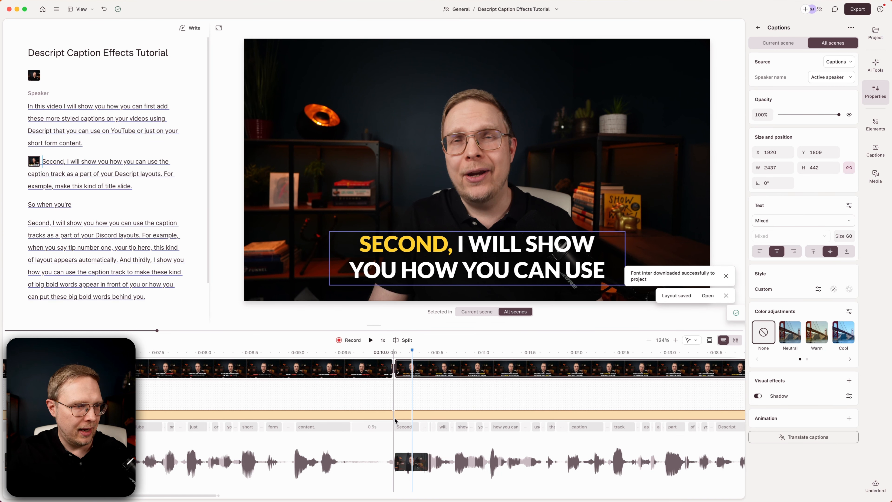
click(412, 415)
click(440, 415)
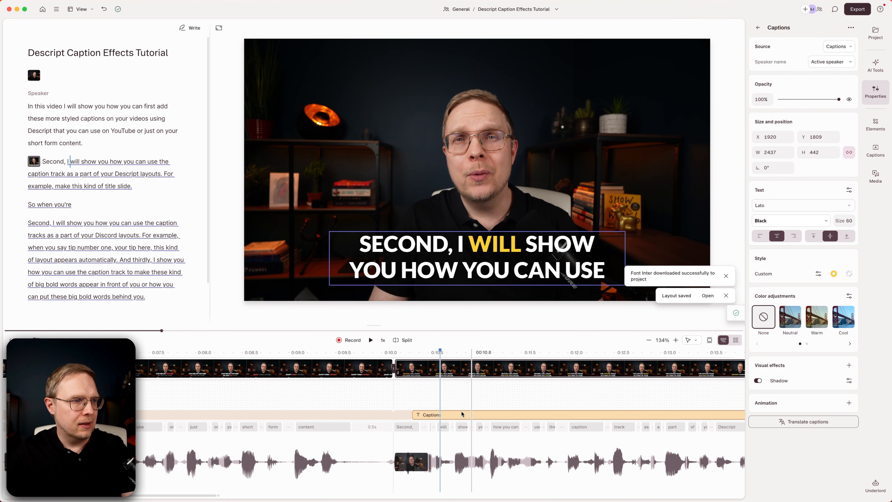
key(Delete)
drag(410, 416, 393, 415)
click(322, 355)
key(space)
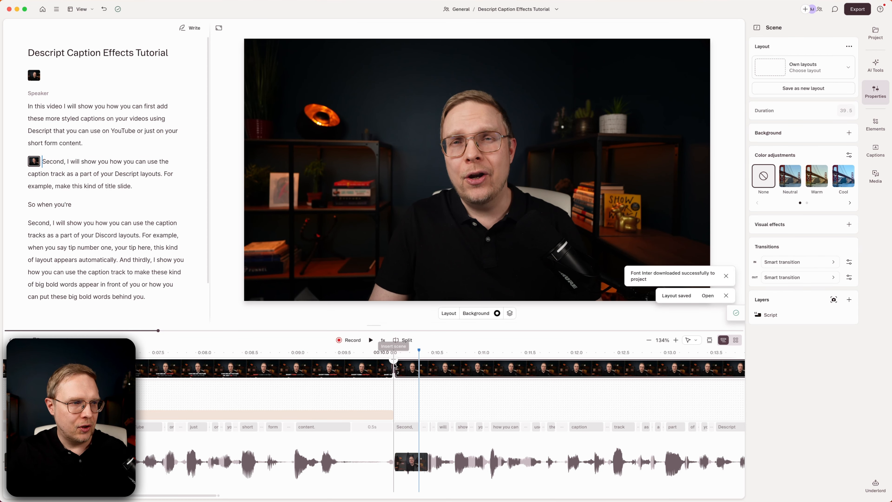
Step: Try to copy the first scene's layout and paste it onto the second scene
click(445, 368)
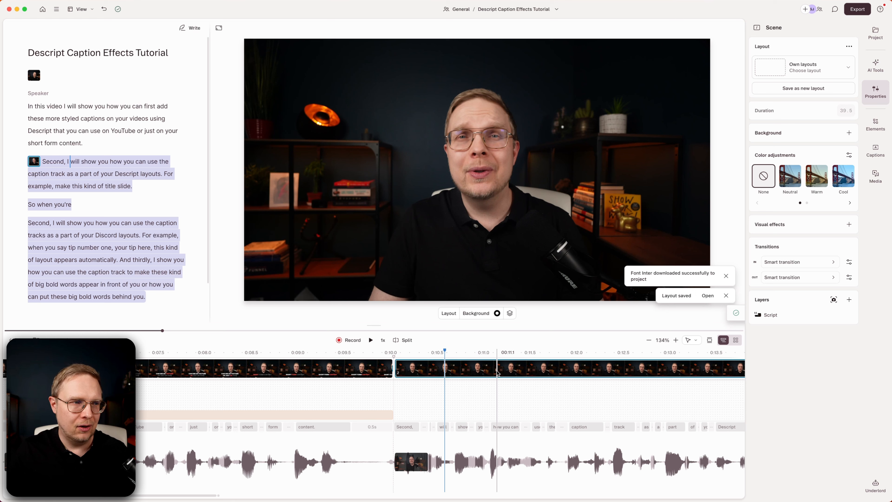
click(289, 369)
right_click(296, 368)
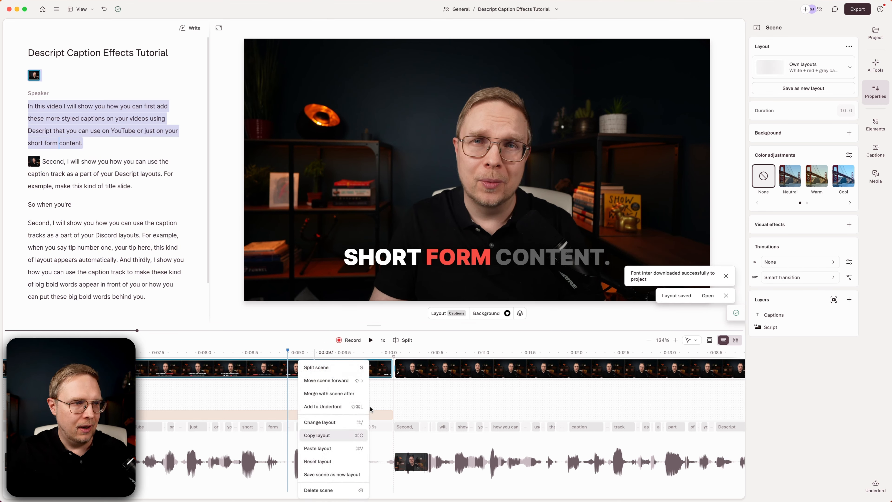
click(313, 436)
click(448, 369)
right_click(449, 368)
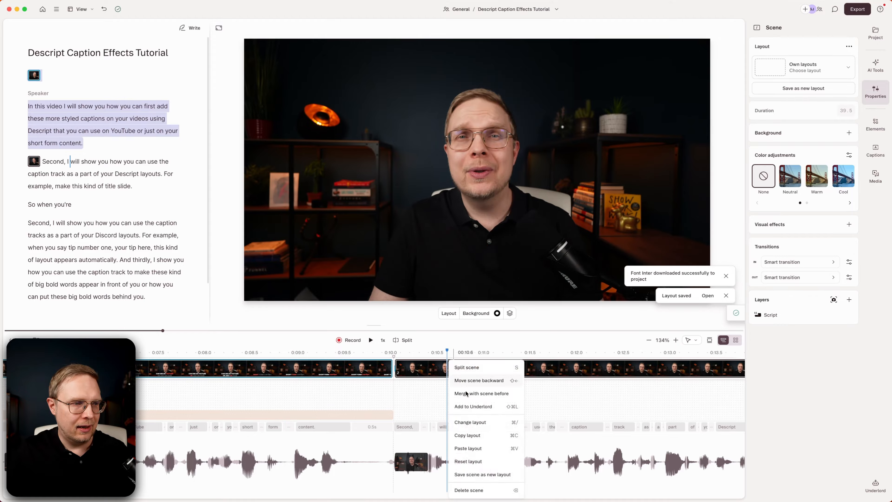
click(486, 448)
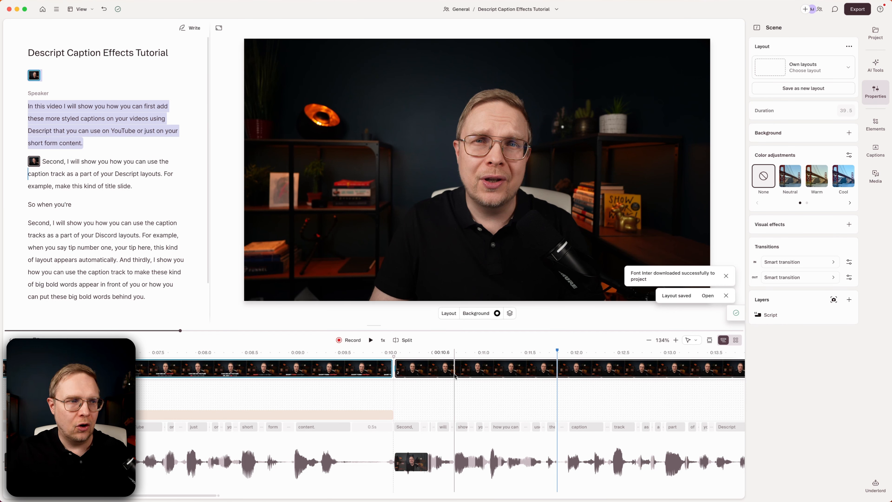
Step: Try the "White + red + grey caption" layout from Own layouts on the second scene and undo it
click(459, 376)
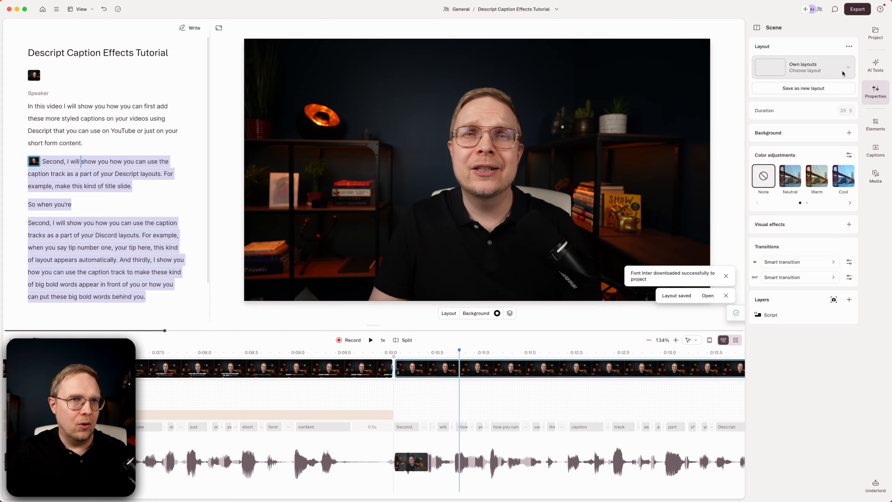
click(850, 71)
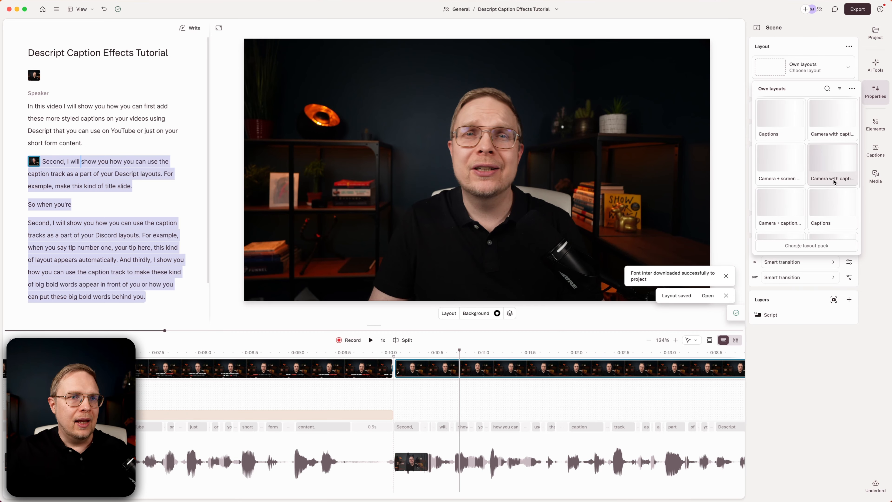
scroll(833, 197, down, 3)
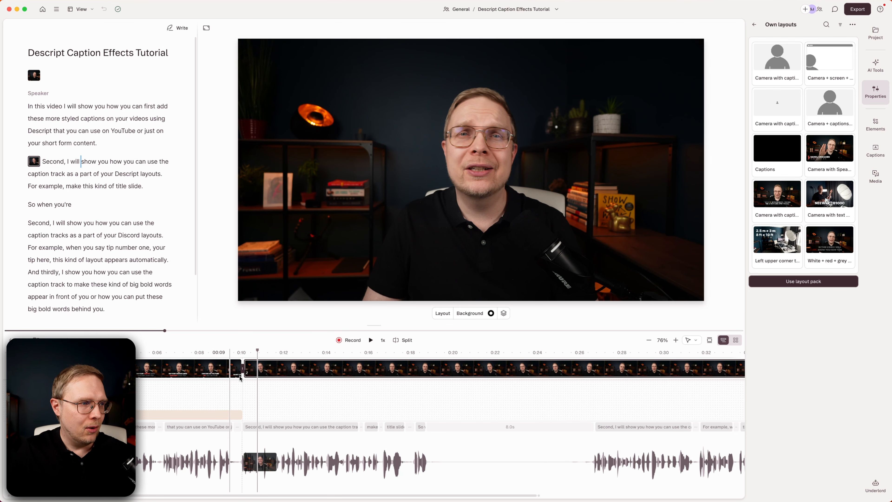
click(308, 369)
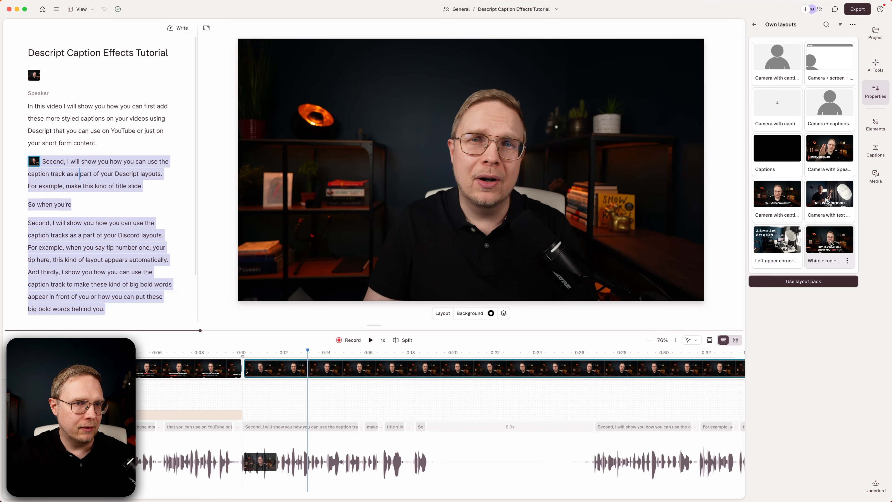
click(832, 244)
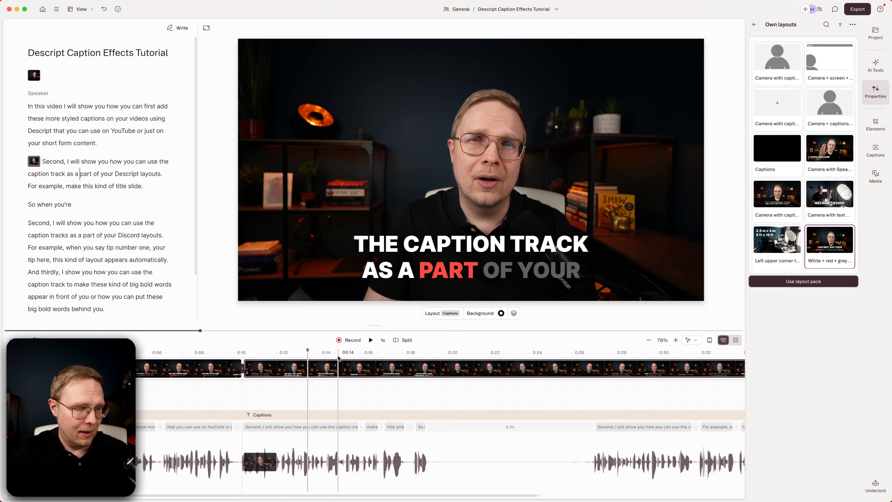
key(super+z)
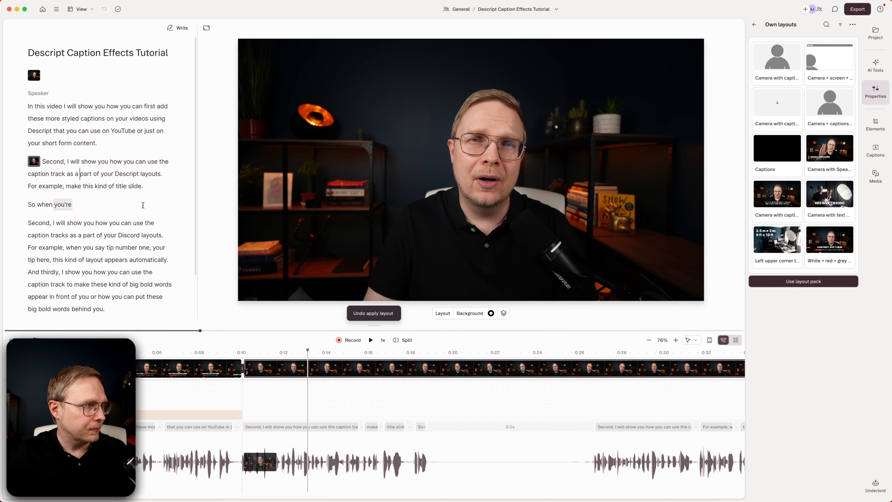
Step: Delete the duplicate take from the script, from the first "Second, I will show you" through "So when you're"
click(99, 204)
drag(78, 204, 41, 152)
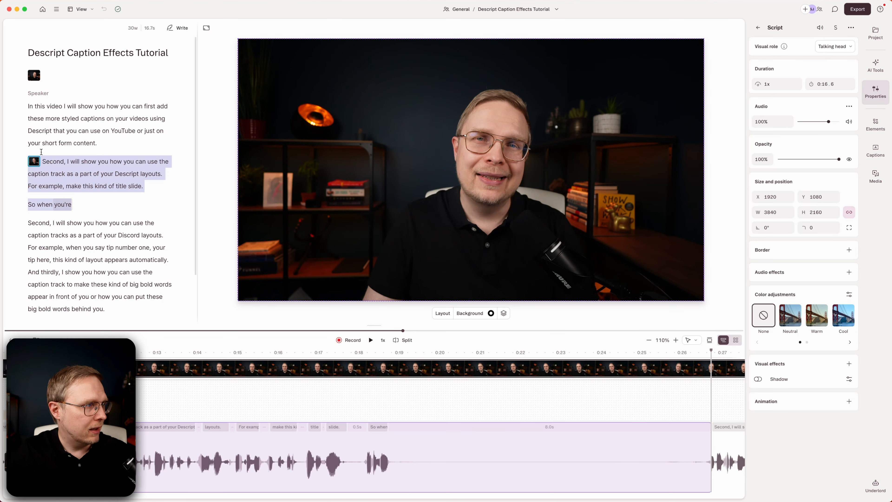
key(BackSpace)
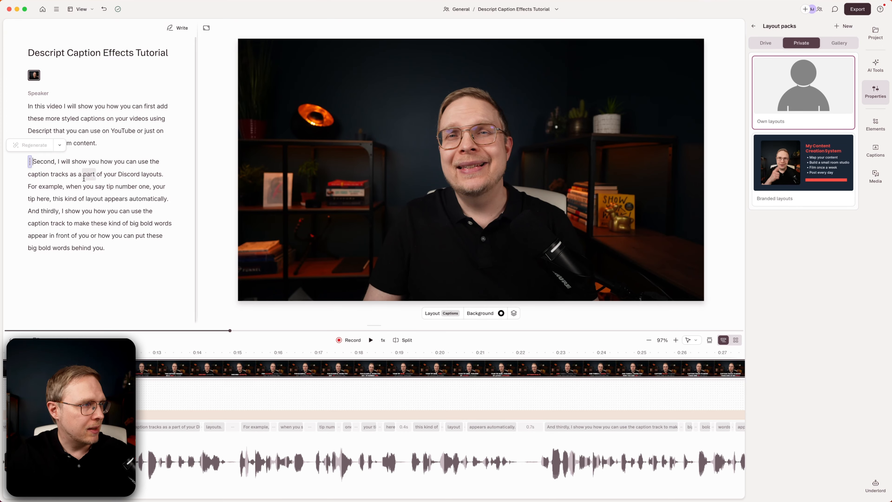
Step: Correct the word "Discord" before "layouts" in the script to "Descript"
click(124, 175)
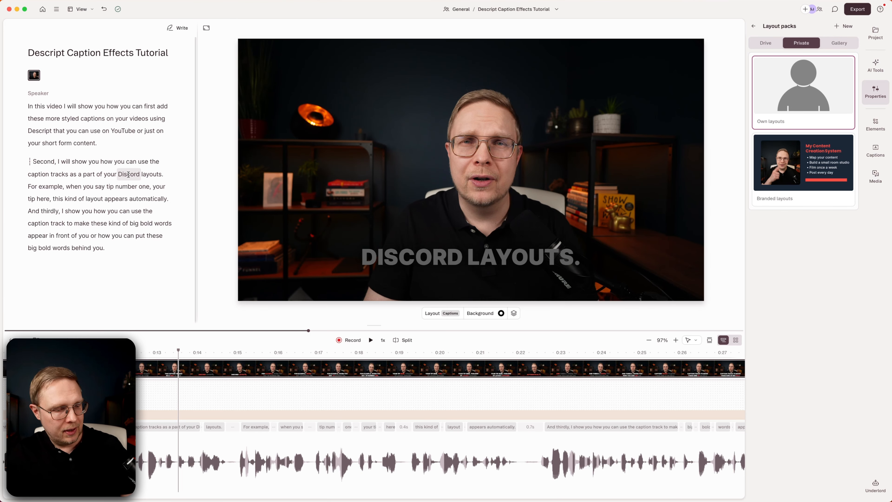
double_click(128, 175)
text(d)
key(BackSpace)
text(Descri)
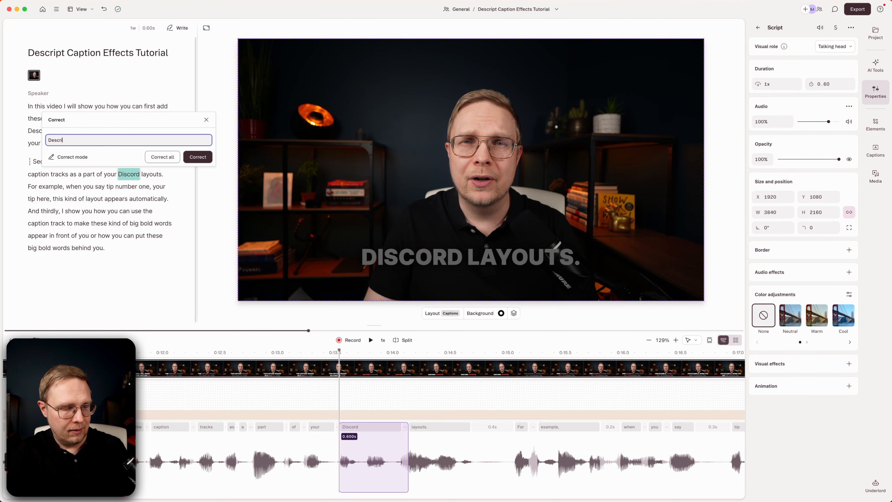
text(pt)
key(Return)
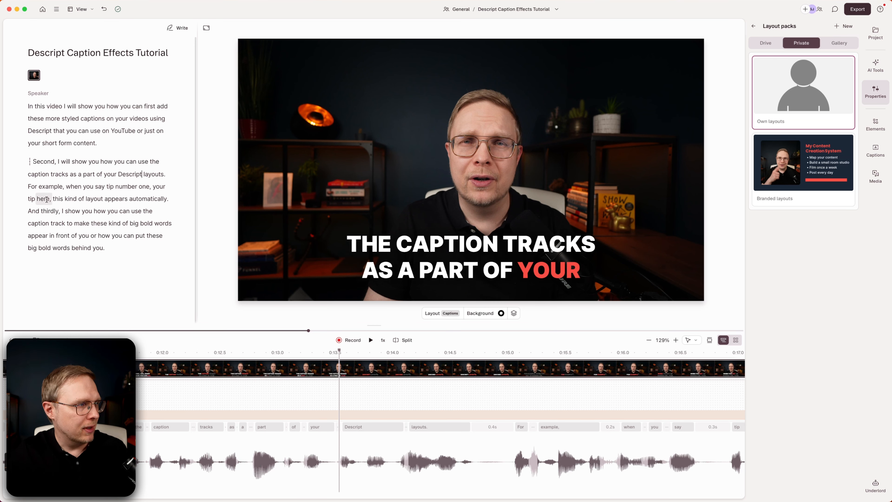
Step: Add scene boundaries before "tip number one" and after "your tip here" in the script, removing the comma after "here"
click(103, 186)
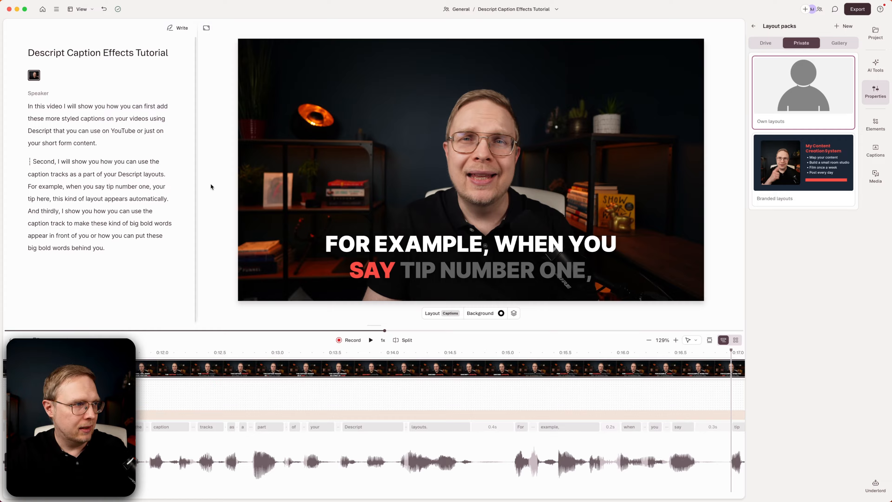
key(slash)
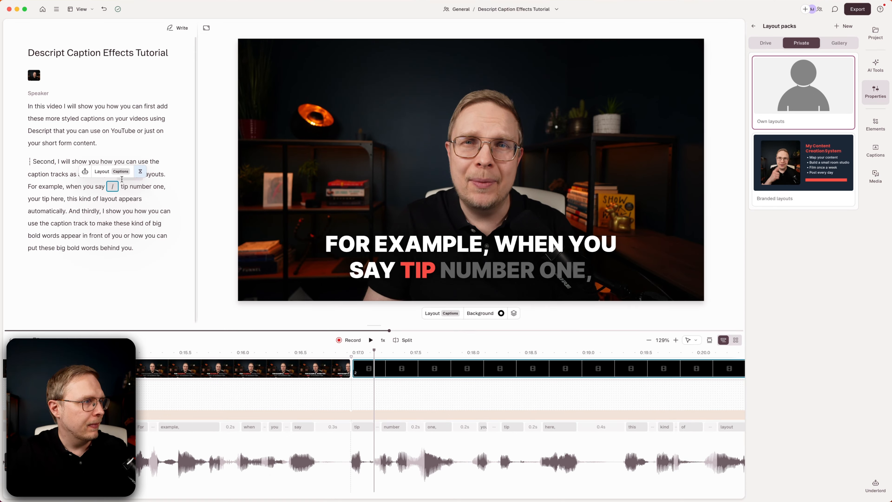
click(66, 199)
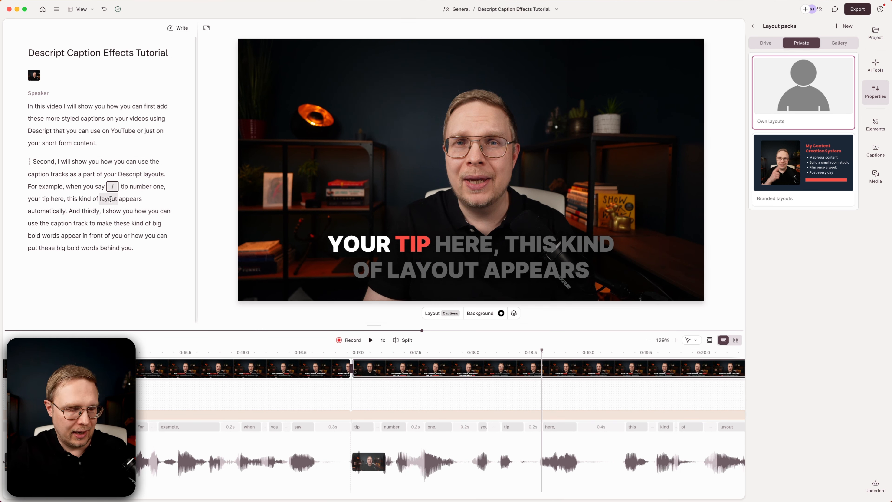
key(slash)
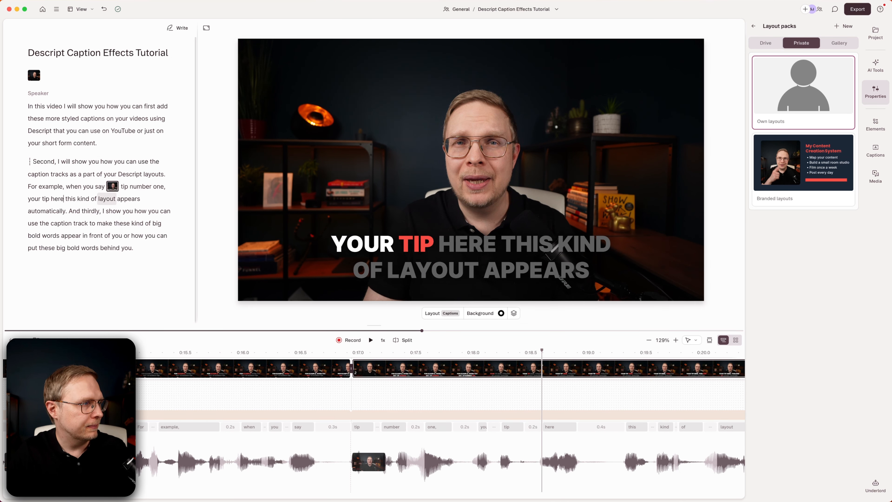
Step: Trim the end of the captions track back to the start of the "tip number one" scene at 0:17
scroll(376, 410, down, 2)
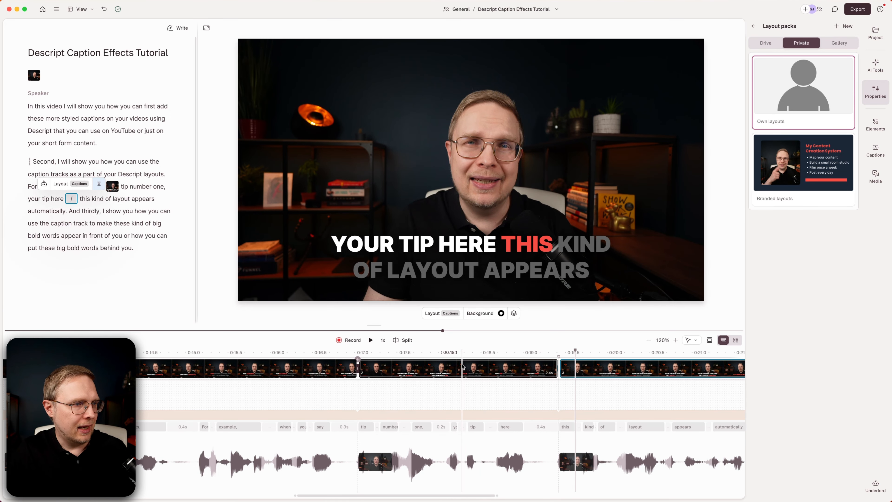
click(462, 369)
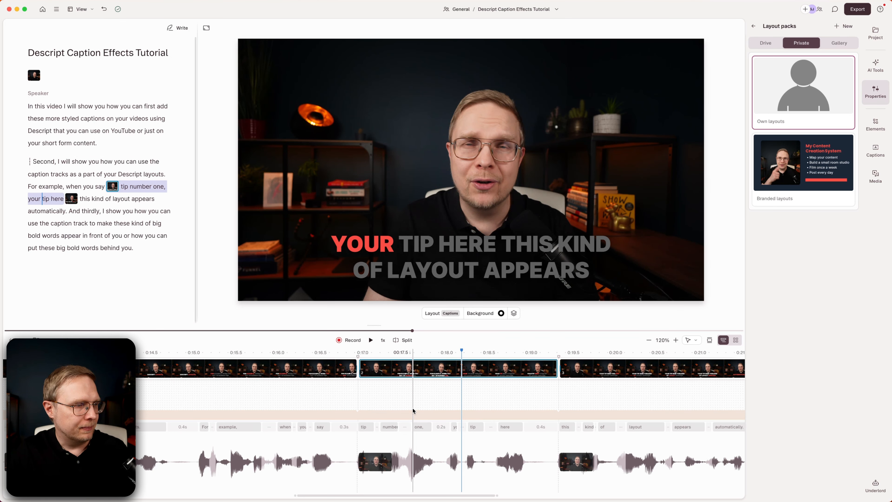
scroll(413, 408, down, 5)
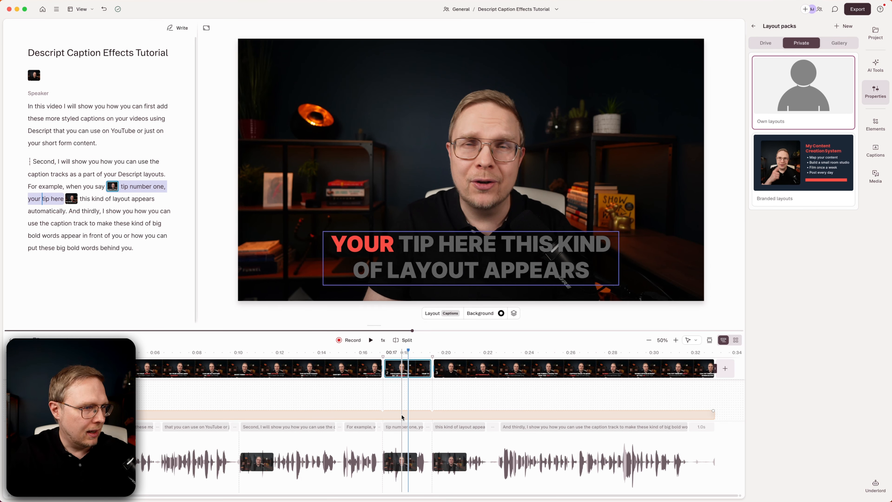
click(451, 418)
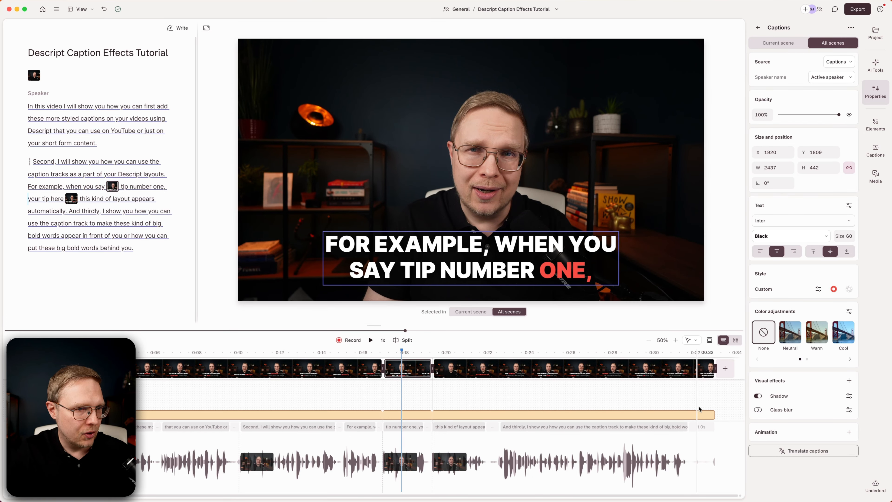
drag(711, 414, 382, 414)
click(402, 368)
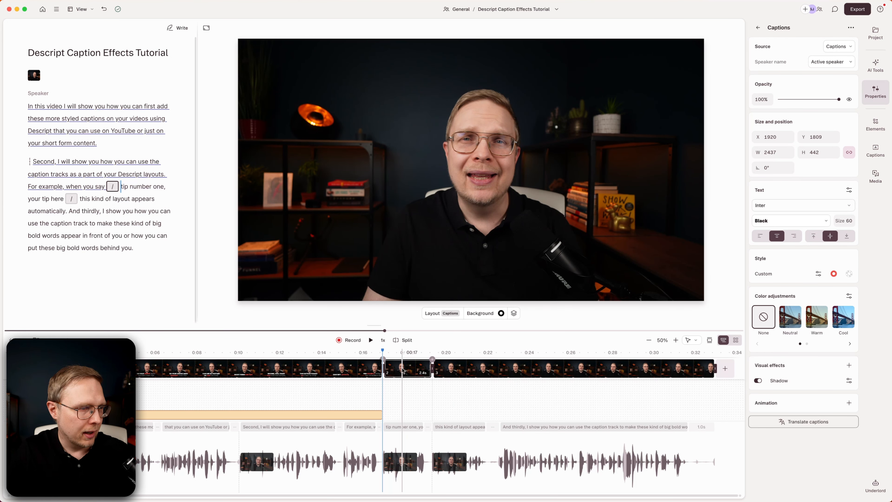
Step: Add a scene boundary before "Second, I will show you" and trim the captions track to end there at 0:10
click(241, 369)
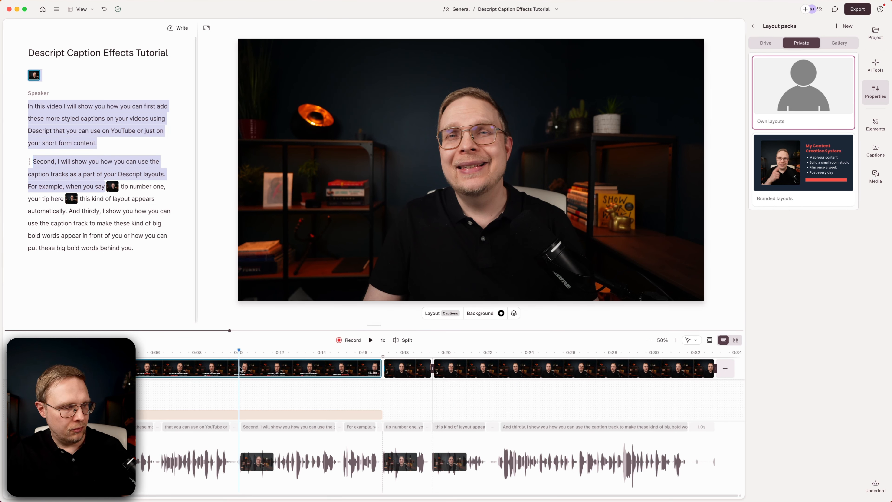
key(/)
click(275, 415)
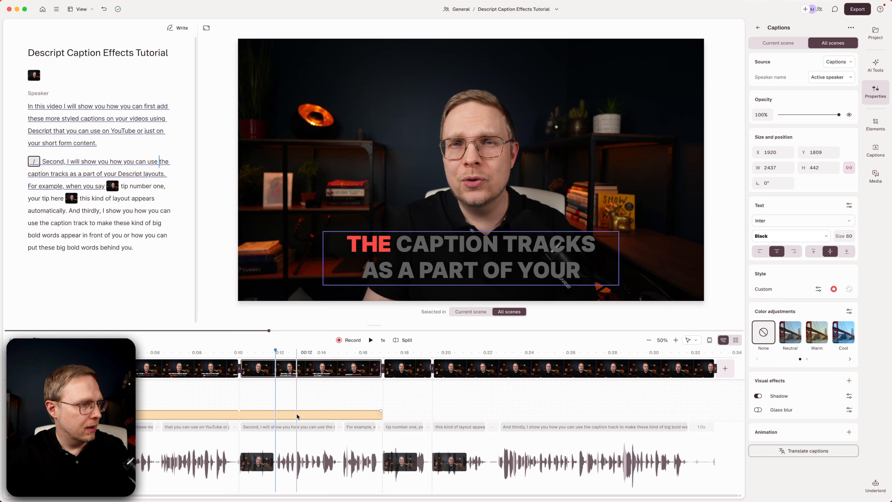
drag(379, 415, 239, 415)
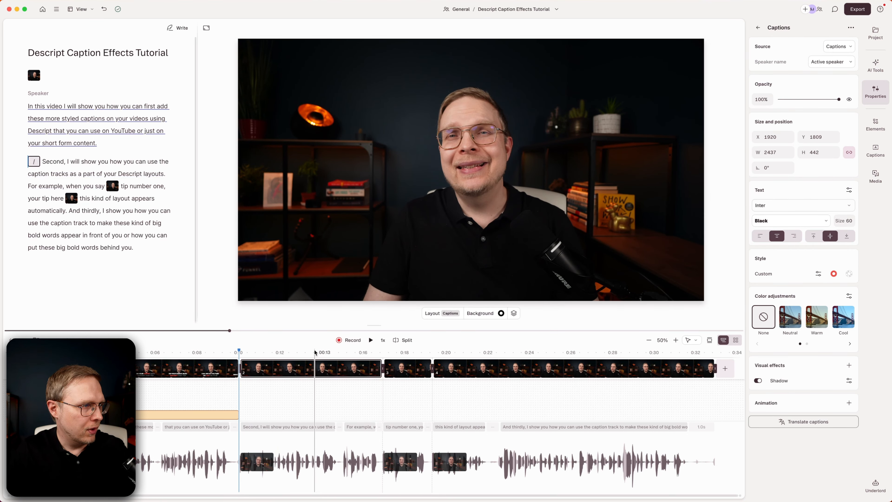
Step: Delete the talking-head video from the "tip number one" scene to leave only its background
drag(213, 350, 403, 360)
click(406, 368)
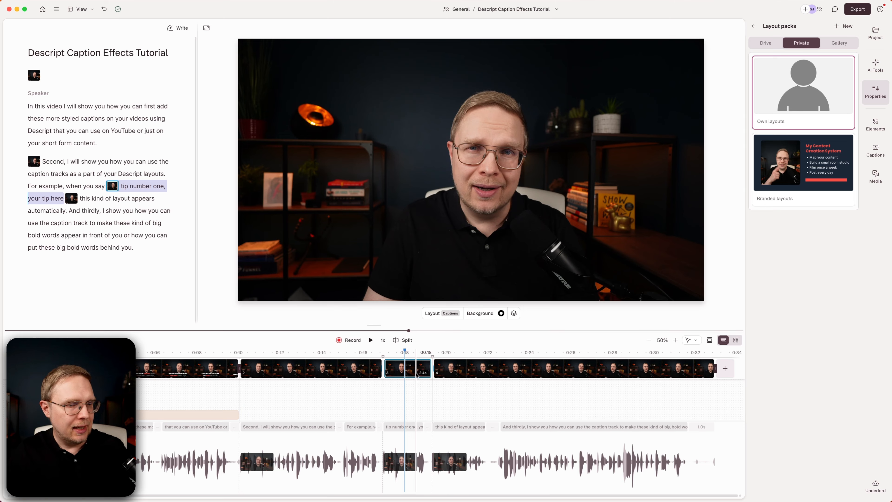
click(433, 167)
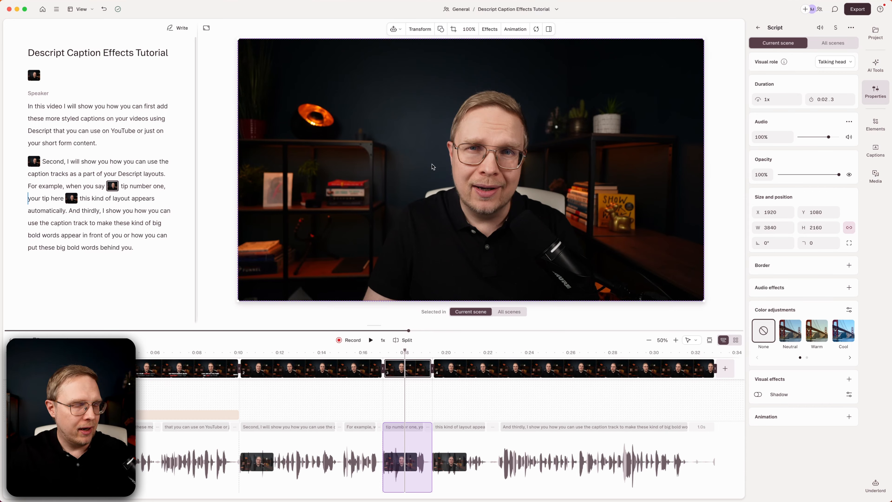
key(Delete)
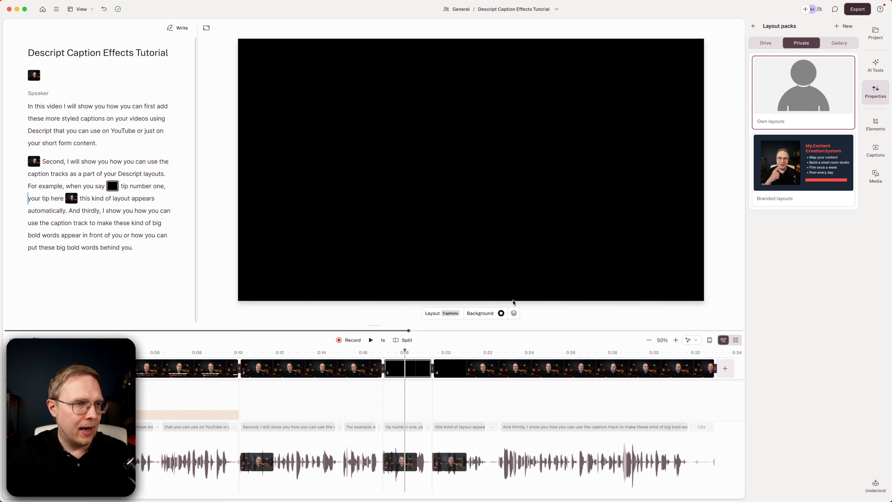
Step: Try a Center gradient from 000000 to 666666 as the background of the "tip number one" scene
click(501, 314)
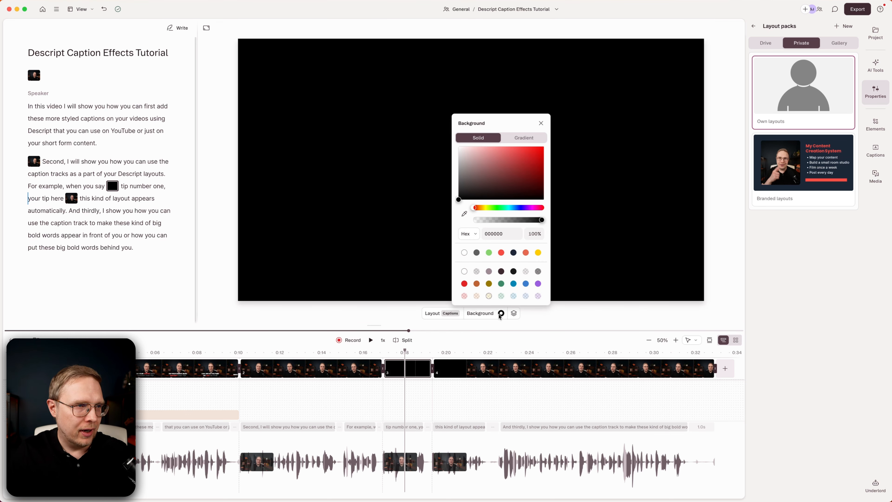
click(527, 138)
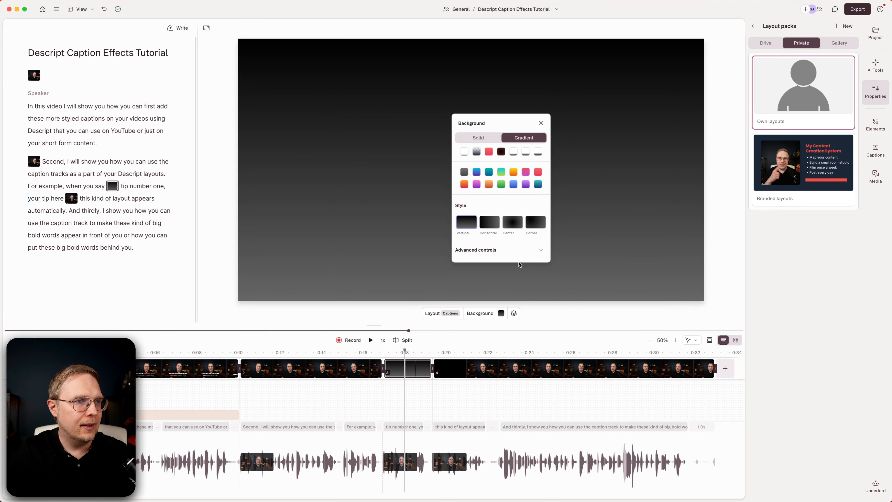
click(514, 224)
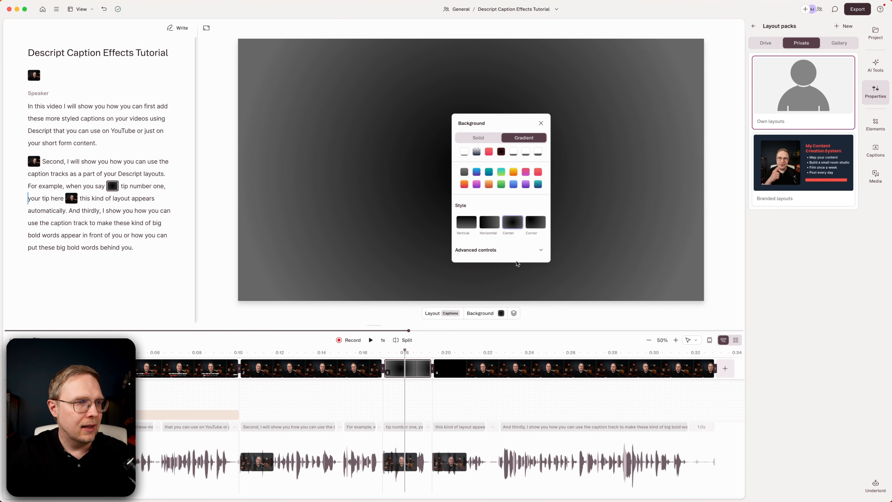
click(538, 250)
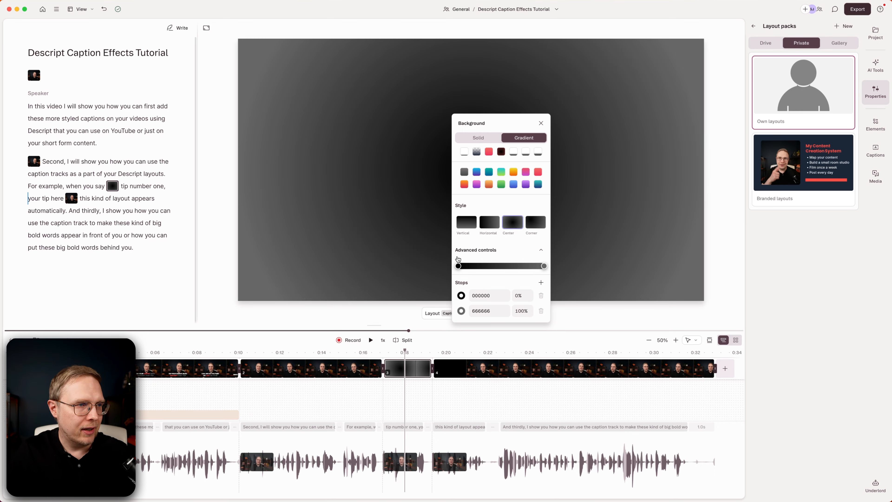
click(462, 296)
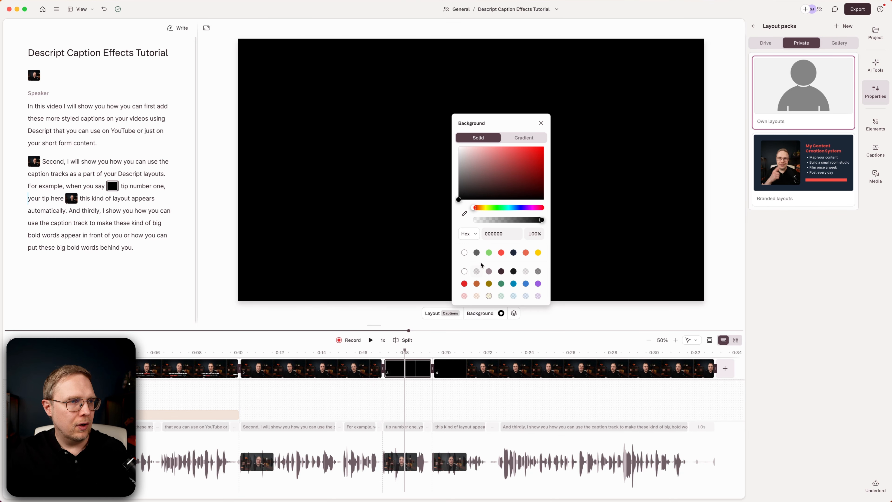
Step: Set the scene's solid background to the dark blue swatch 1d2638 and copy its hex code
click(513, 253)
click(496, 233)
key(super+c)
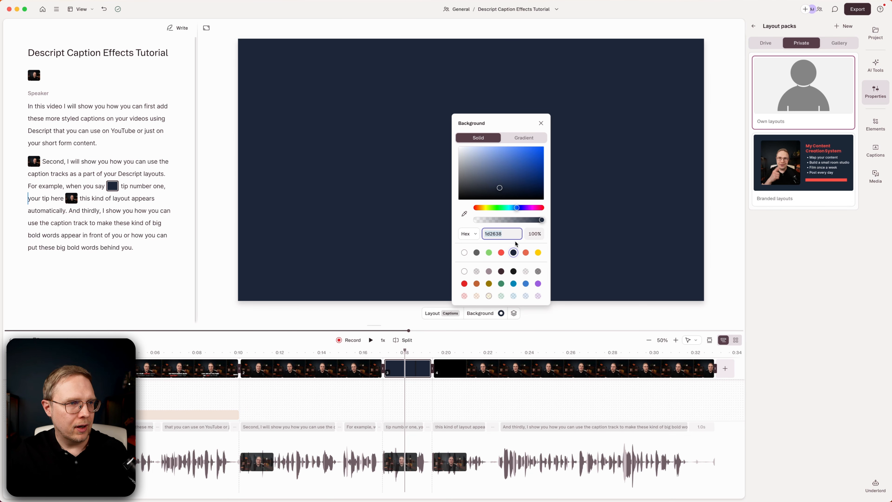
Step: Turn the scene background into a Center gradient from 1D2638 at 0% to 000000 at 100%
click(520, 140)
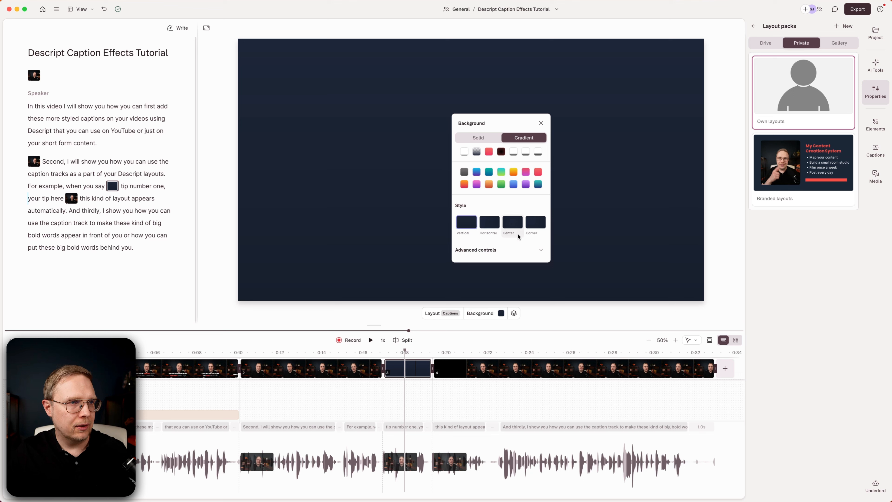
click(541, 250)
click(471, 295)
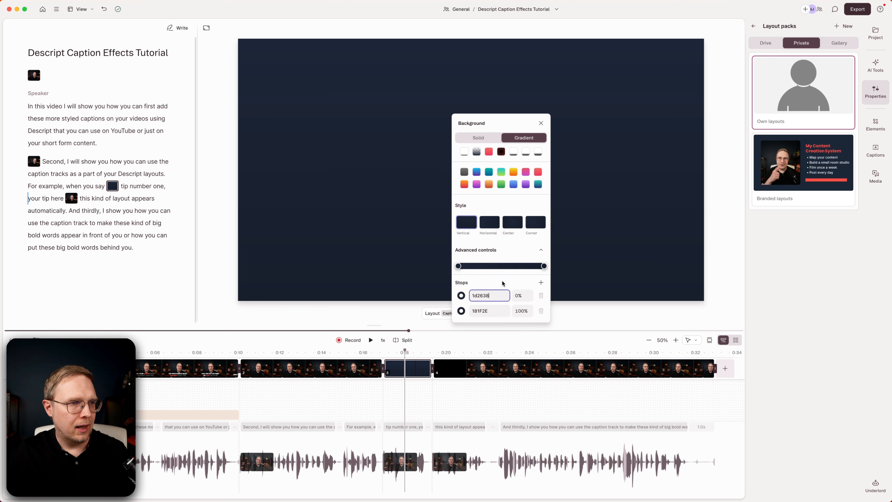
click(501, 311)
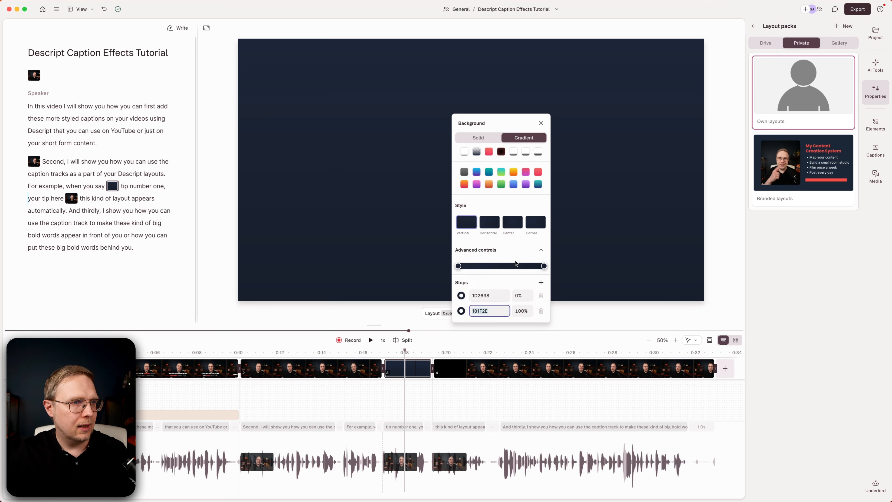
key(super+v)
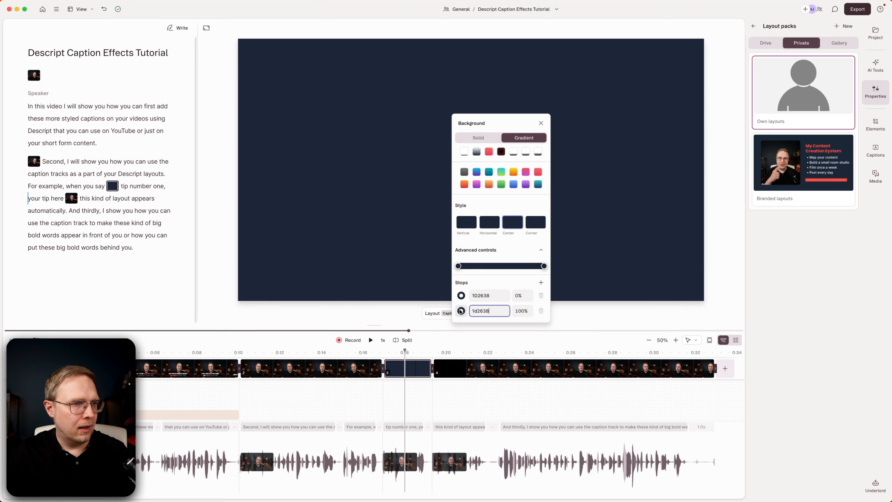
click(463, 312)
drag(403, 352, 435, 364)
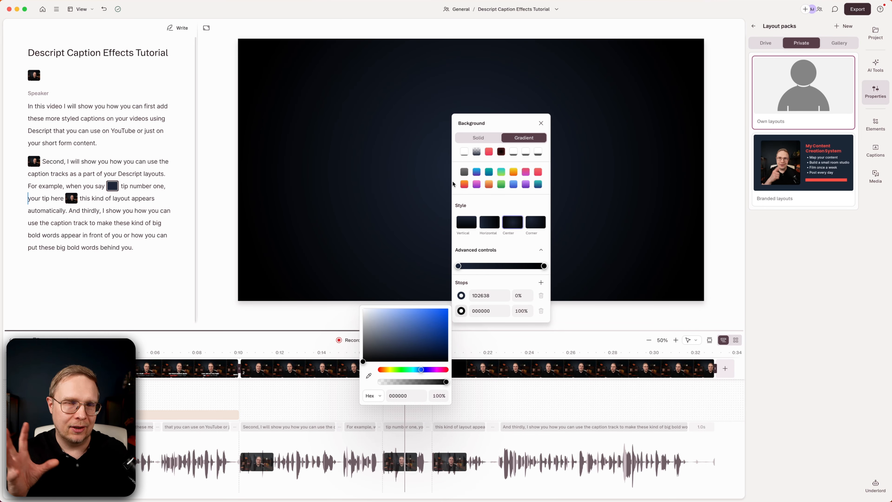
click(414, 131)
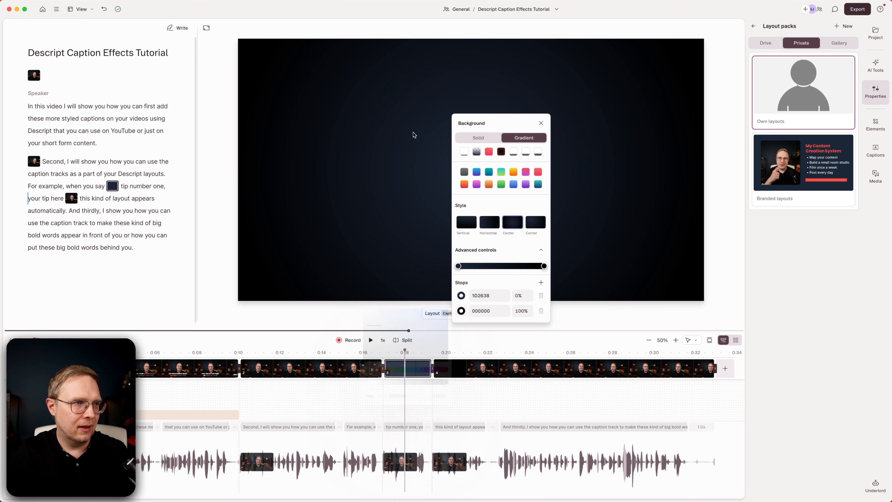
click(542, 123)
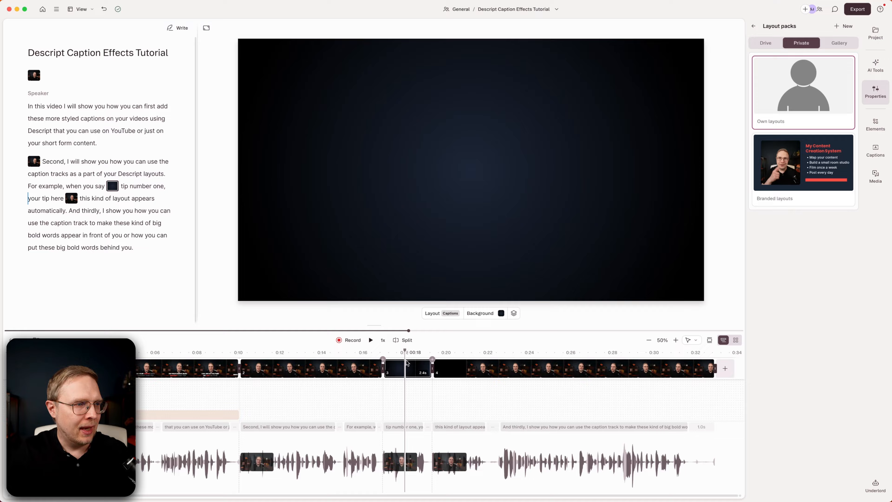
Step: Try the Bold: Yellow highlight caption style on all scenes and undo it
click(407, 375)
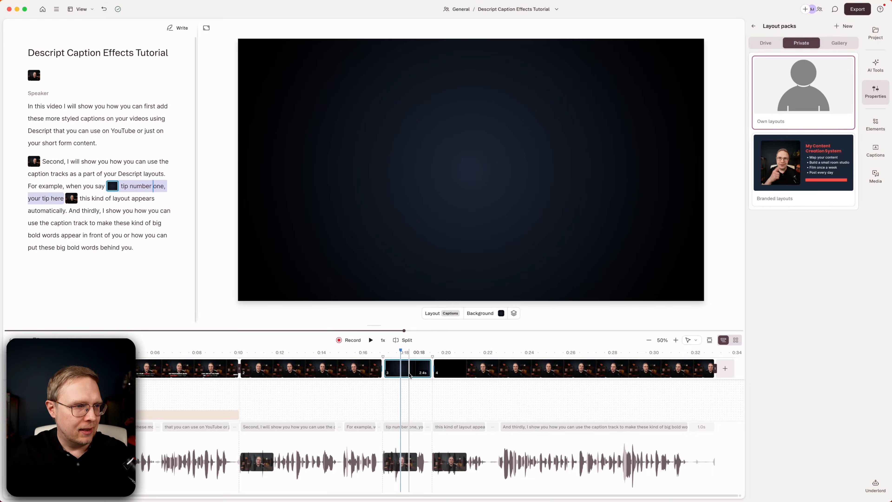
click(873, 150)
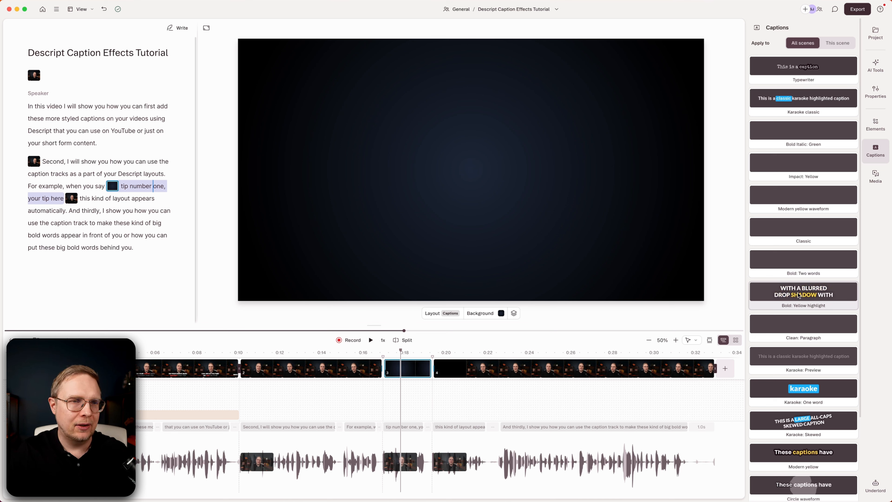
scroll(795, 439, down, 3)
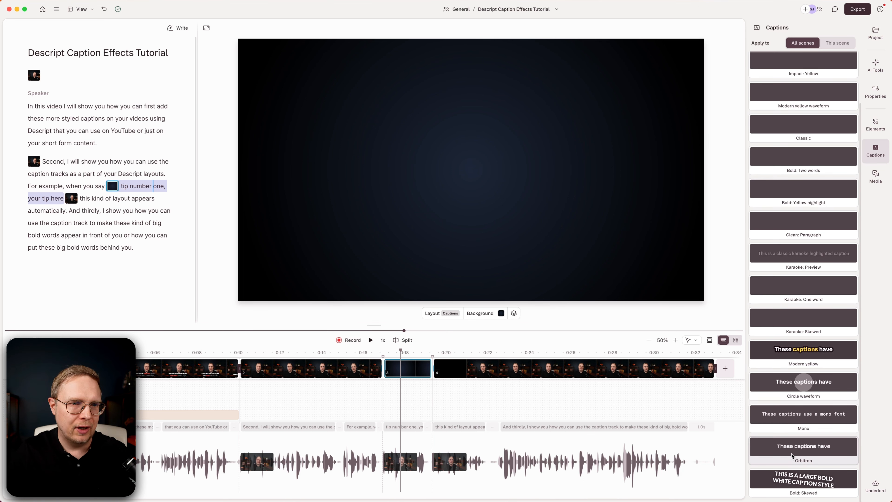
scroll(791, 471, up, 3)
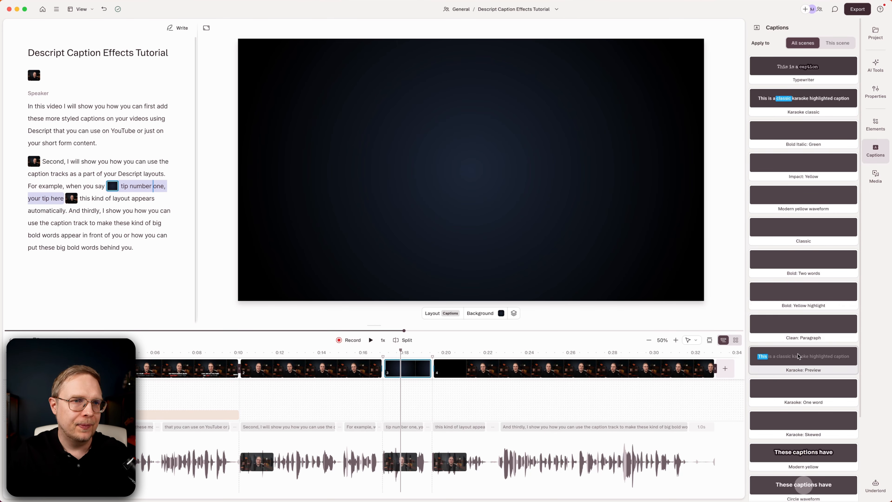
scroll(798, 356, down, 2)
click(808, 254)
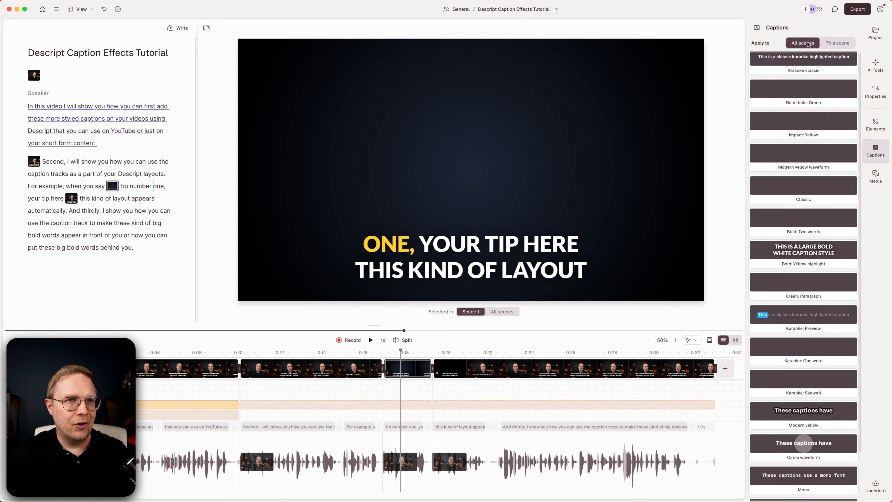
key(super+z)
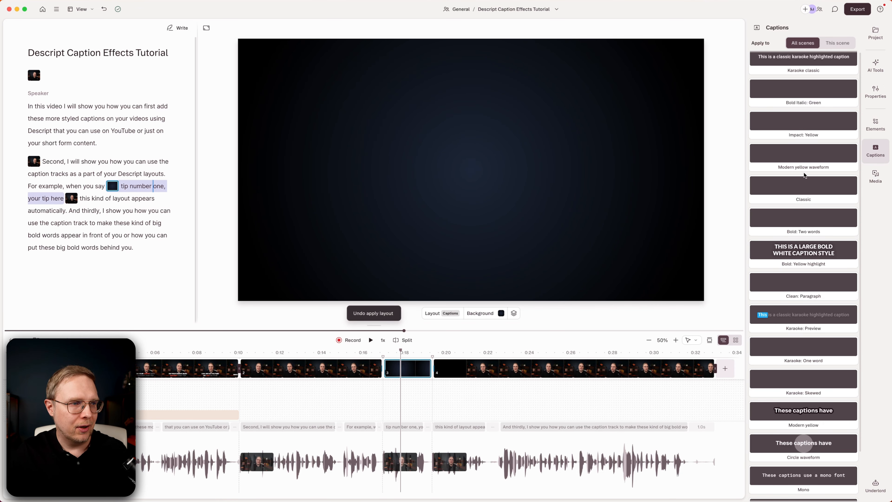
Step: Apply Bold: Yellow highlight captions to this scene only, move them to the middle of the frame and widen the box to about 3200
click(838, 42)
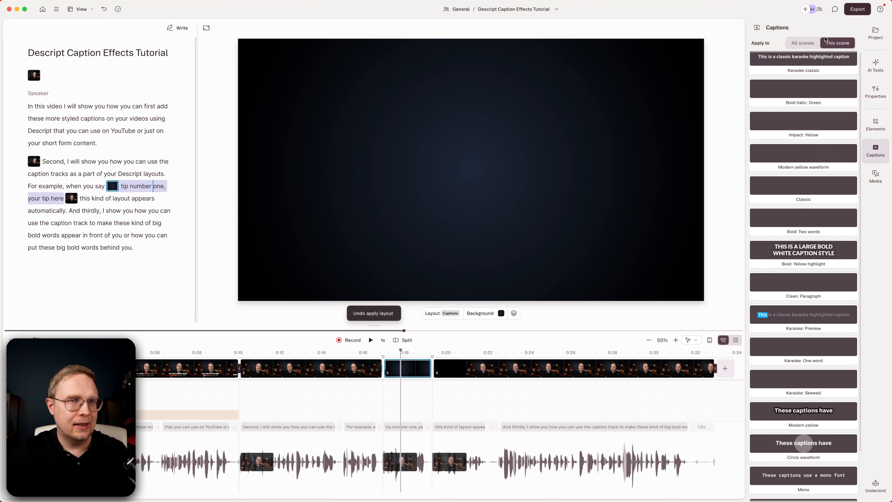
click(818, 249)
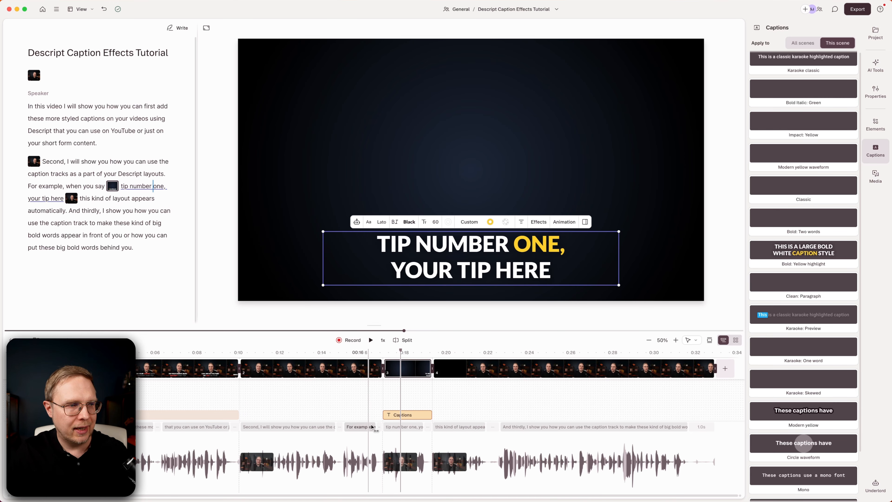
drag(477, 250, 477, 162)
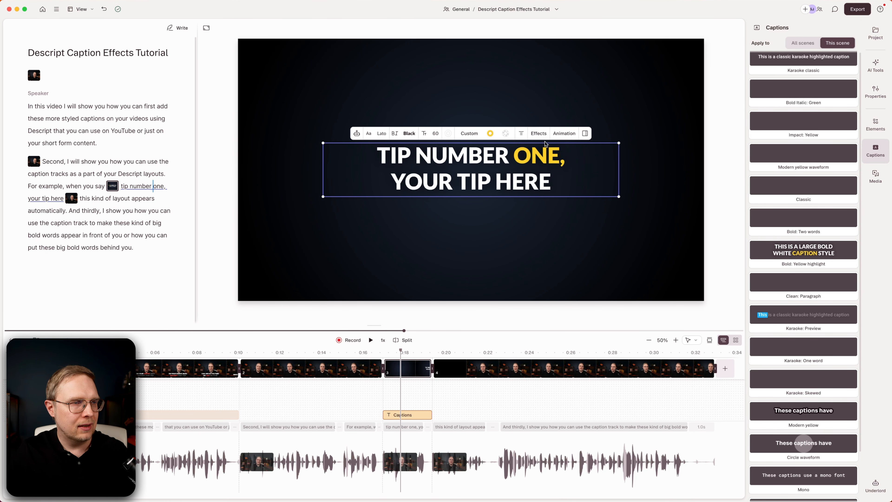
drag(324, 167, 281, 165)
drag(622, 161, 671, 160)
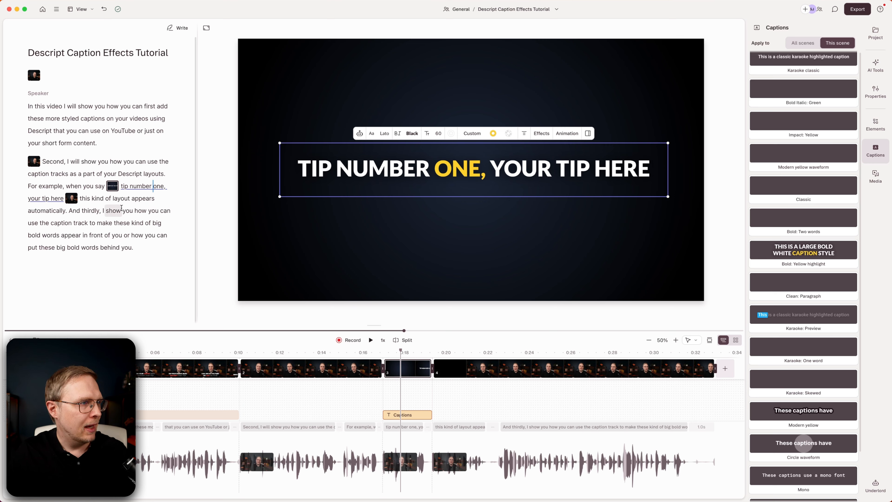
Step: Correct the word "tip" at the start of the scene's transcript to "Tip"
click(151, 188)
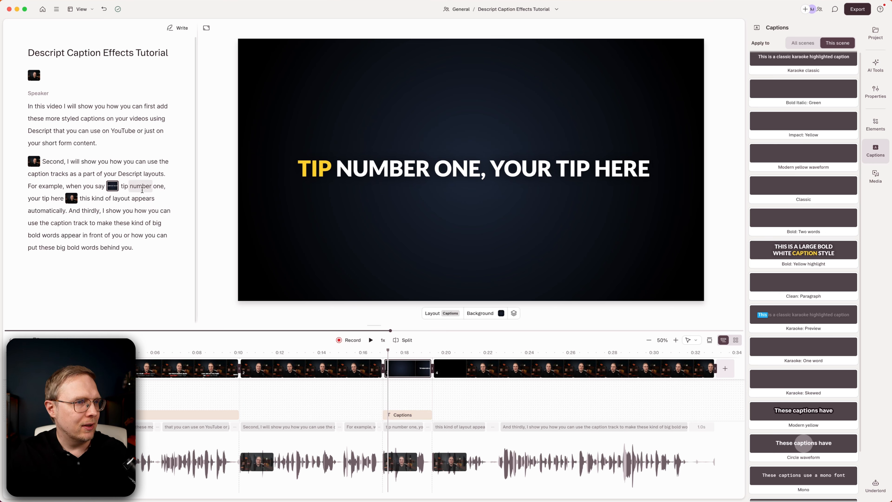
click(128, 192)
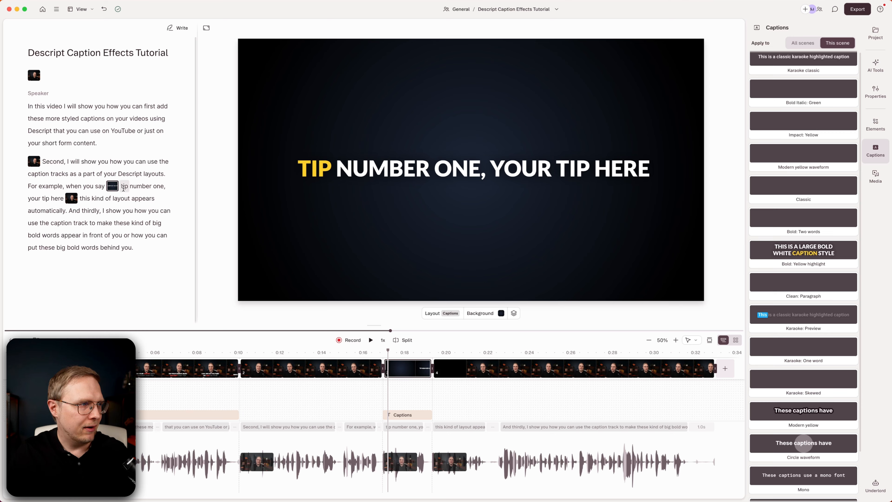
click(122, 187)
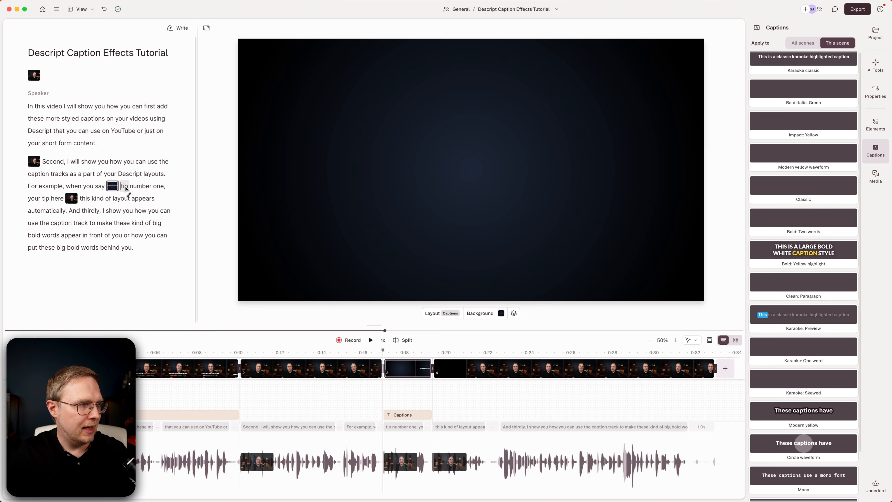
double_click(124, 187)
text(Tip)
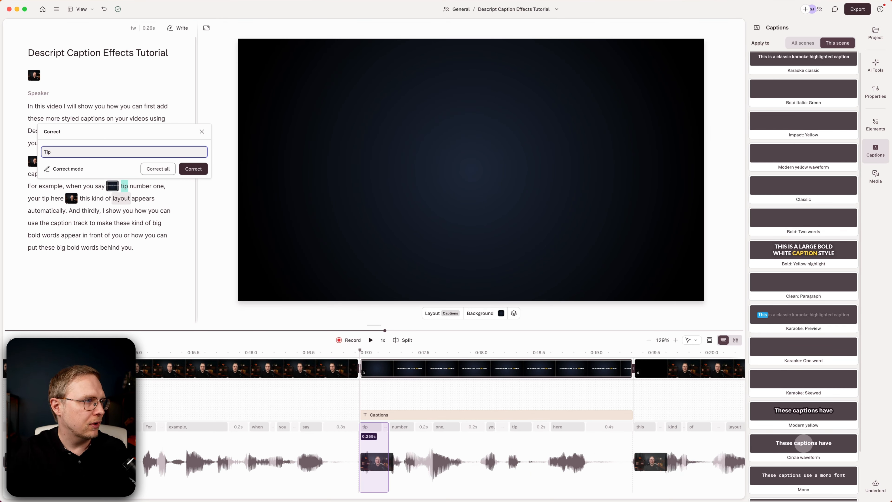
key(Return)
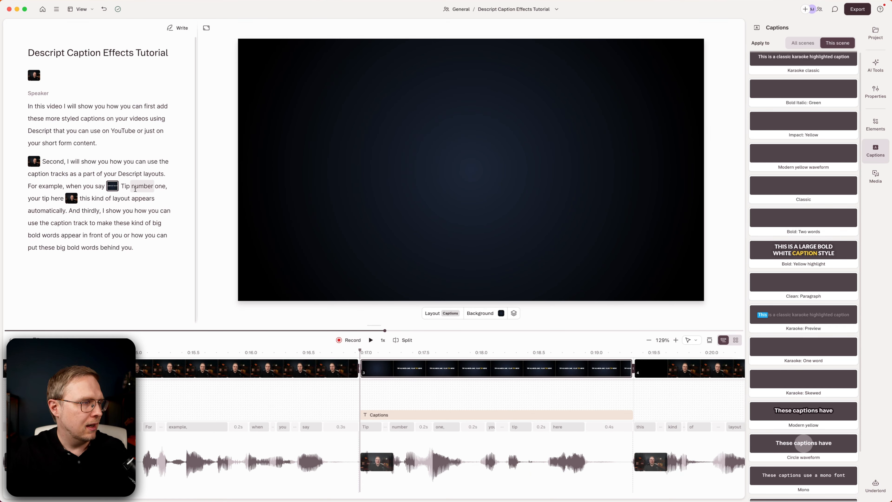
Step: Correct the transcript words "number one," to "1:" without changing the audio
drag(132, 186, 164, 185)
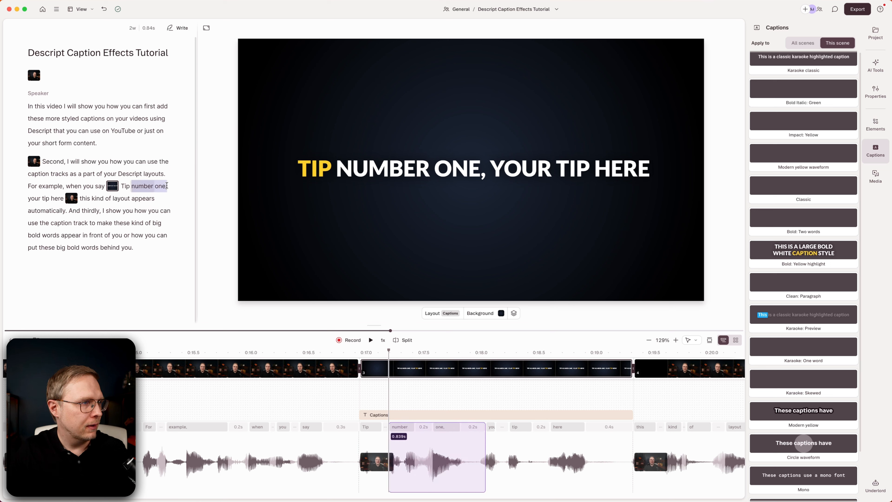
drag(167, 185, 168, 185)
click(113, 171)
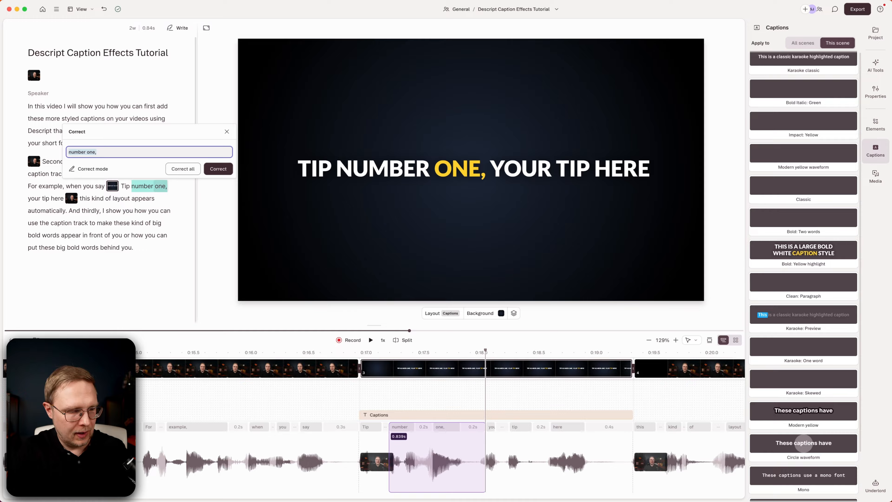
text(#)
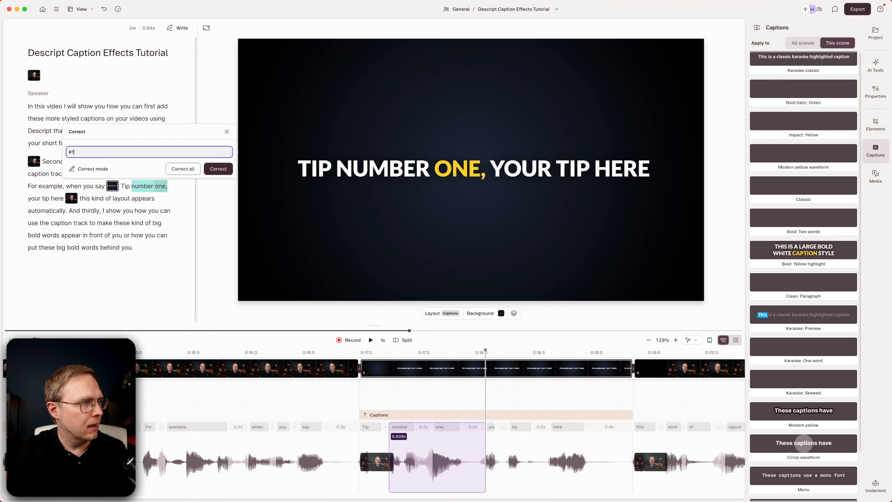
key(BackSpace)
text(1)
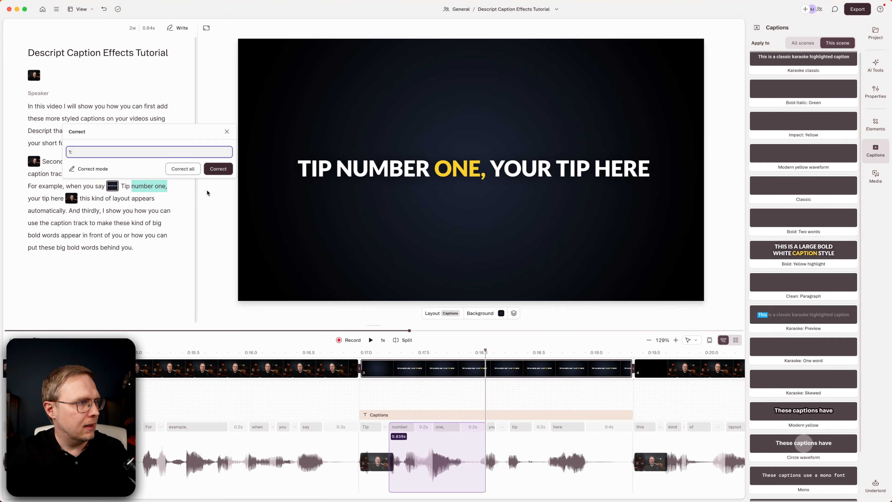
click(219, 170)
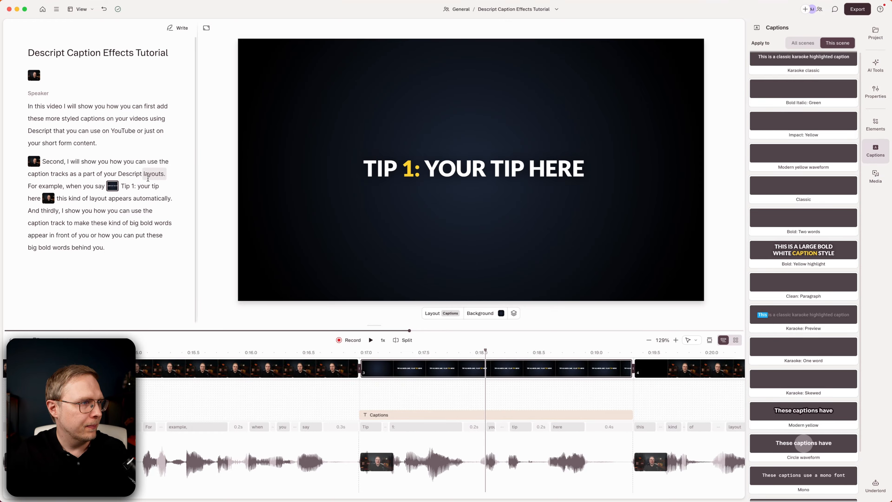
Step: Correct the word "your" after "Tip 1:" in the transcript to "Your"
double_click(144, 186)
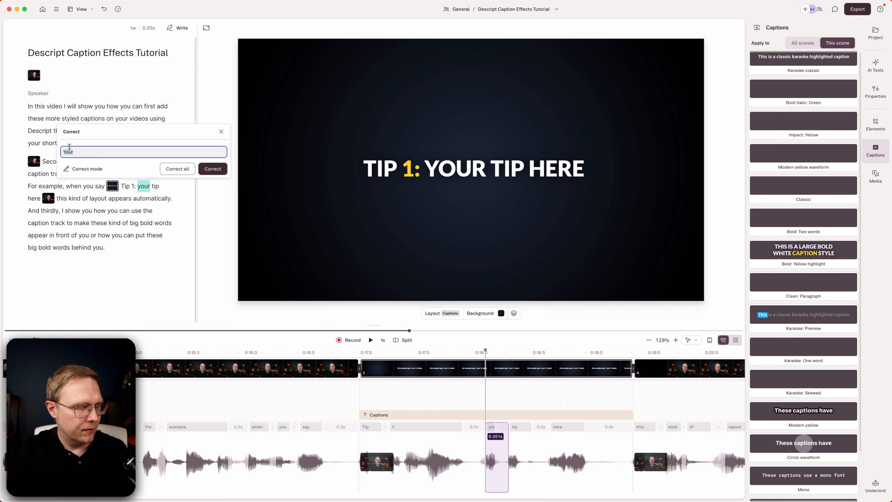
text(Your)
key(Return)
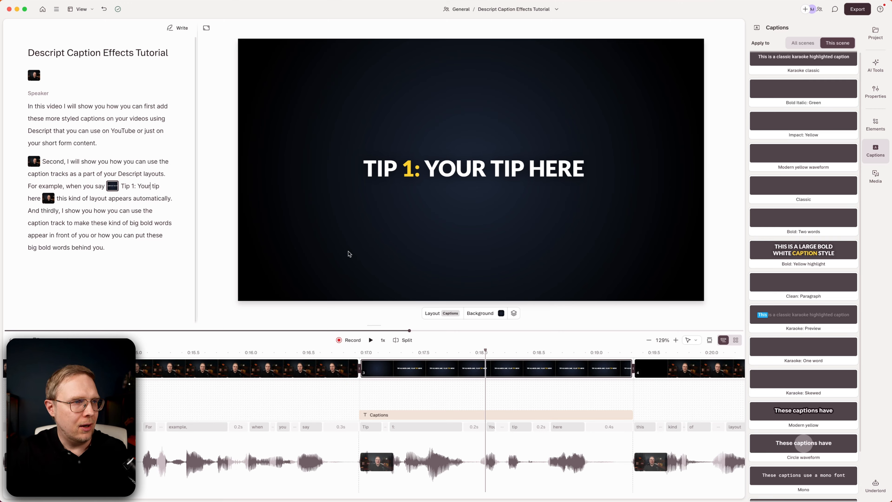
Step: Switch the scene's caption text from all caps to its original mixed case
click(436, 168)
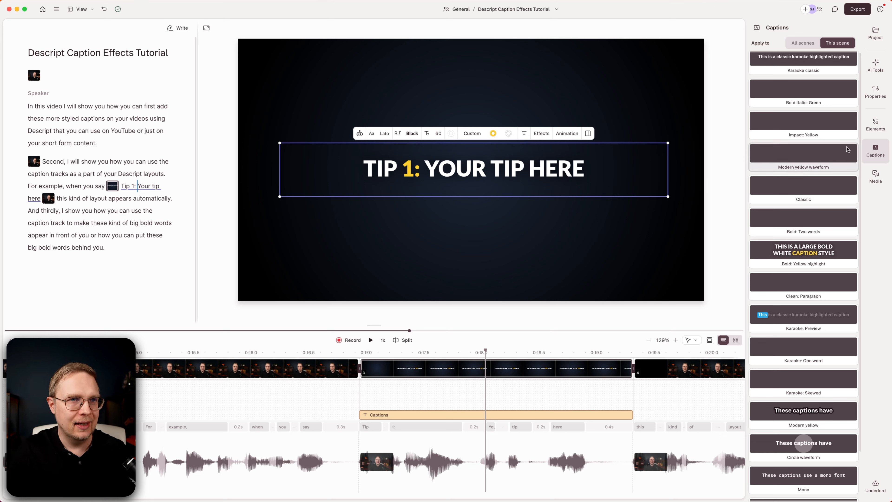
click(880, 97)
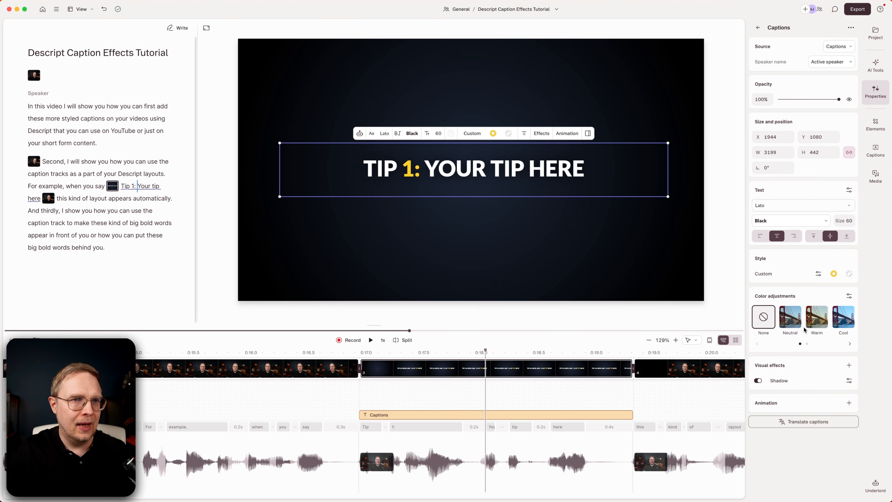
click(850, 189)
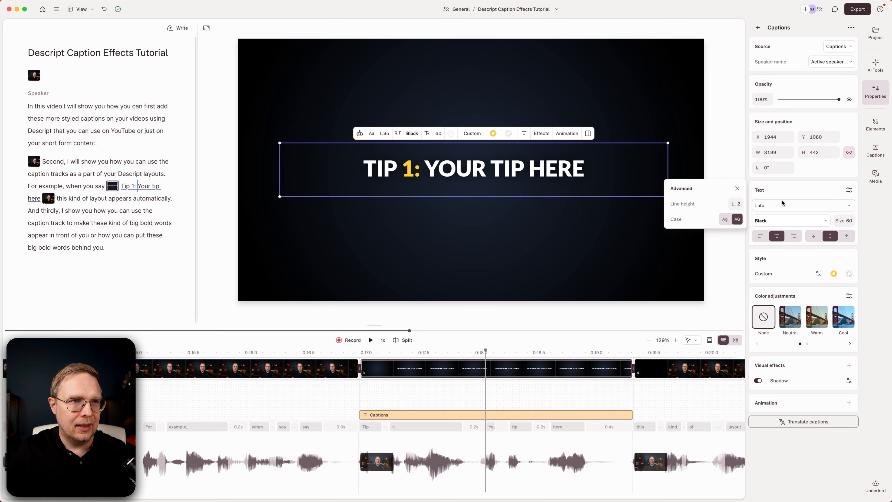
click(725, 219)
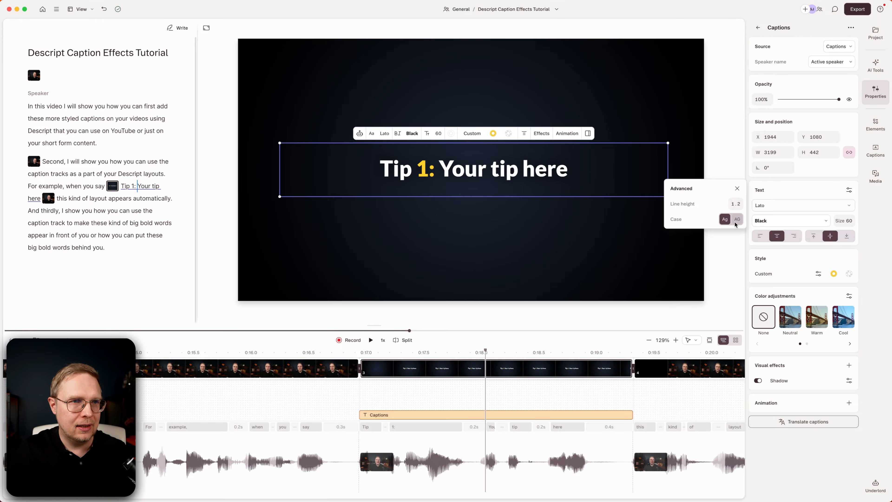
click(807, 190)
Step: Set the scene's caption font to Inter and its size to 98
click(808, 207)
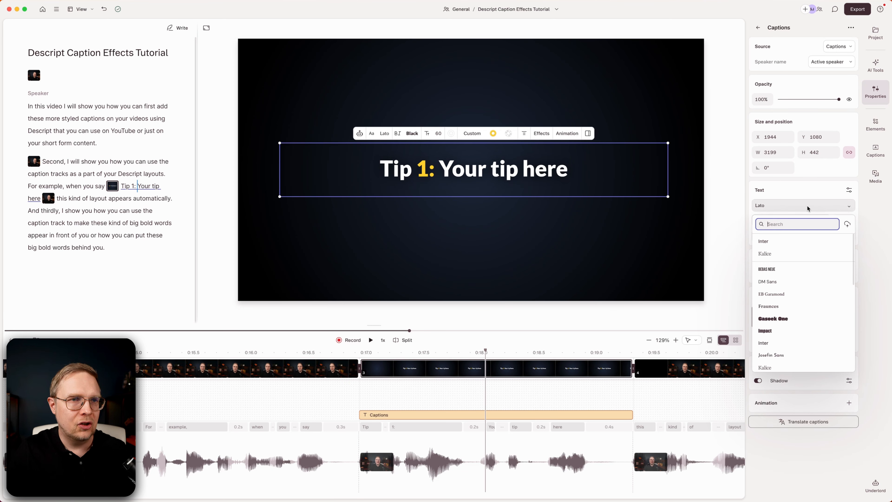
click(804, 241)
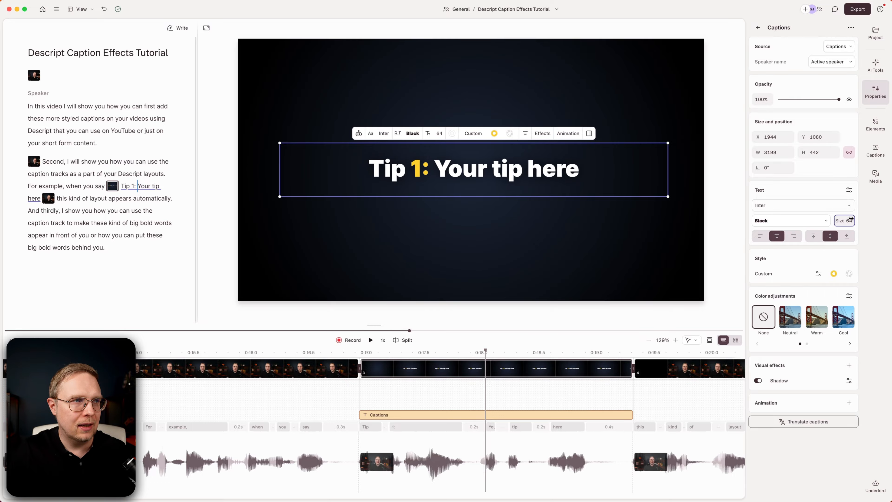
mouse_move(843, 221)
mouse_down()
mouse_move(24, 207)
mouse_move(37, 213)
mouse_move(15, 219)
mouse_move(887, 226)
mouse_move(853, 223)
mouse_up()
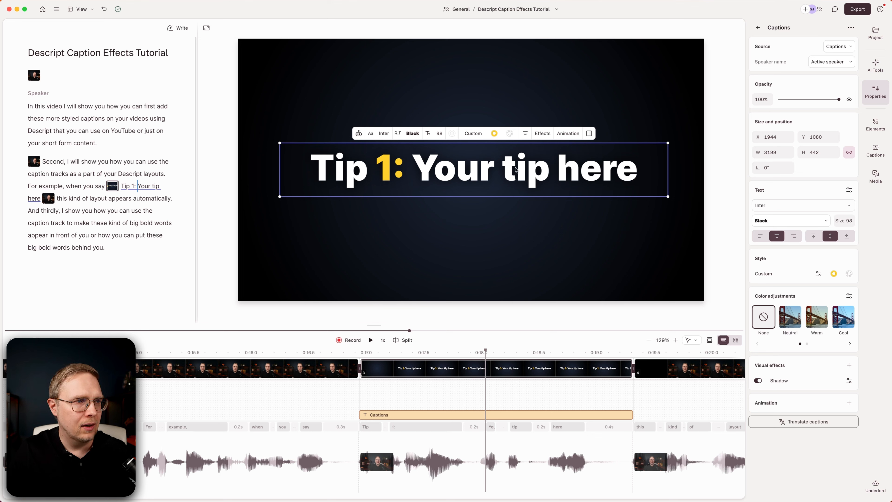
Step: Change the caption's active-word highlight to the saved solid red between the green and dark blue swatches
click(494, 133)
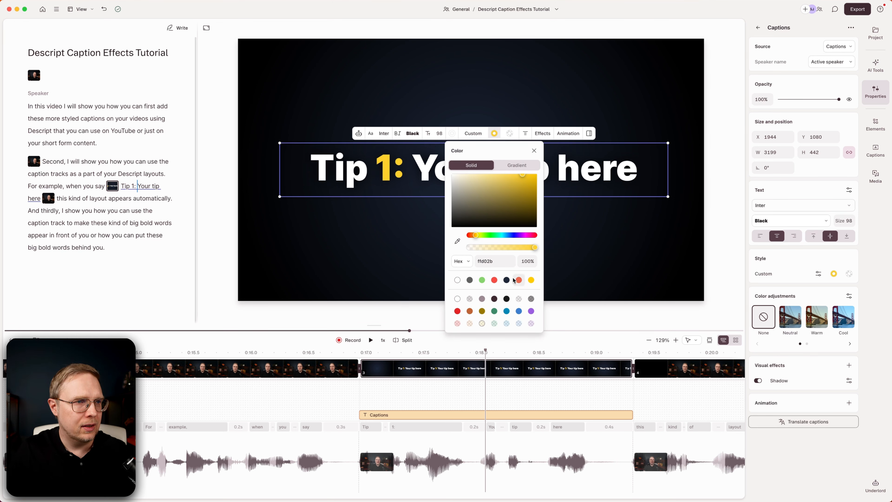
click(494, 279)
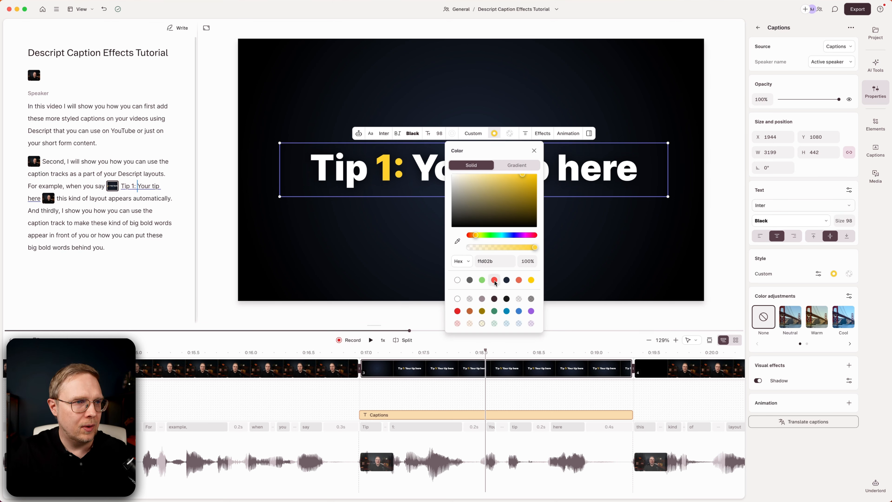
click(600, 179)
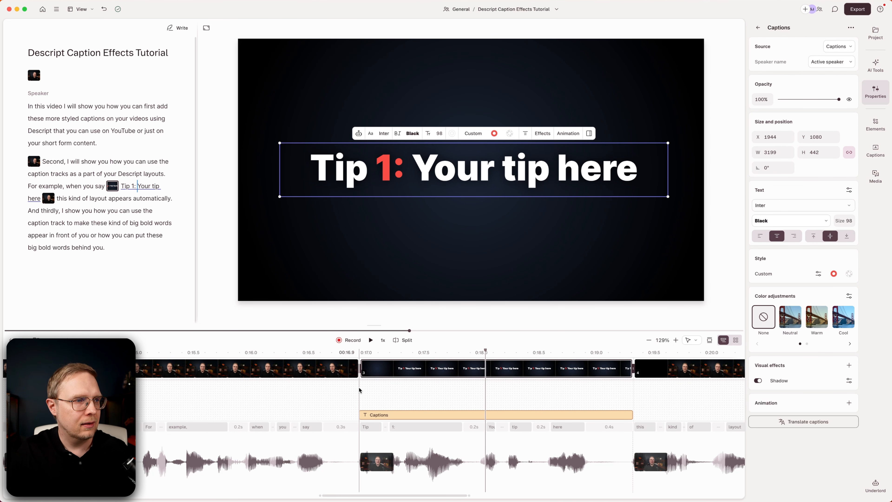
Step: Play the video from just before the "Tip 1" scene to check the caption layout
click(333, 360)
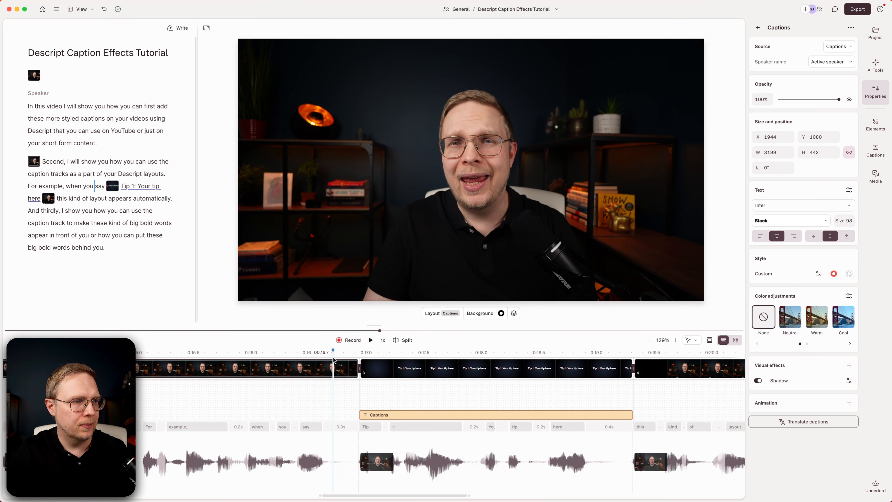
key(space)
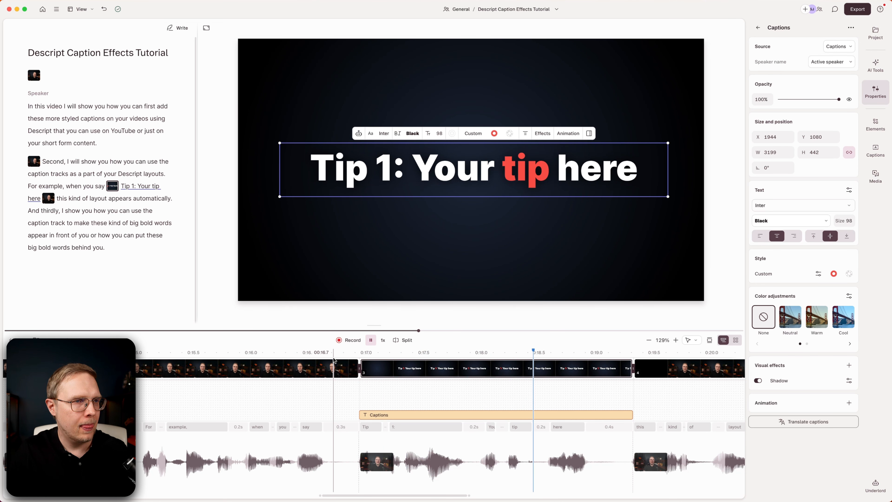
key(space)
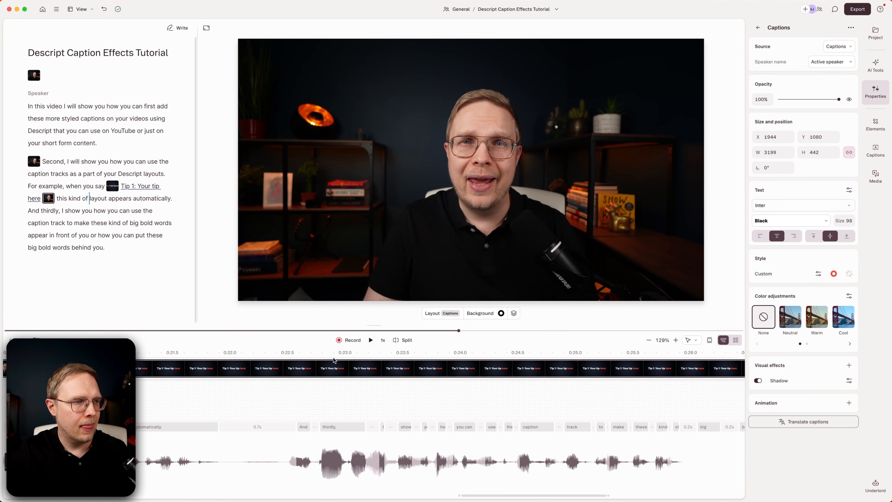
Step: Give the captions in the "Tip 1" scene a Blur entrance animation
scroll(365, 434, right, 3)
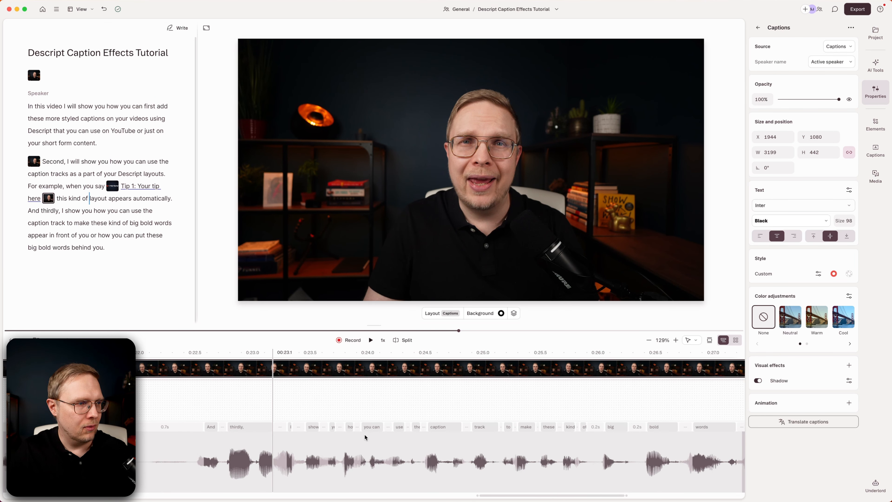
scroll(364, 435, left, 20)
click(323, 352)
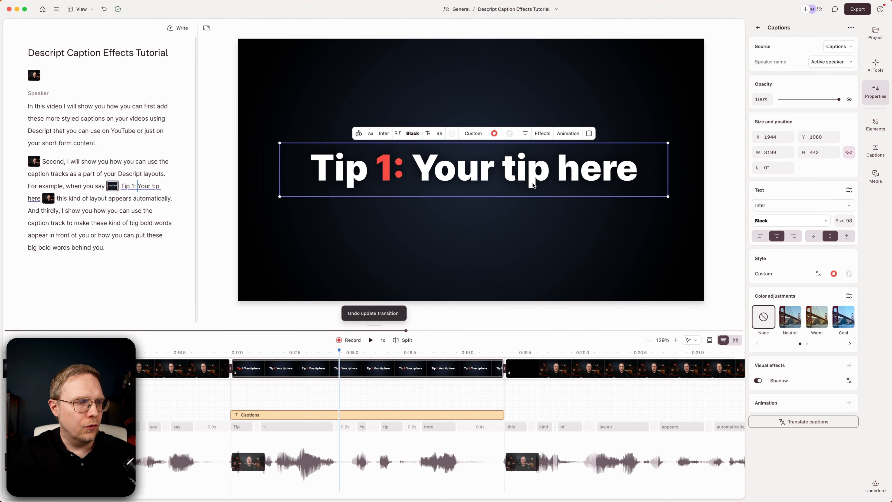
click(565, 134)
mouse_move(576, 149)
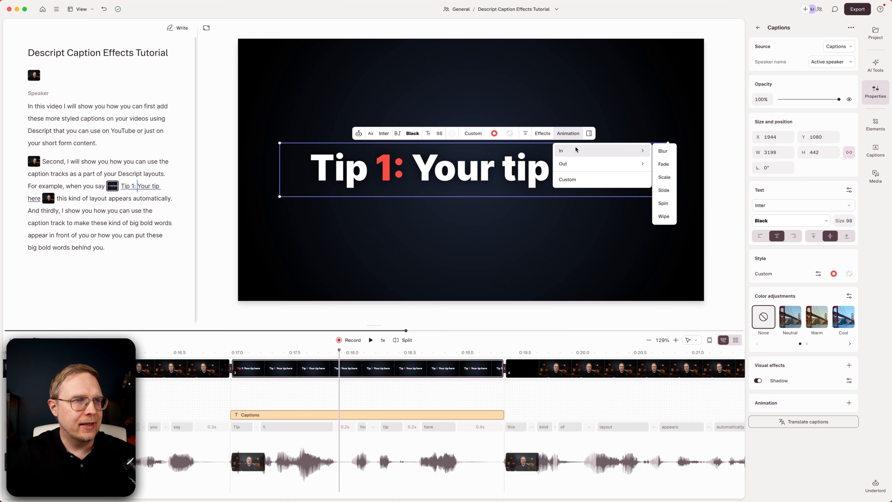
click(664, 151)
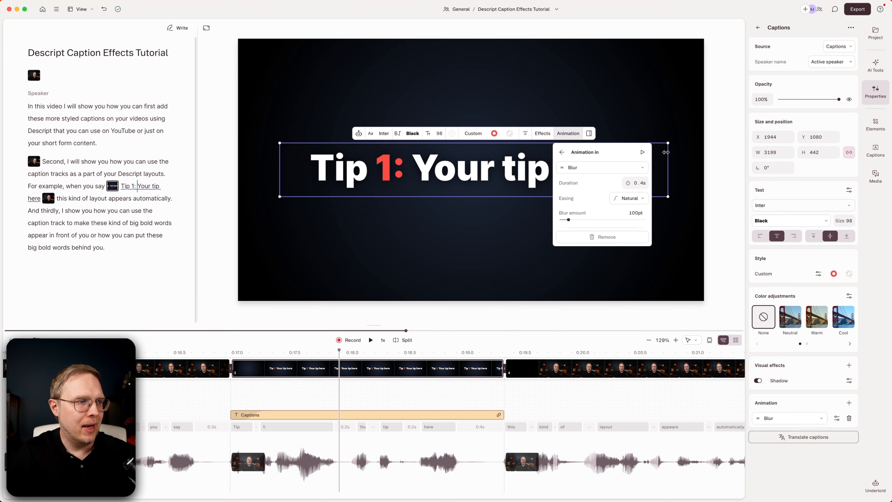
click(416, 271)
Step: Play the video from just before the "Tip 1" scene to check the captions' blur entrance
click(156, 353)
key(space)
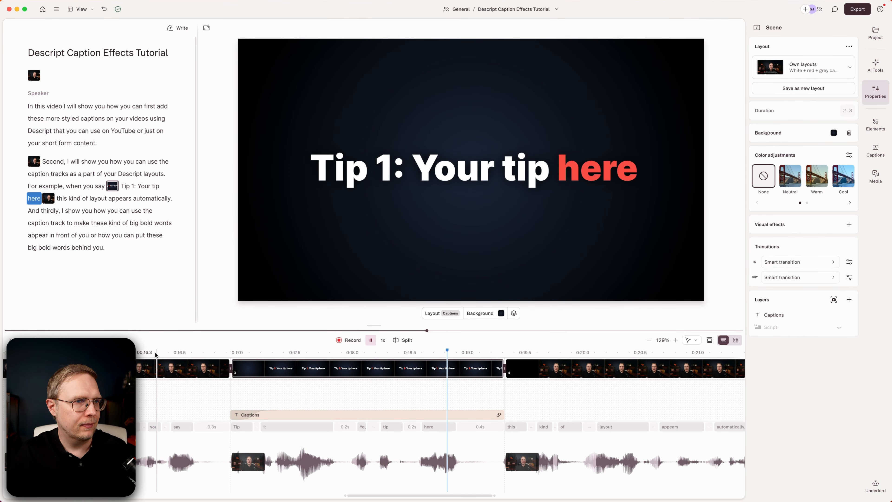
key(space)
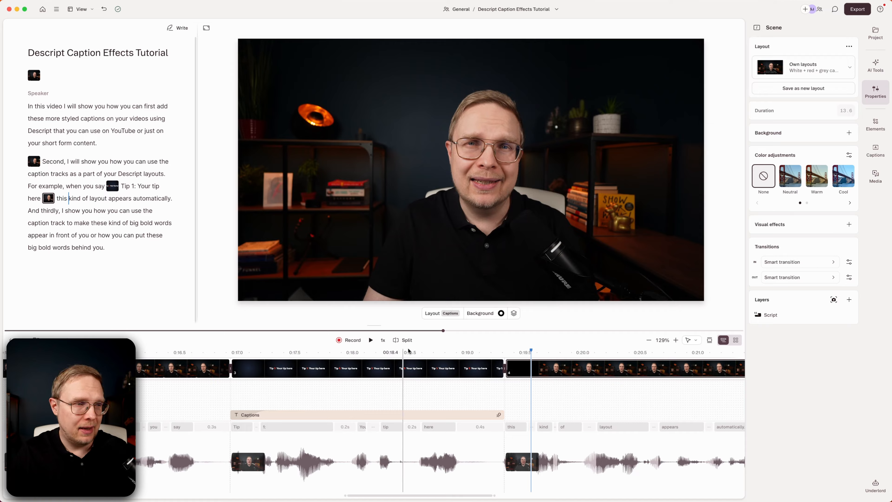
Step: Set the "Tip 1" scene's outgoing transition to Move out and play it from just before the scene
click(437, 368)
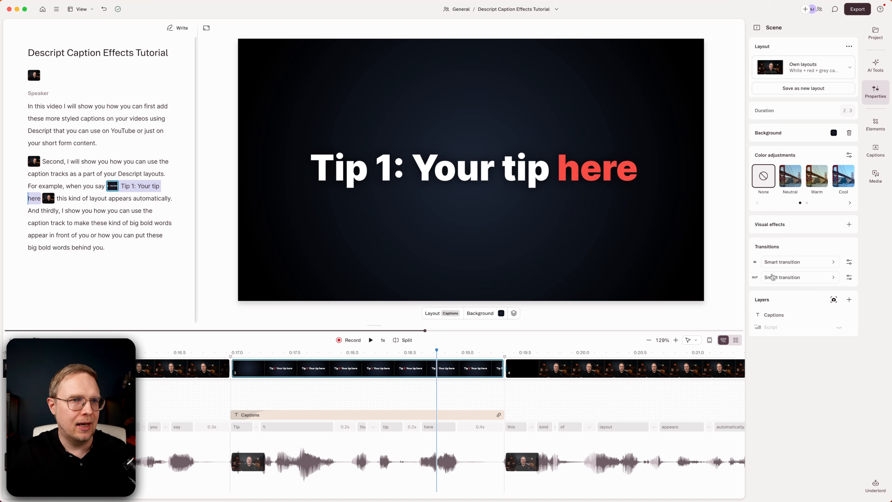
click(790, 278)
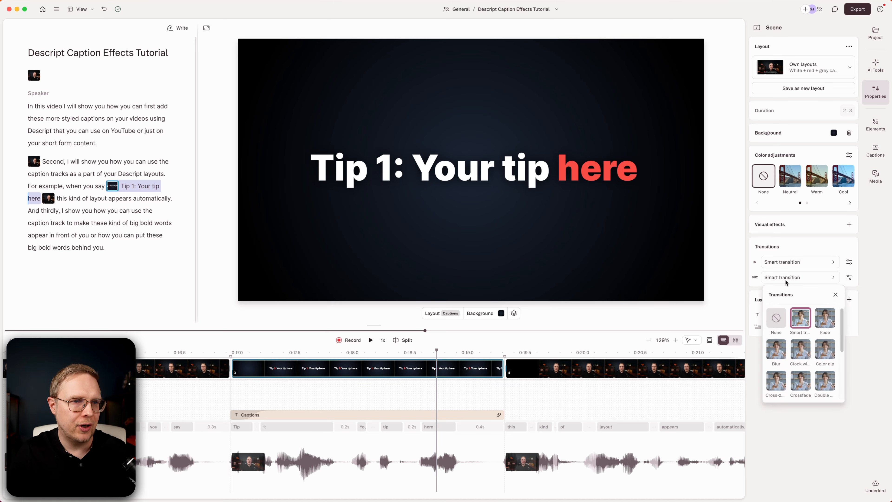
scroll(801, 351, down, 2)
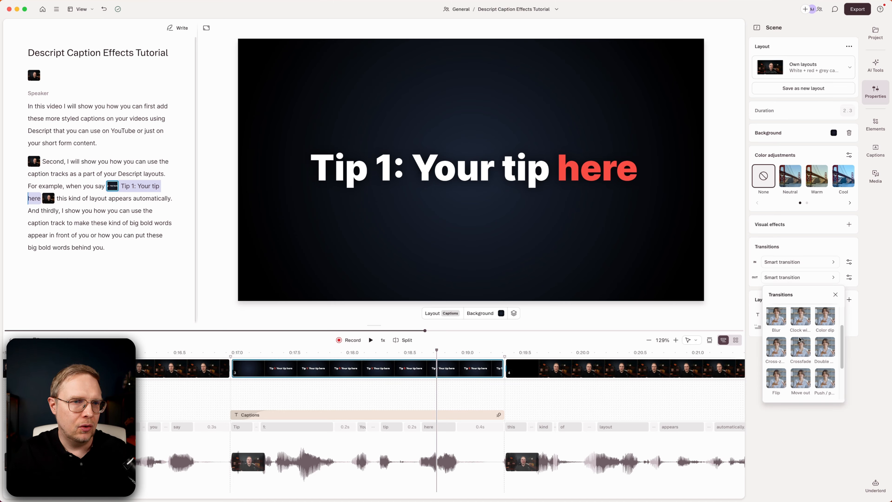
click(807, 381)
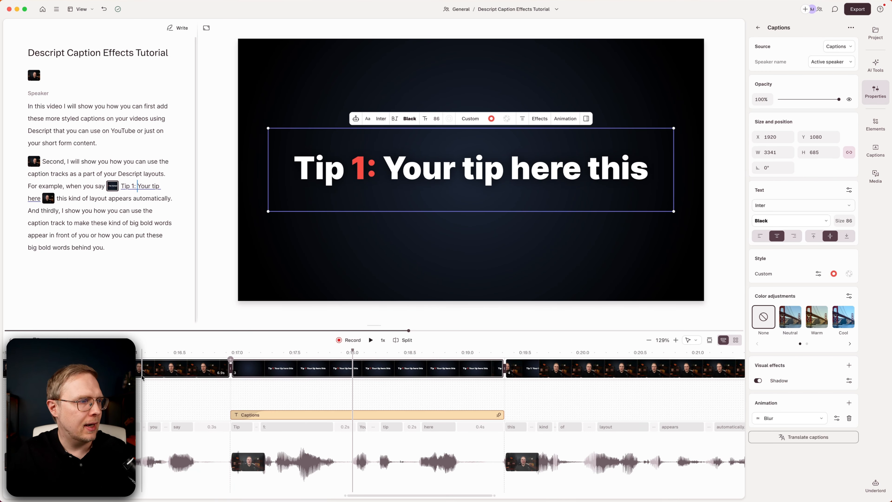
click(156, 353)
key(space)
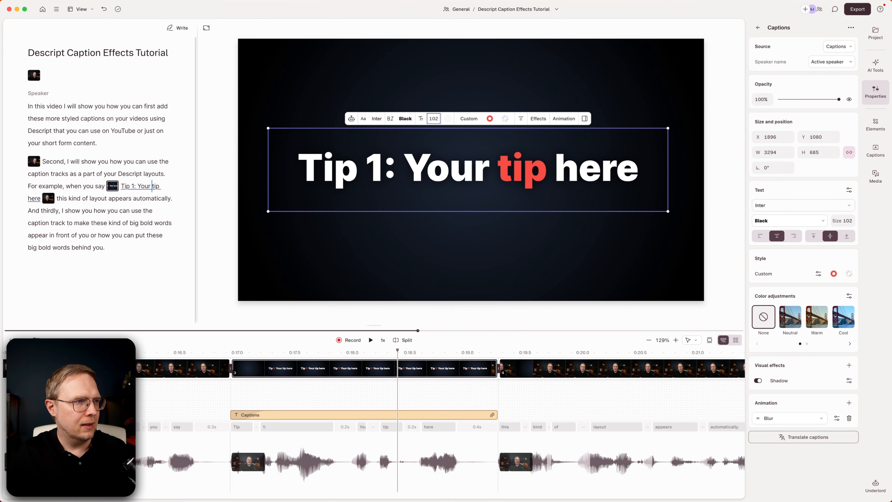
Step: Enlarge the "Tip 1" caption text to size 106 and play the scene through its outgoing transition
drag(434, 120, 437, 120)
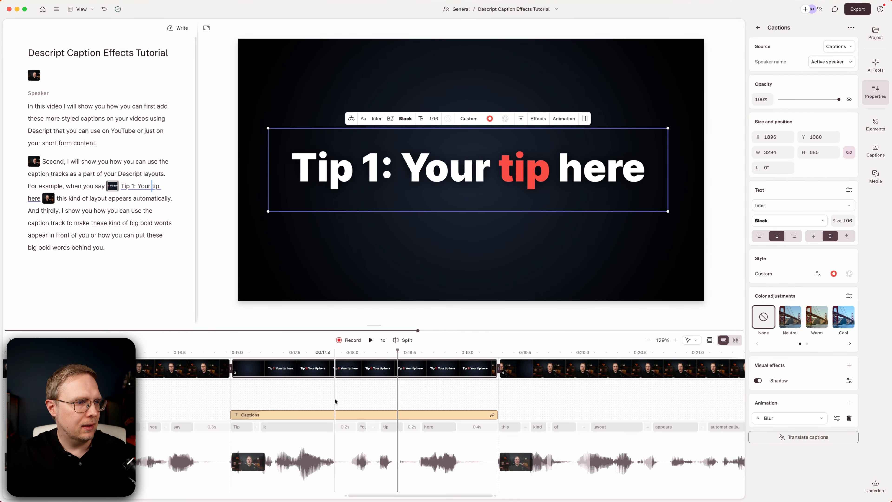
click(386, 289)
click(168, 352)
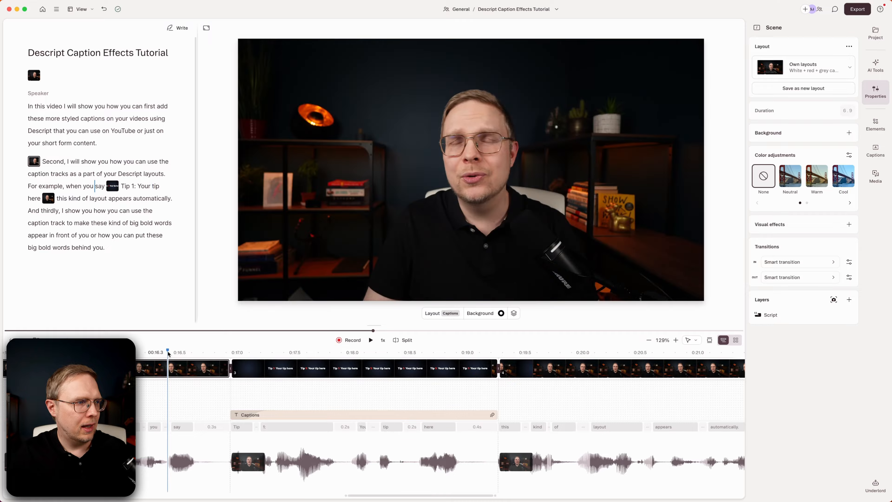
key(space)
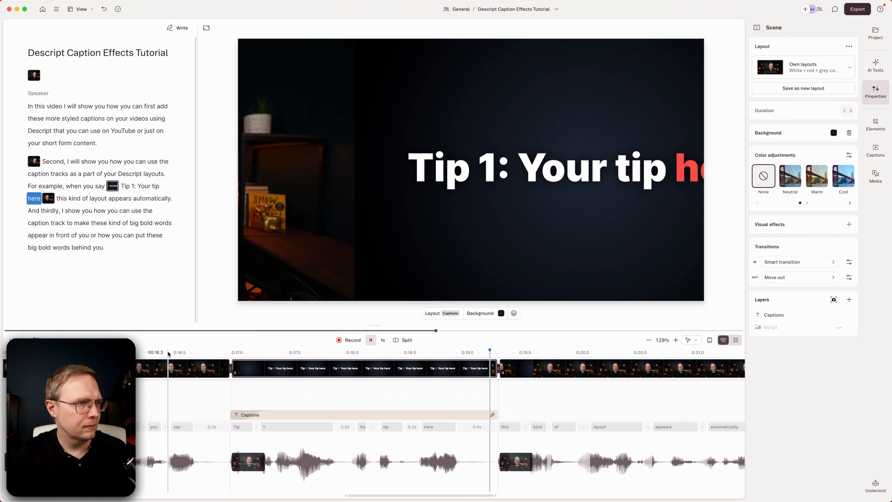
key(space)
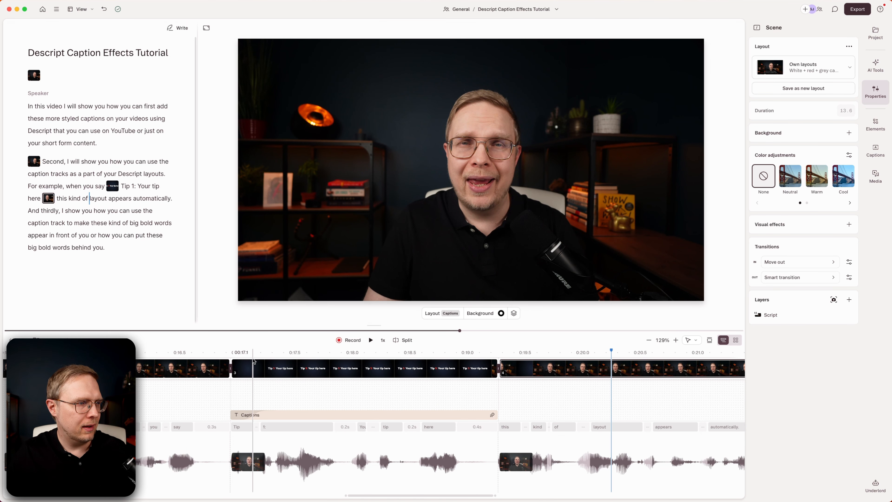
Step: Try Move out as the incoming transition of the "Tip 1" scene
click(244, 417)
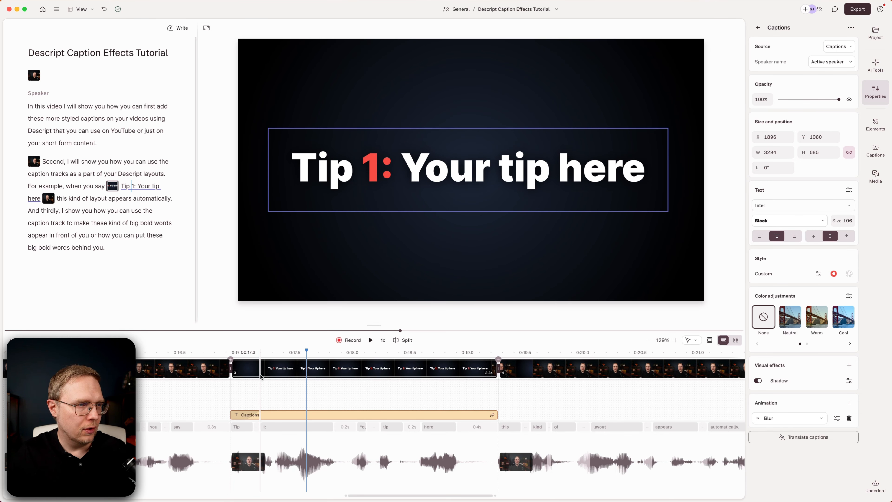
drag(448, 353, 249, 370)
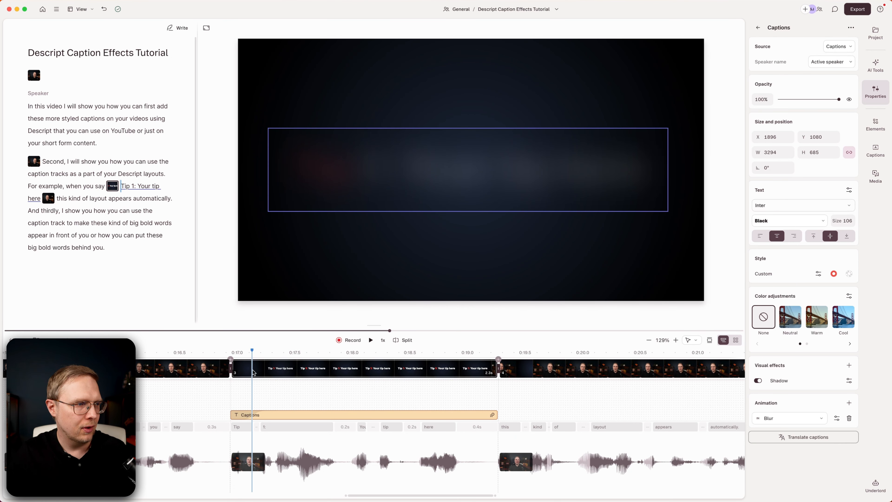
click(255, 372)
click(799, 263)
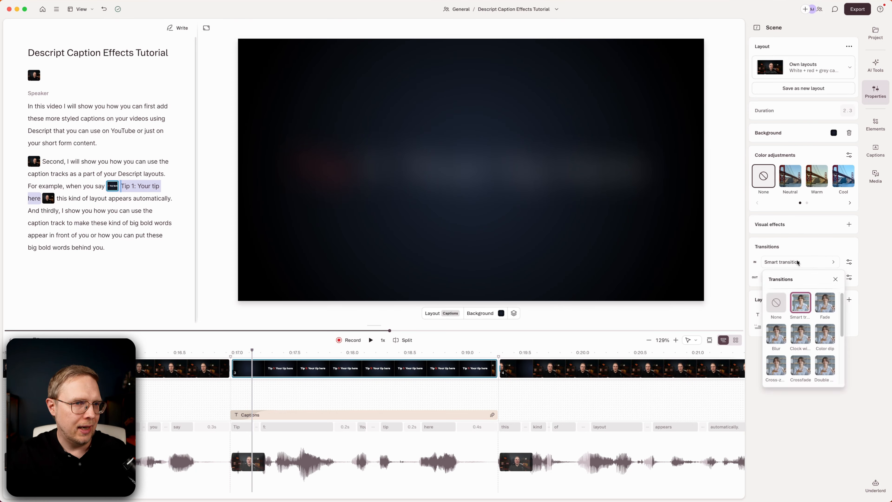
scroll(799, 352, down, 2)
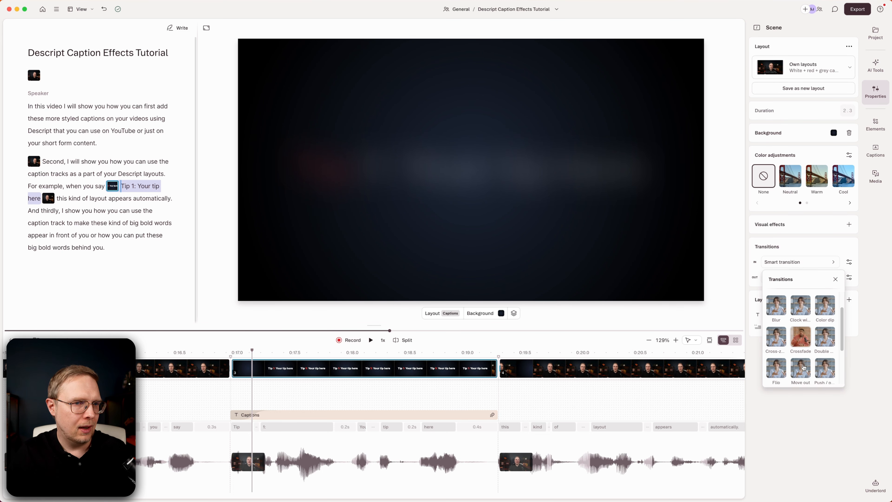
click(802, 368)
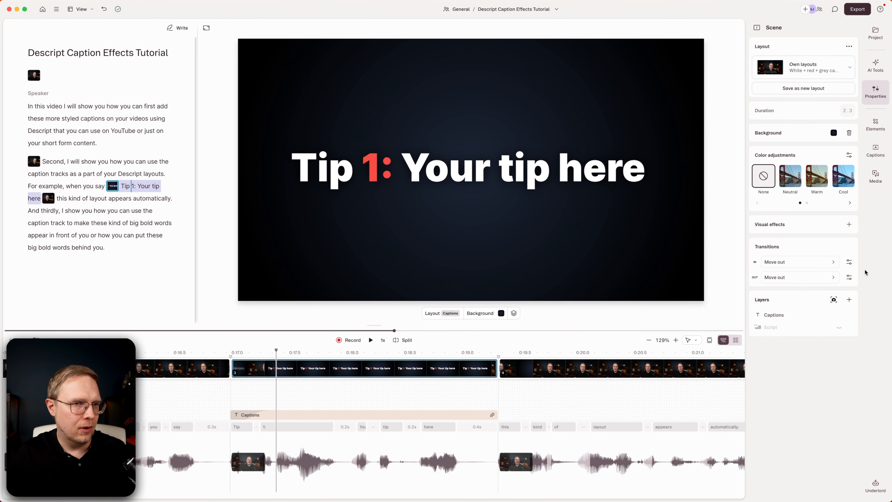
Step: Play the start of the "Tip 1" scene twice to judge its incoming Move out transition
click(192, 356)
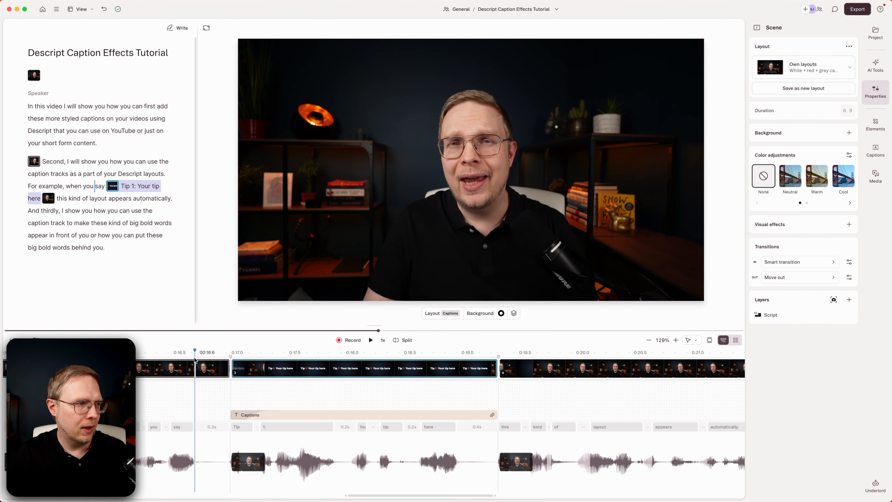
key(space)
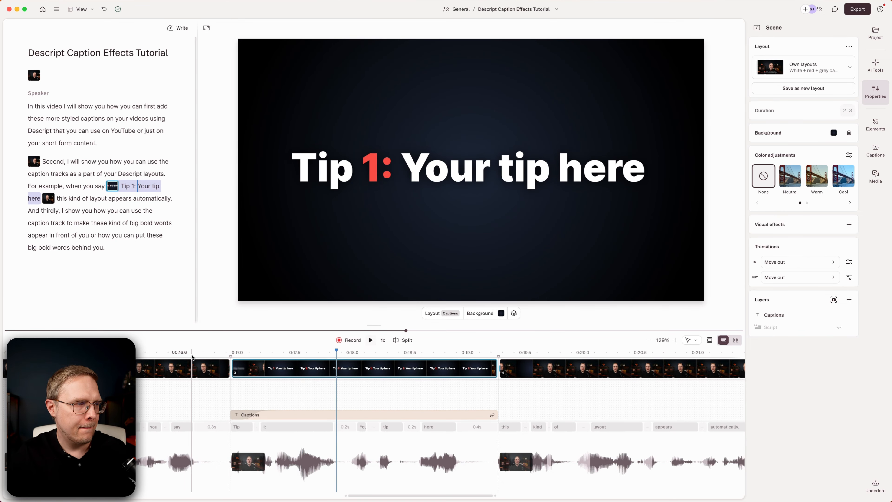
click(151, 353)
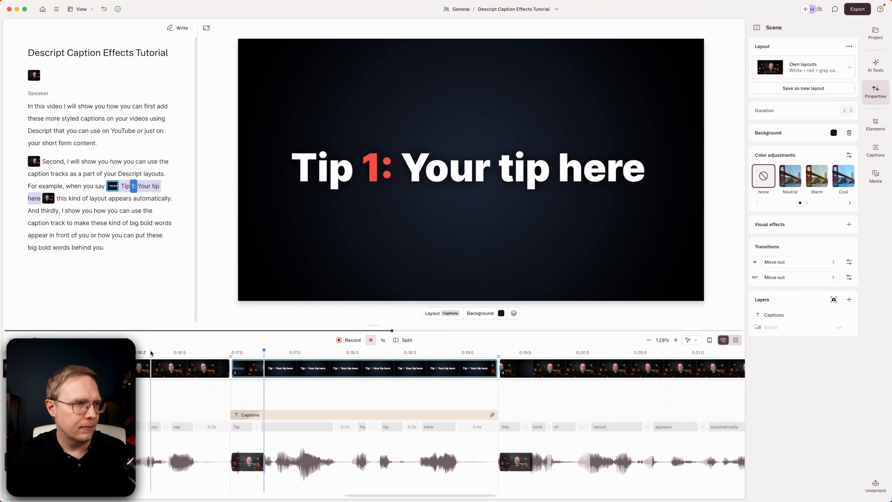
key(space)
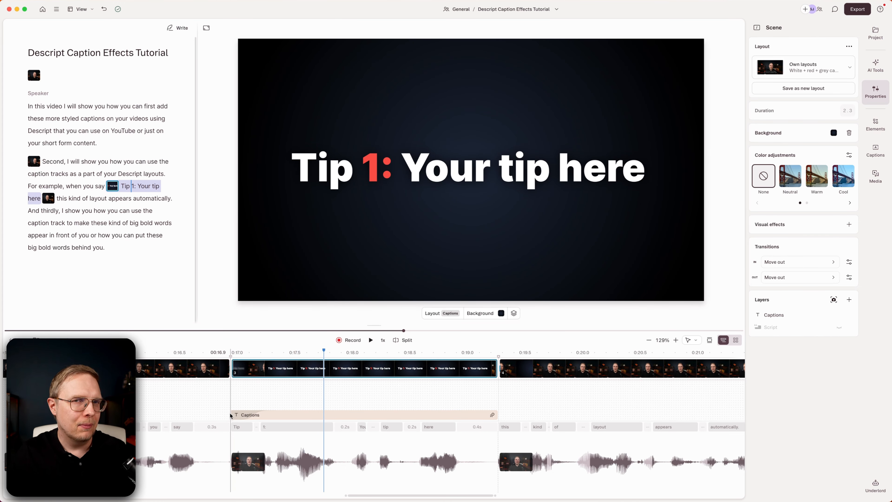
Step: Switch the "Tip 1" scene's incoming transition back to Smart transition
click(252, 370)
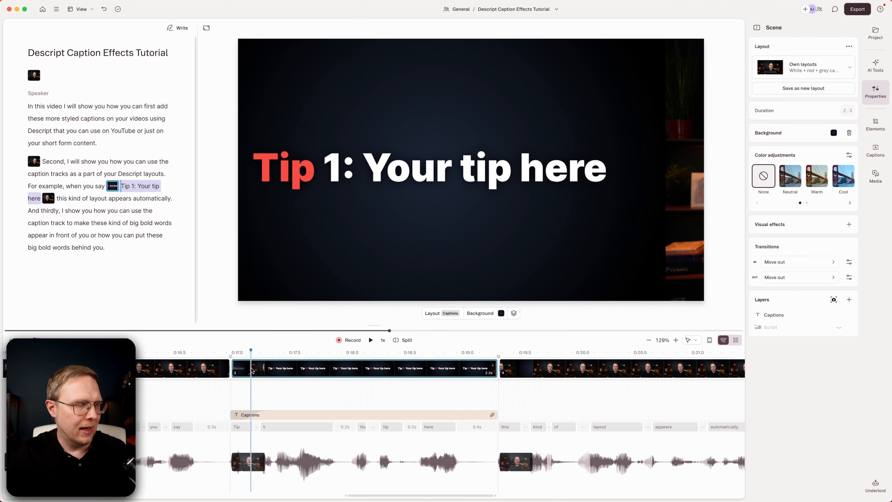
click(781, 263)
scroll(791, 365, up, 2)
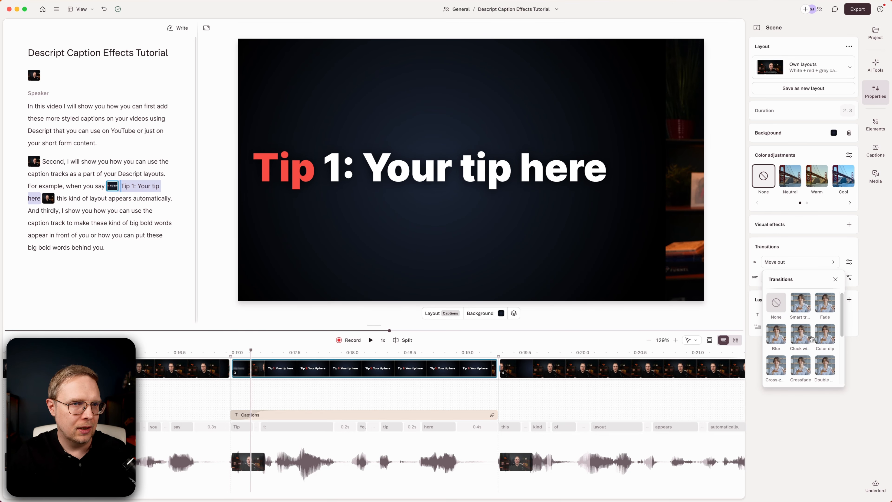
click(801, 304)
Step: Play through the whole "Tip 1" scene to check both its incoming and outgoing transitions
click(102, 353)
click(102, 353)
key(space)
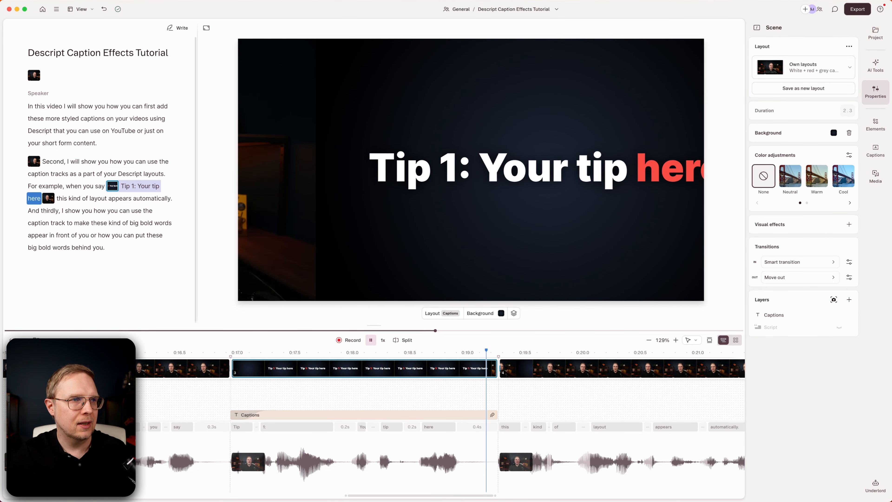
key(space)
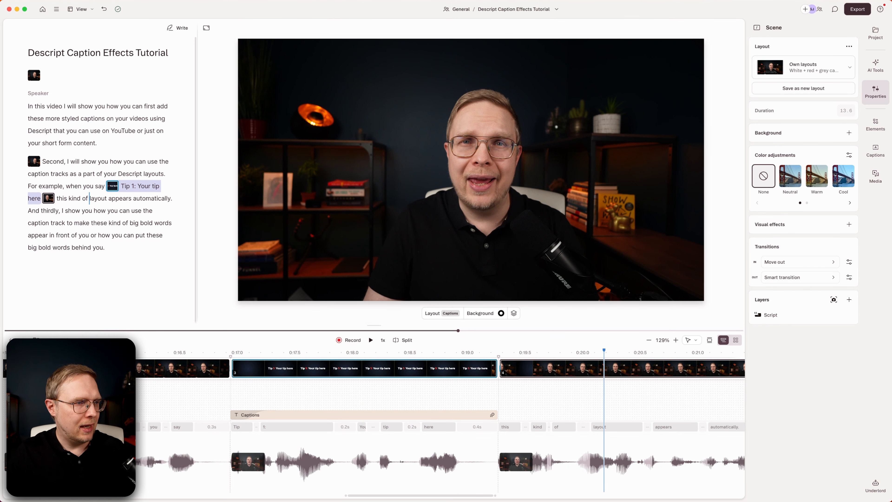
click(327, 353)
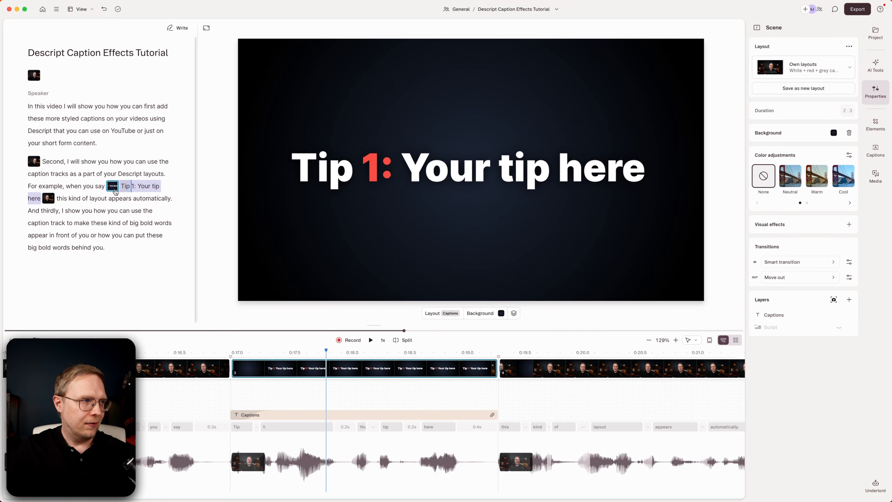
drag(121, 186, 44, 202)
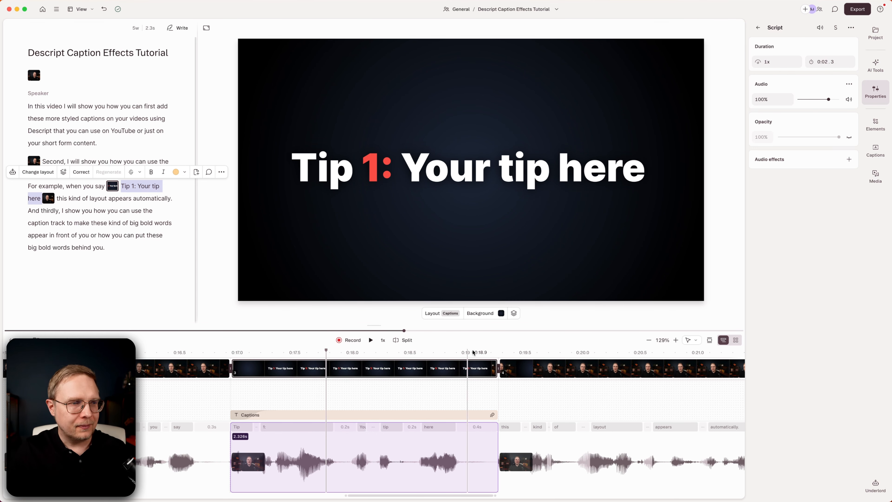
click(531, 353)
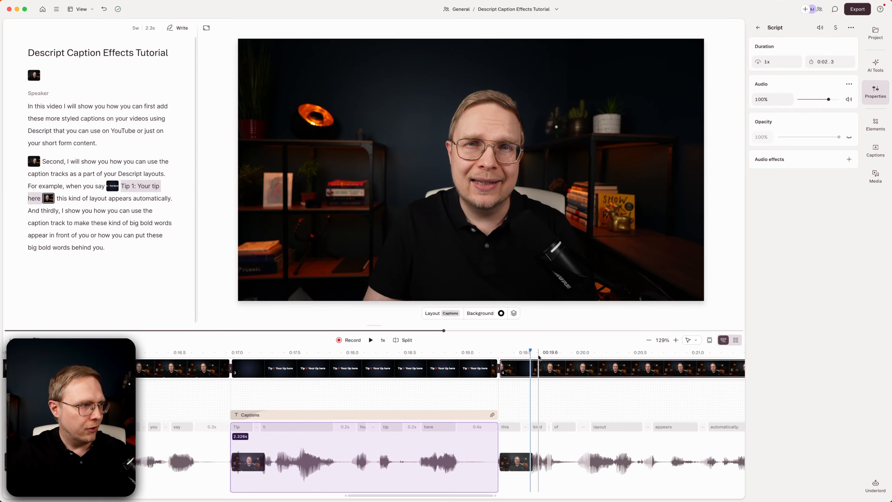
Step: Split the script words "big bold words" after "these kind of" into their own scene, with scene breaks before "big" and after "words"
click(116, 245)
click(126, 222)
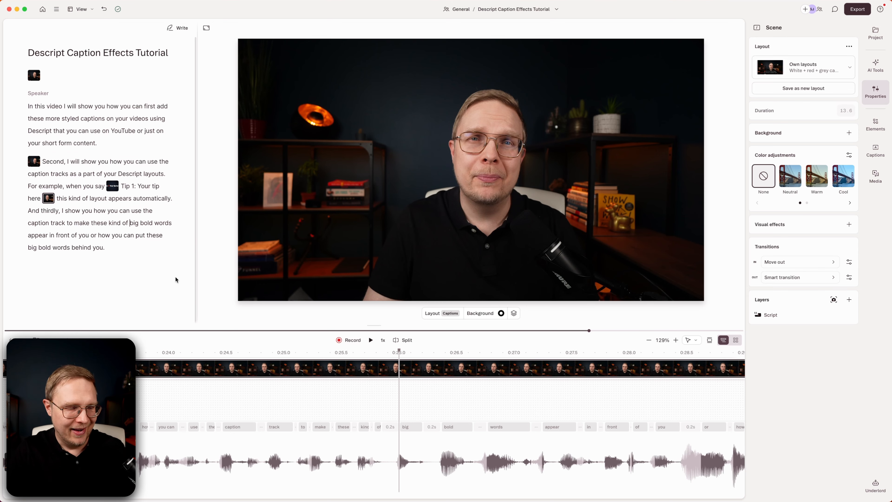
text(/)
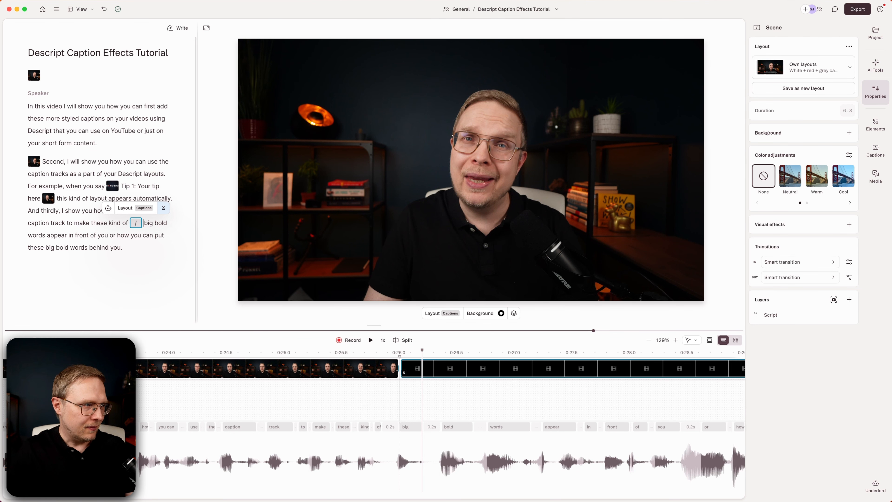
click(47, 234)
text(/)
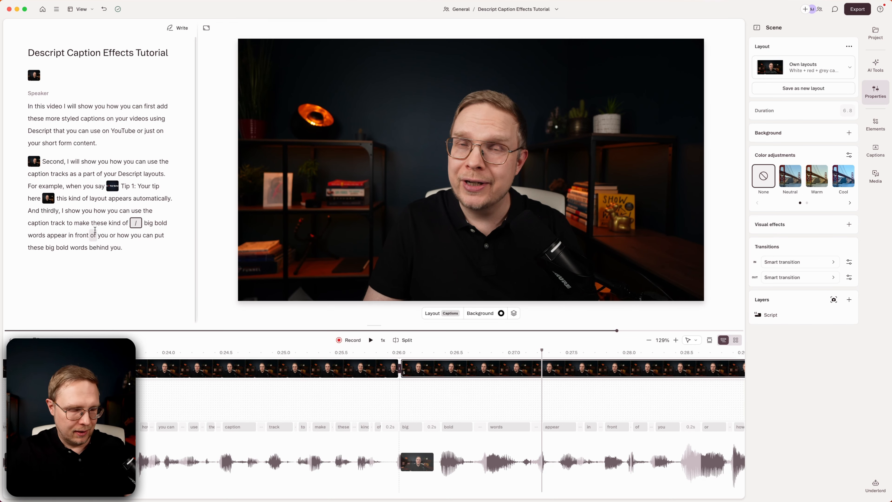
click(155, 224)
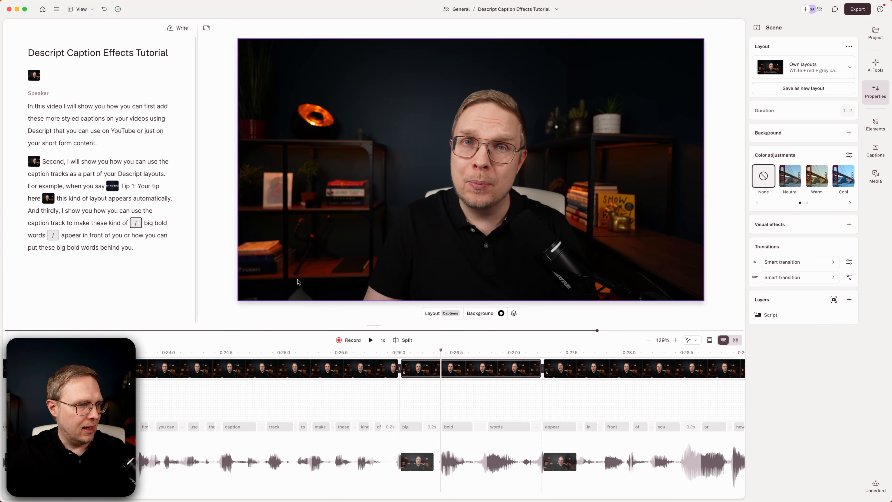
Step: Apply the "Bold: Yellow highlight" caption style to the "big bold words" scene only
click(475, 371)
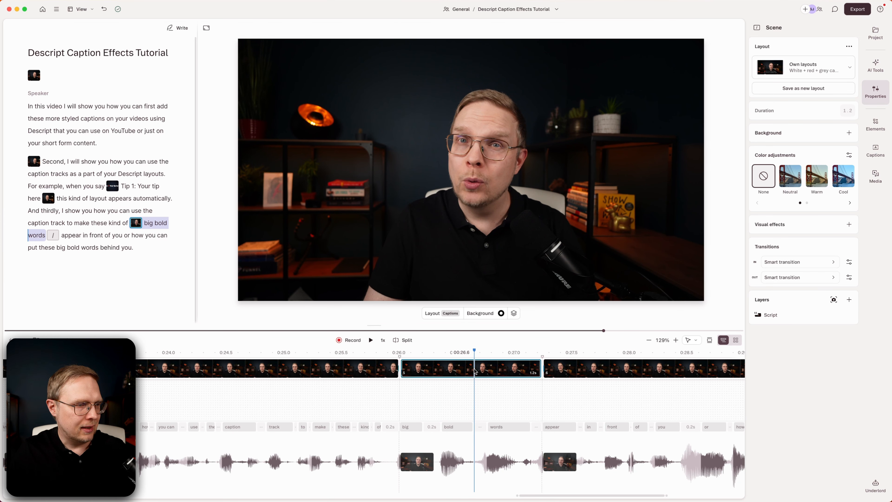
click(876, 148)
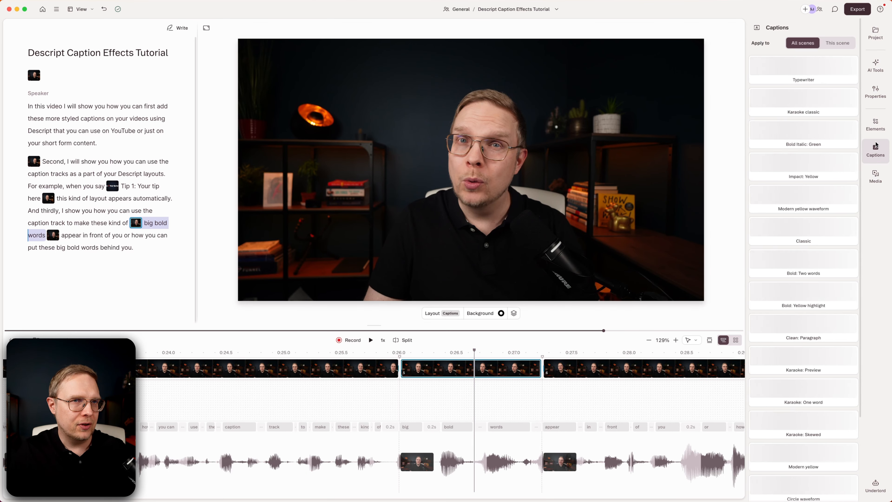
click(837, 43)
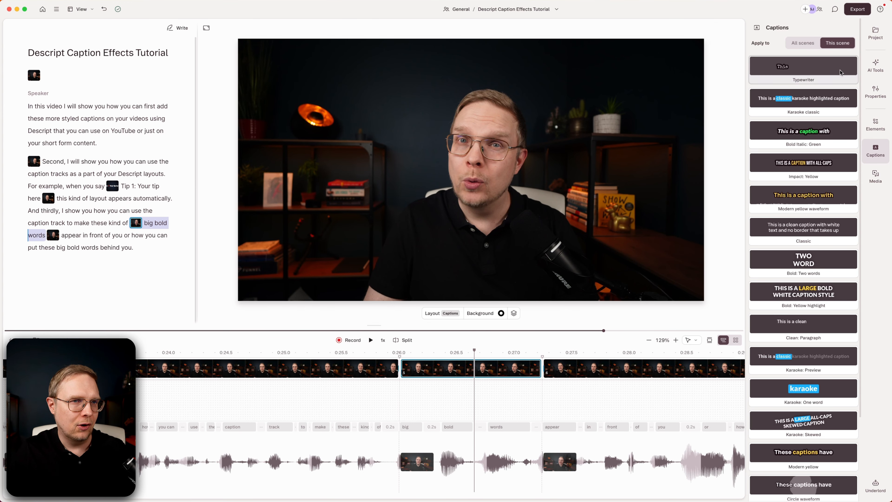
click(839, 296)
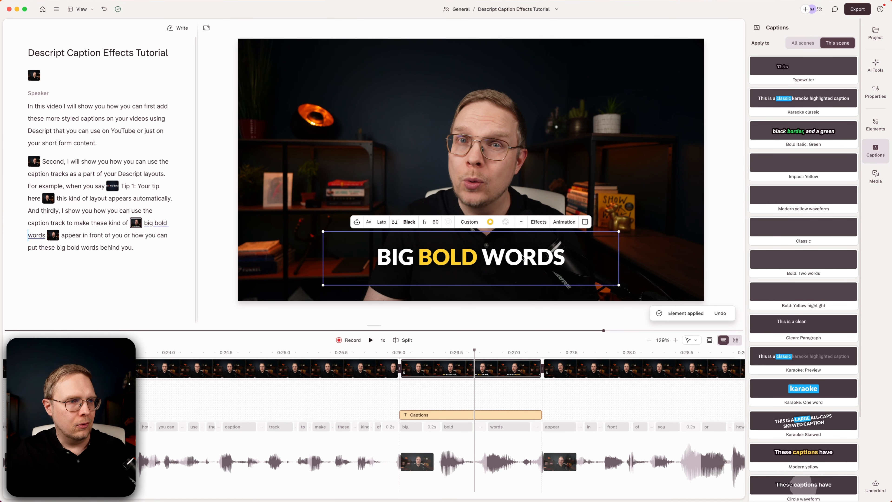
Step: Enlarge the caption text to size 130 and widen its box to the full frame width so all three words fit on one line
drag(436, 221, 462, 220)
drag(323, 232, 235, 214)
drag(433, 196, 459, 196)
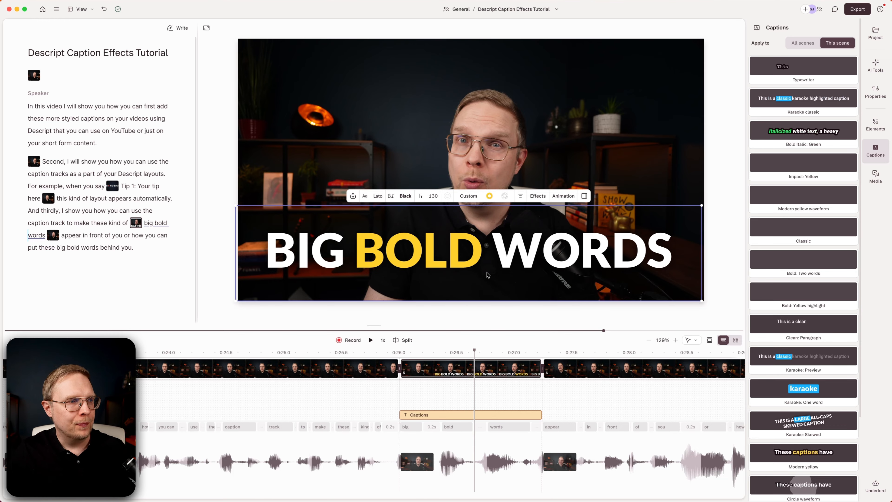
Step: Remove the Active word styling from the "big bold words" captions
click(490, 195)
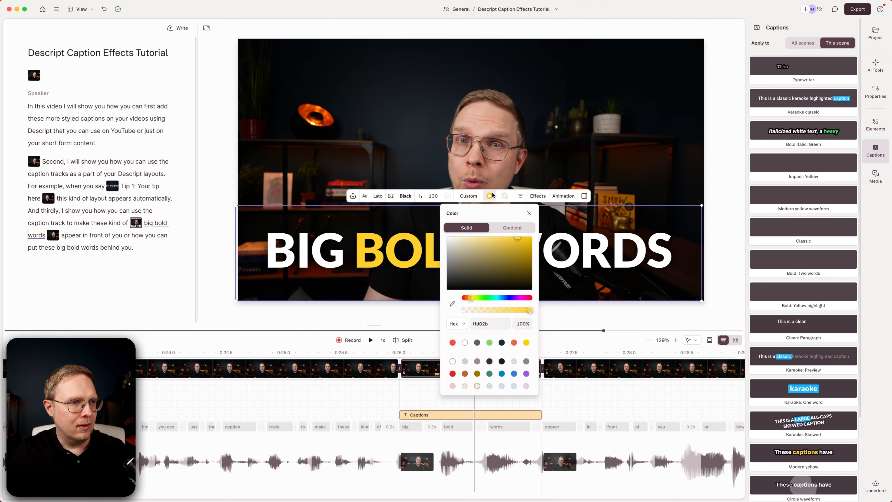
click(472, 196)
click(471, 196)
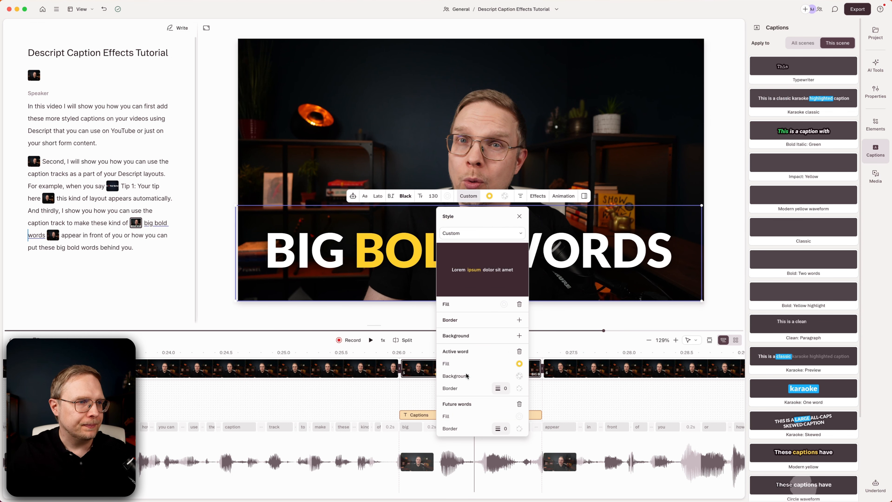
click(519, 351)
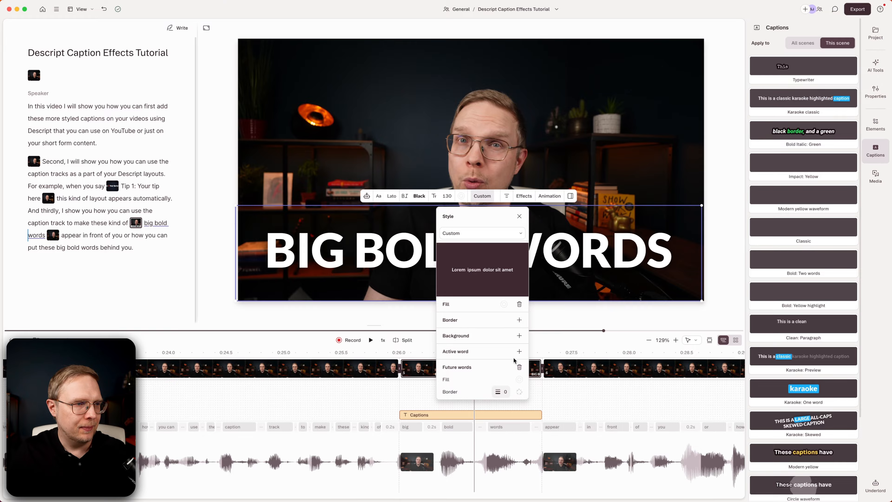
click(448, 265)
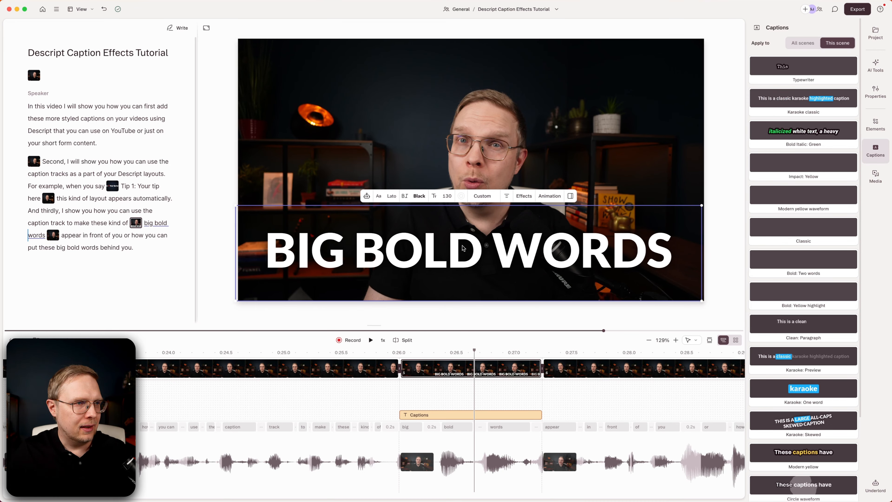
Step: Give the captions a black border of width 5 and a black Box background with rounded corners
click(482, 196)
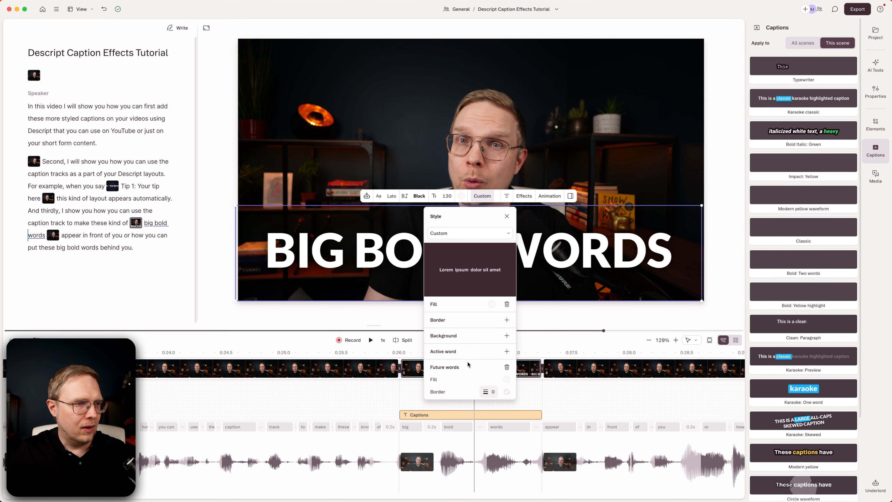
click(500, 233)
click(500, 234)
click(500, 234)
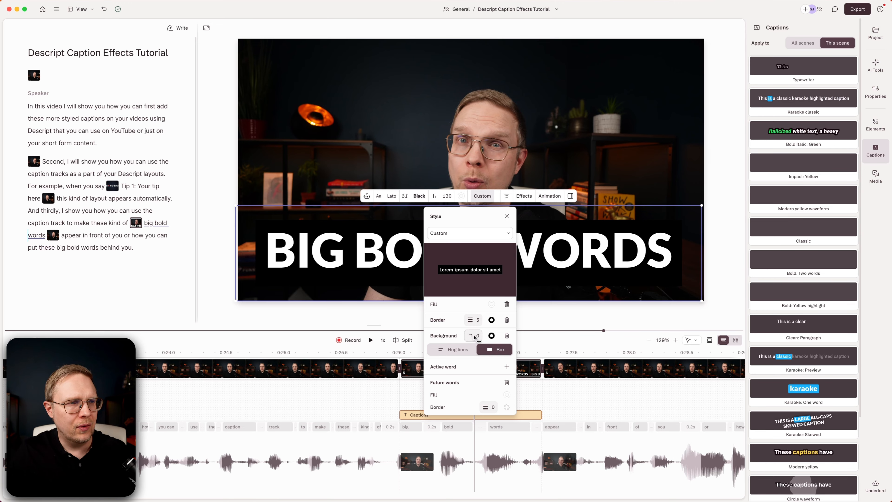
drag(482, 336, 488, 335)
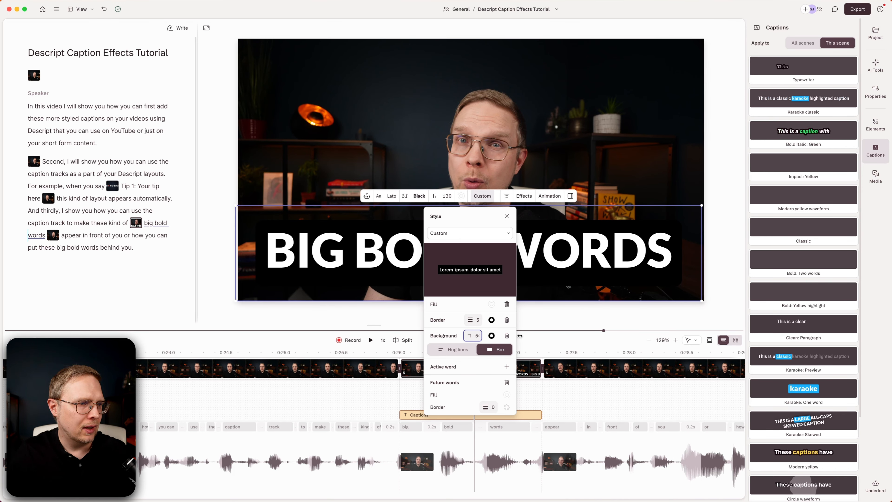
Step: Change the caption background colour to light green
click(491, 336)
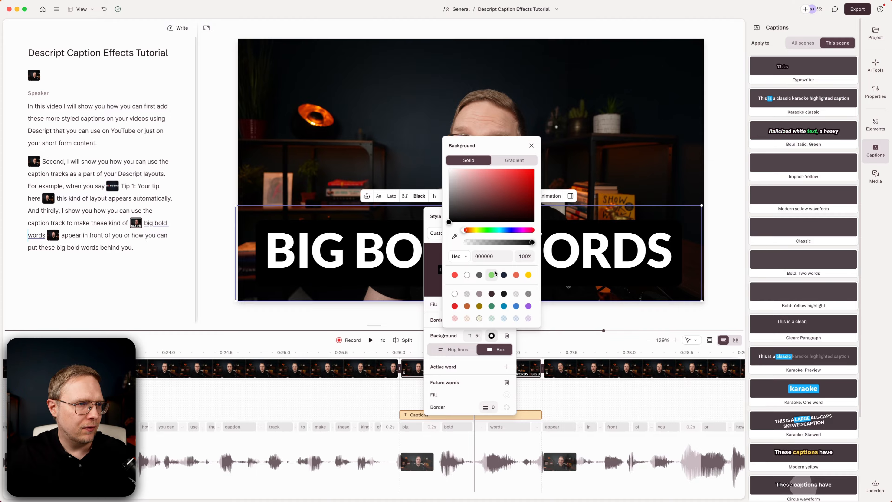
click(493, 275)
click(436, 335)
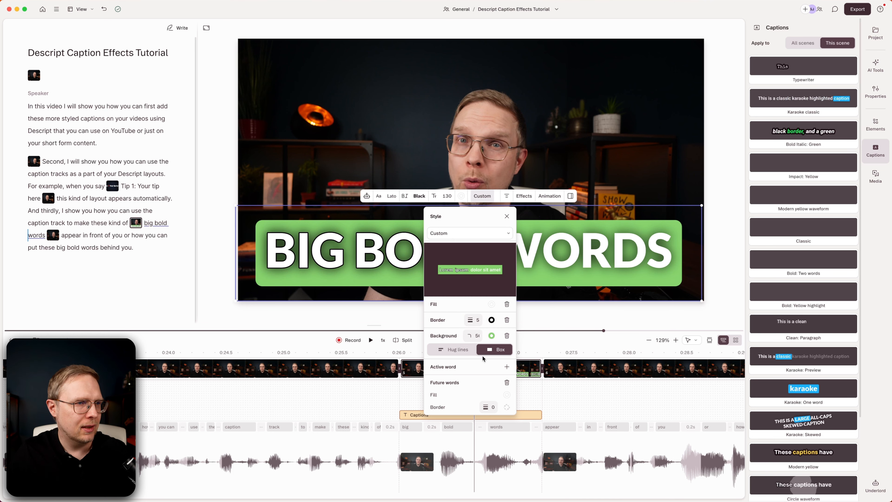
Step: Adjust the corner rounding of the green background and compare its Hug lines setting with Box, ending on Box
drag(478, 336, 465, 340)
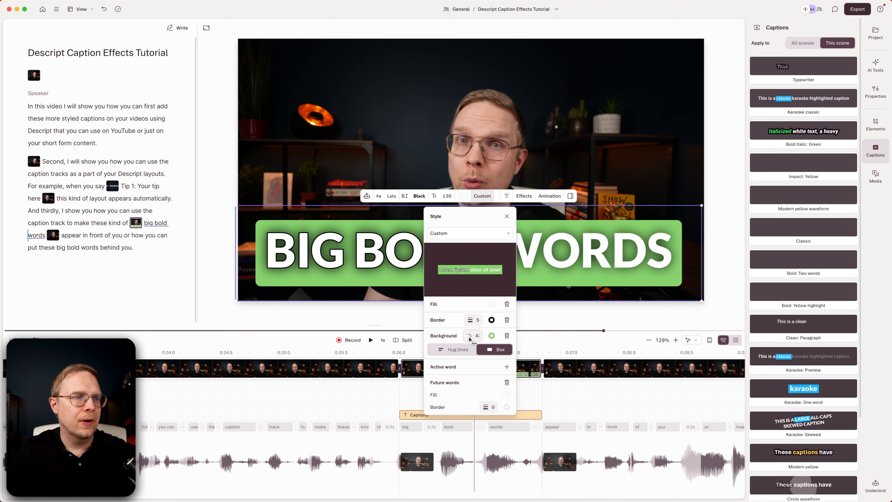
drag(489, 337, 471, 323)
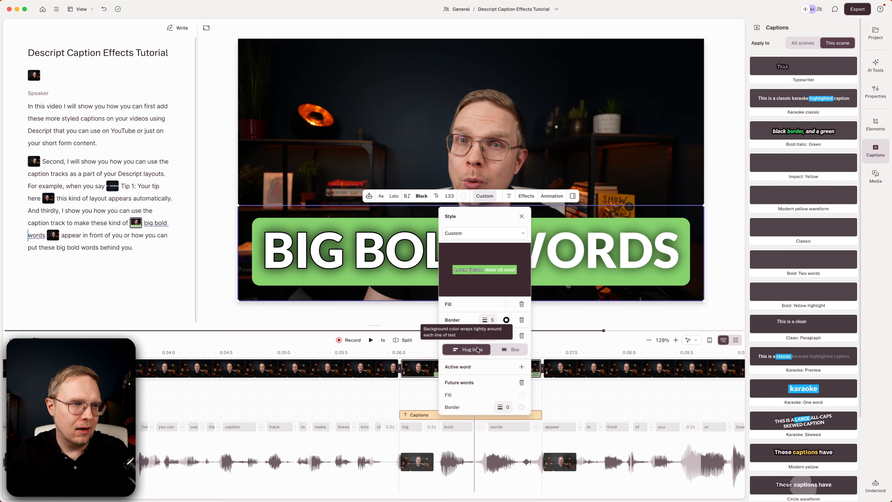
click(506, 350)
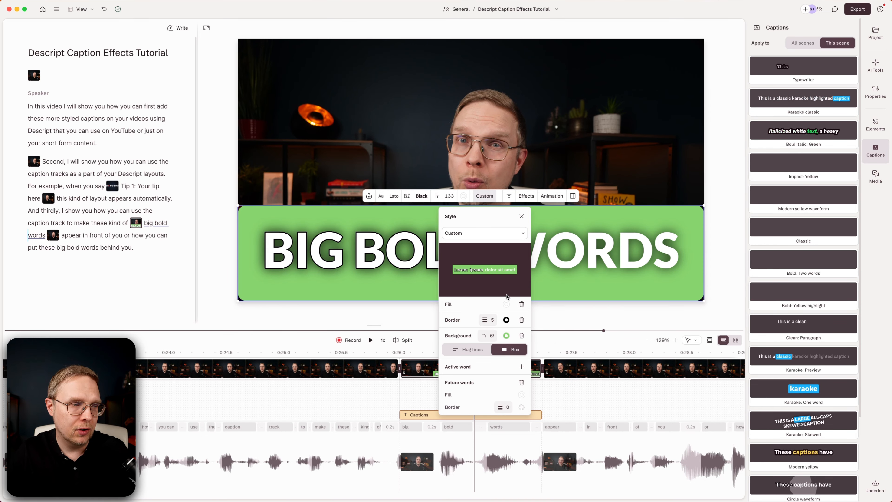
Step: Reduce the caption font size to 68 and extend the captions into the next scene to cover "appear in front of you"
click(400, 236)
drag(455, 198, 404, 196)
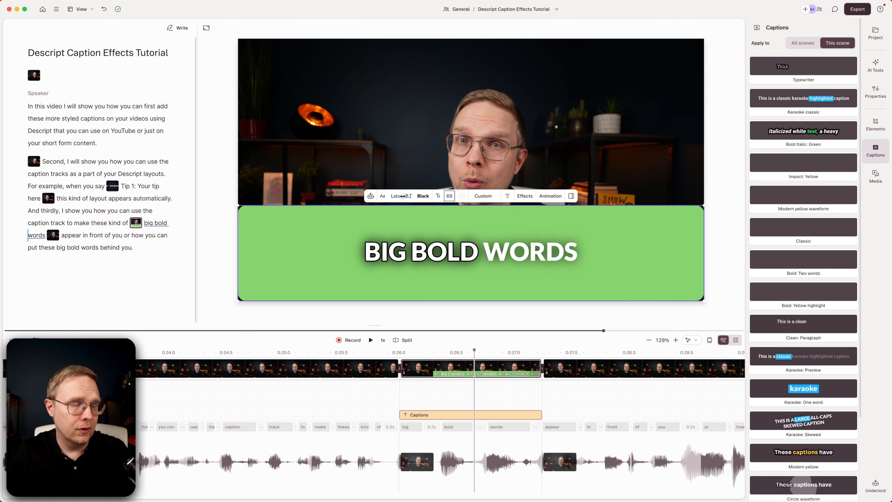
drag(542, 414, 699, 414)
click(604, 369)
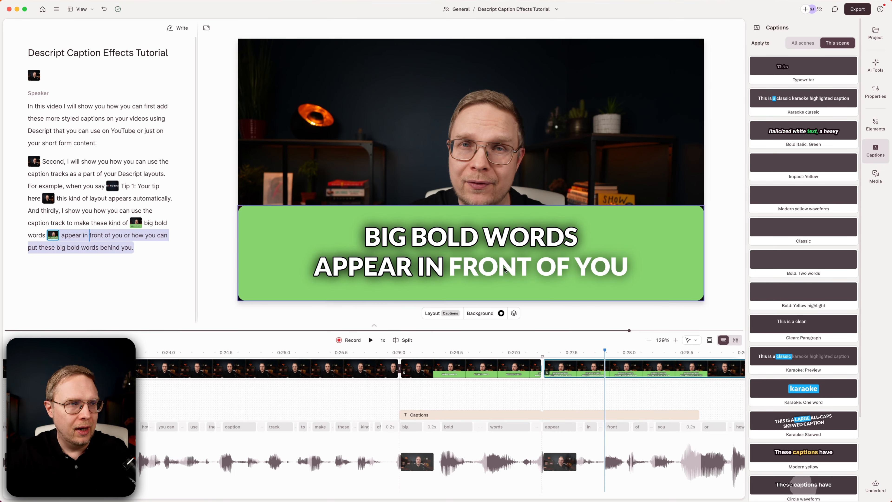
click(488, 252)
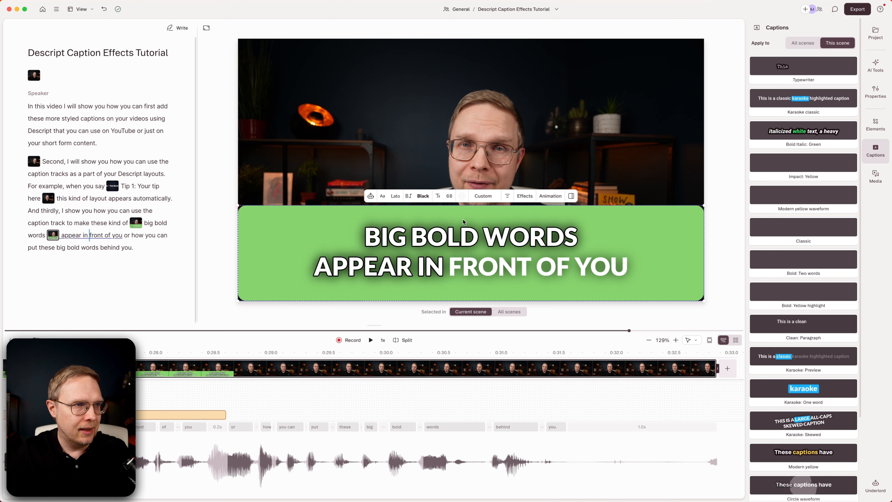
Step: Set the font size of the two-line caption on the green box to 74
click(483, 196)
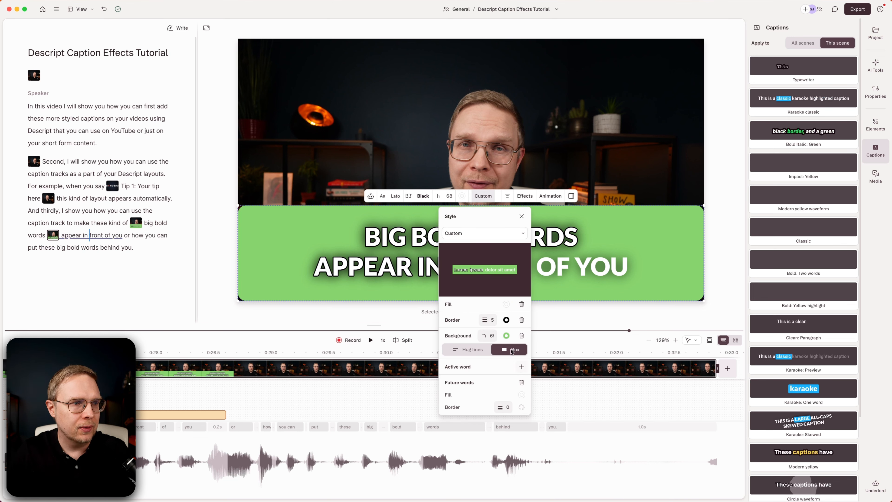
click(449, 197)
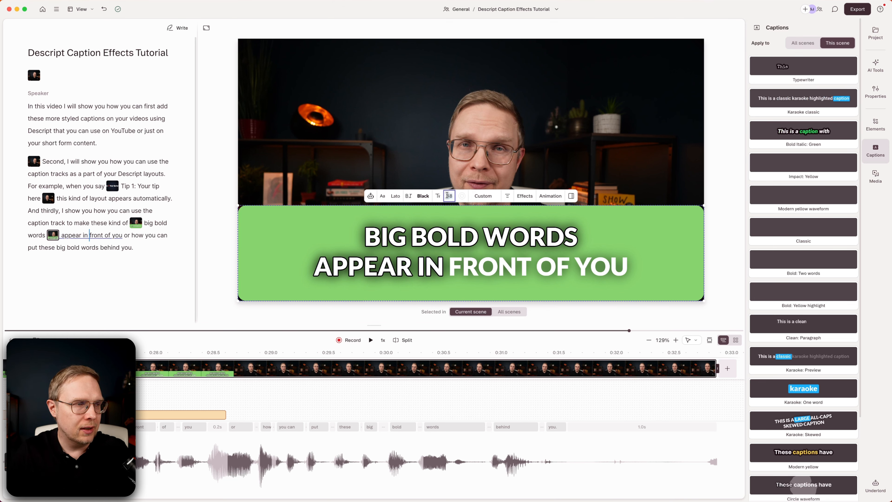
text(75)
key(Return)
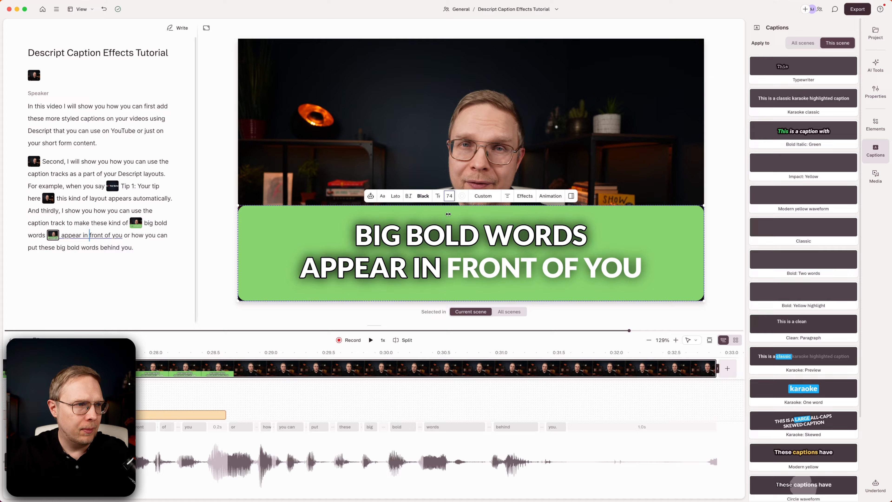
Step: Shrink the green caption box from both sides and from above so it fits closely around the two lines of text
drag(240, 255, 286, 255)
drag(700, 254, 650, 254)
drag(446, 206, 454, 235)
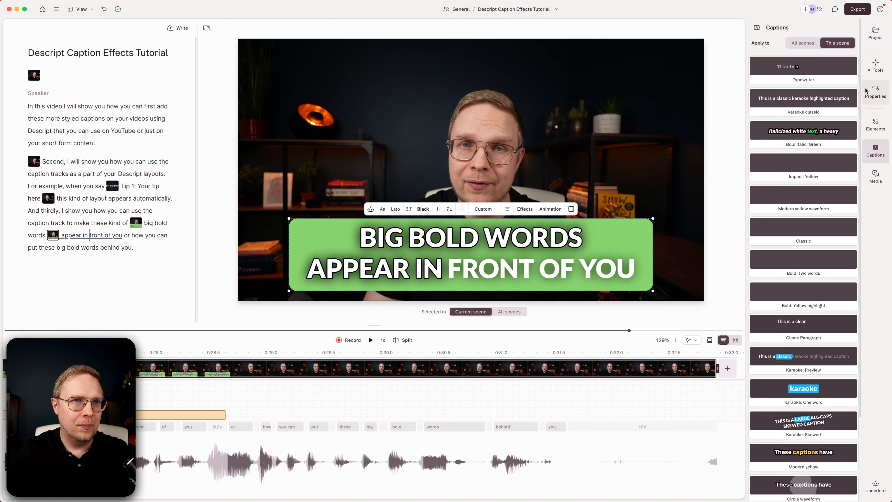
click(876, 124)
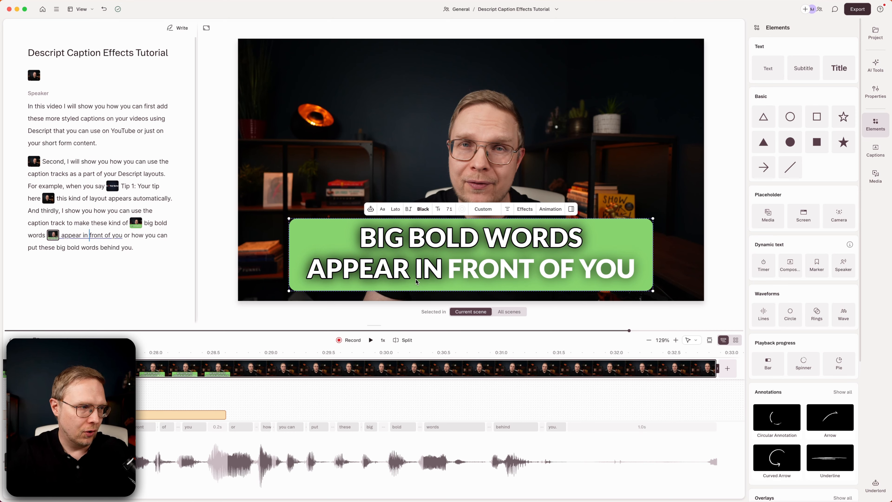
Step: Shorten the captions to the end of the "big bold words" scene and remove their green background
drag(225, 415, 67, 415)
click(41, 368)
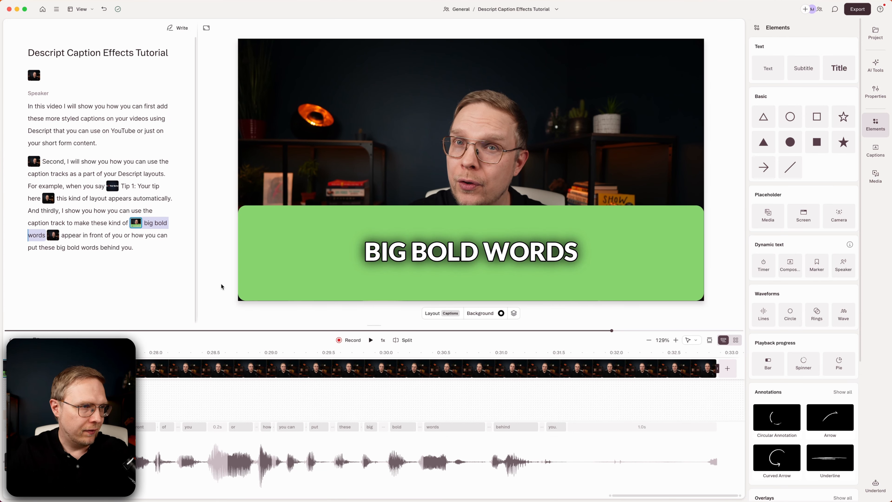
click(406, 252)
click(482, 196)
click(523, 336)
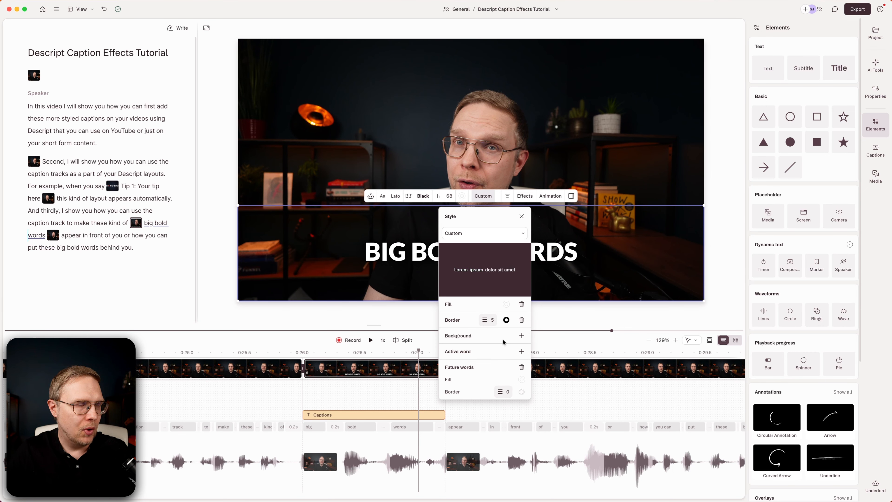
click(401, 240)
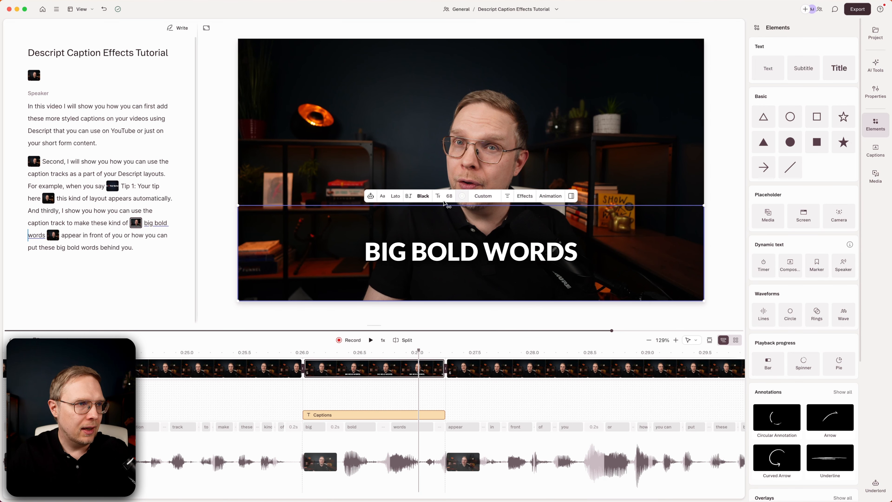
Step: Enlarge the caption text to size 132 and play the "big bold words" scene to check it
drag(452, 198, 499, 201)
click(248, 352)
key(space)
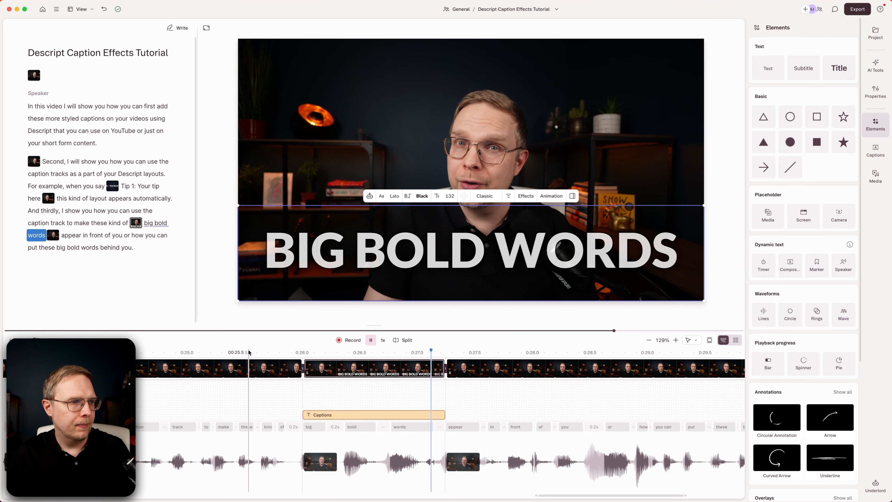
click(249, 352)
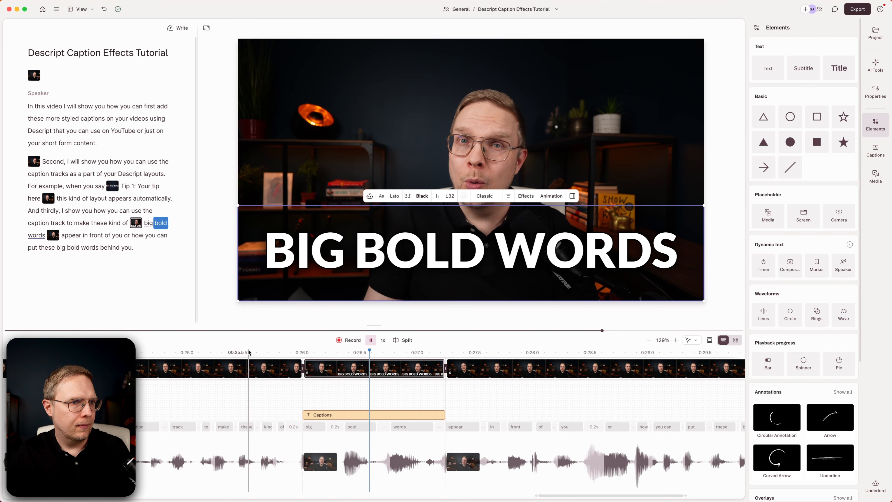
key(space)
key(space)
key(space)
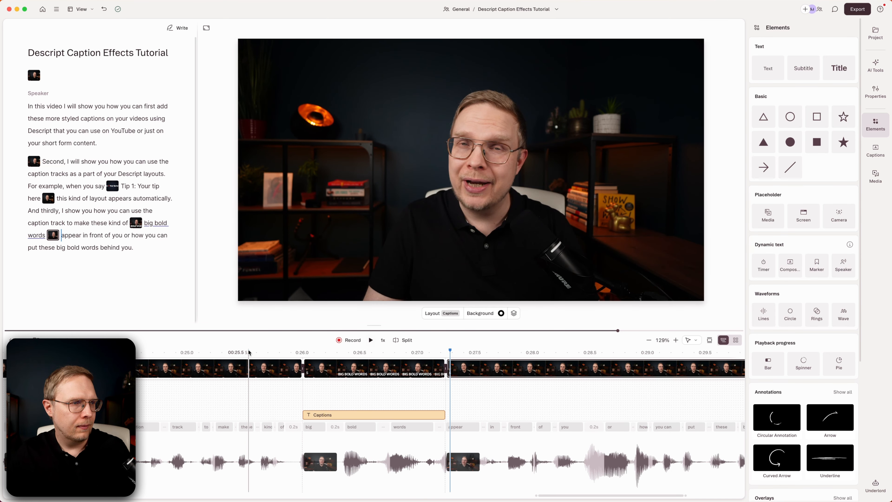
Step: Narrow the caption box in the "big bold words" scene so "BIG BOLD" and "WORDS" are shown one after the other
click(399, 368)
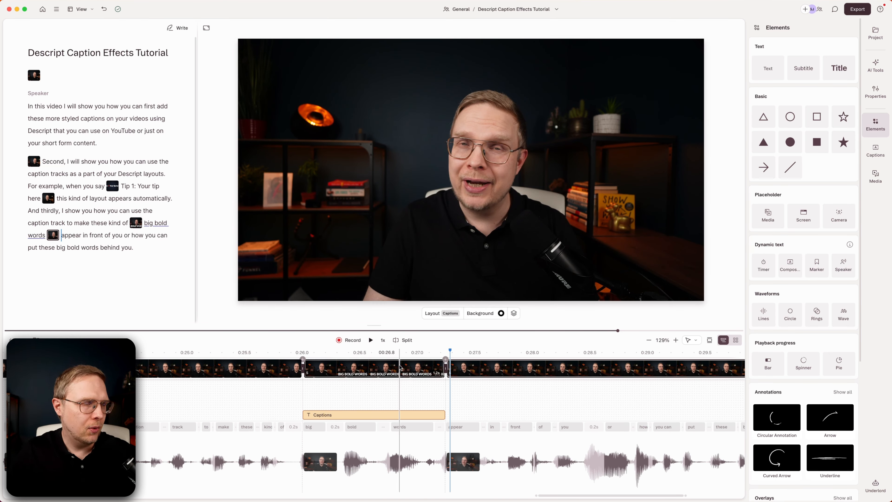
click(429, 253)
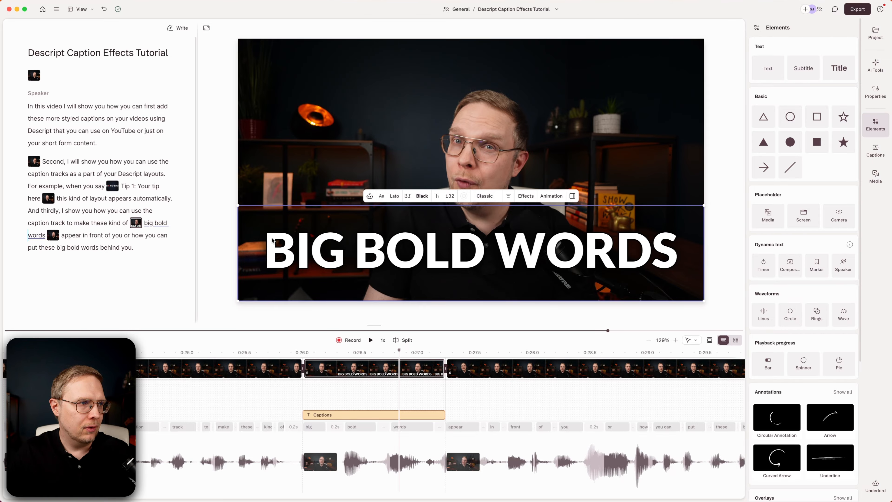
right_click(484, 254)
click(433, 262)
Step: Play through the "big bold words" scene to check the split captions and return to the "BIG BOLD" caption
click(230, 352)
key(space)
key(space)
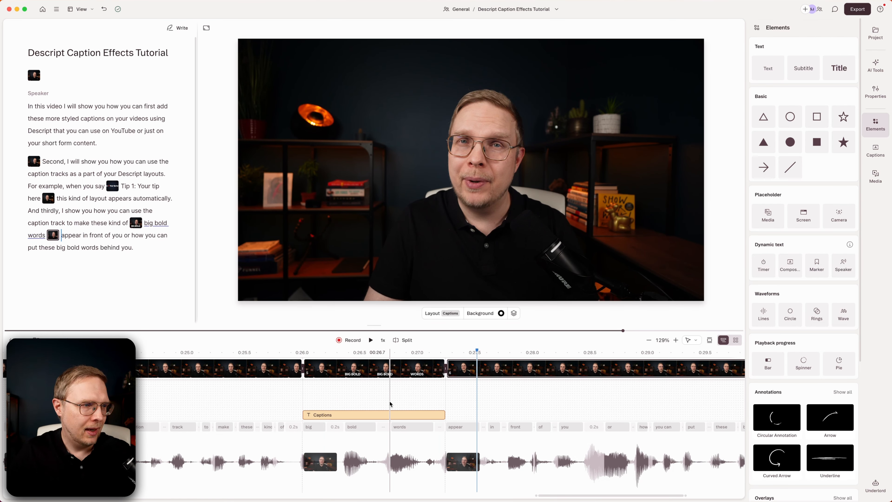
click(340, 368)
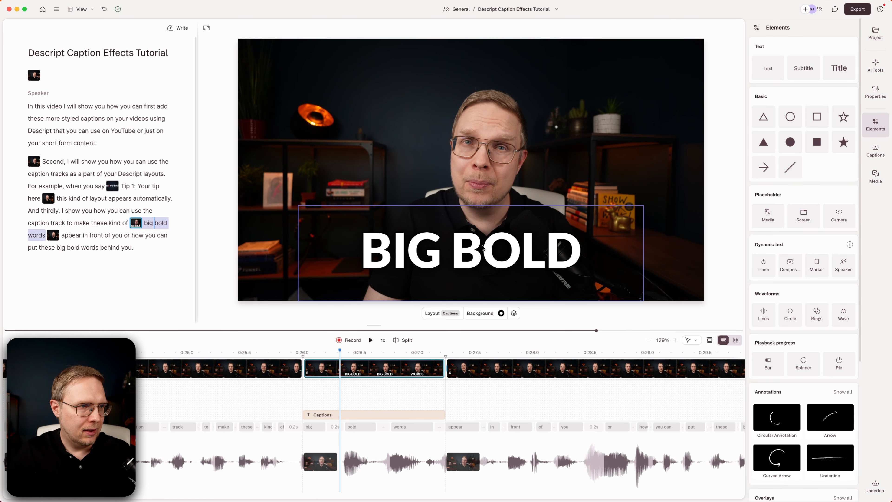
Step: Widen the caption box in the first "big bold words" scene to the full frame width so all three words share one line
click(483, 248)
drag(297, 262, 239, 262)
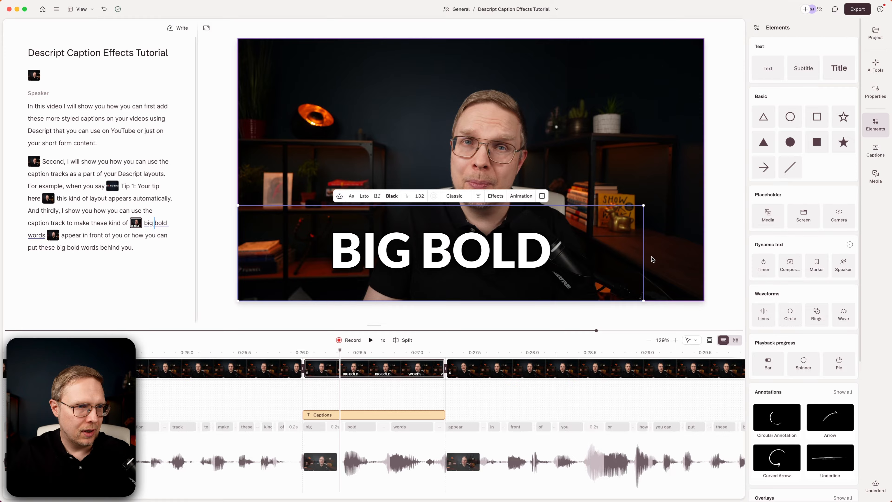
drag(644, 258, 701, 258)
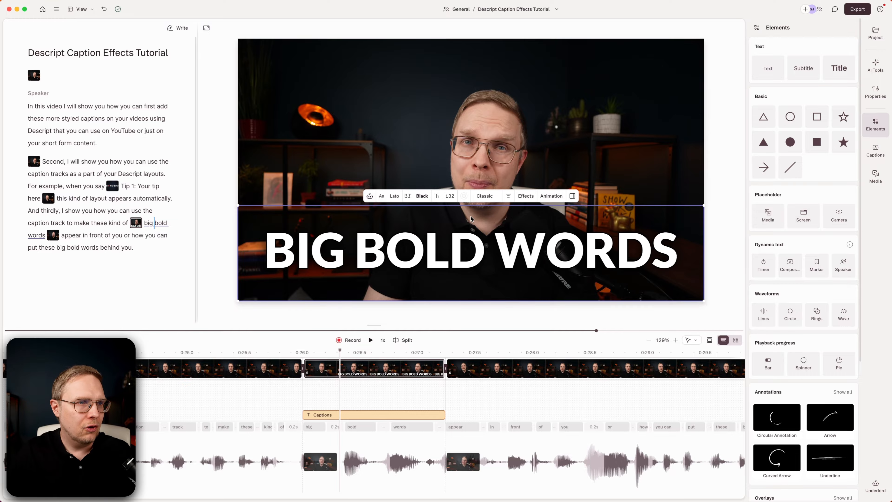
click(399, 367)
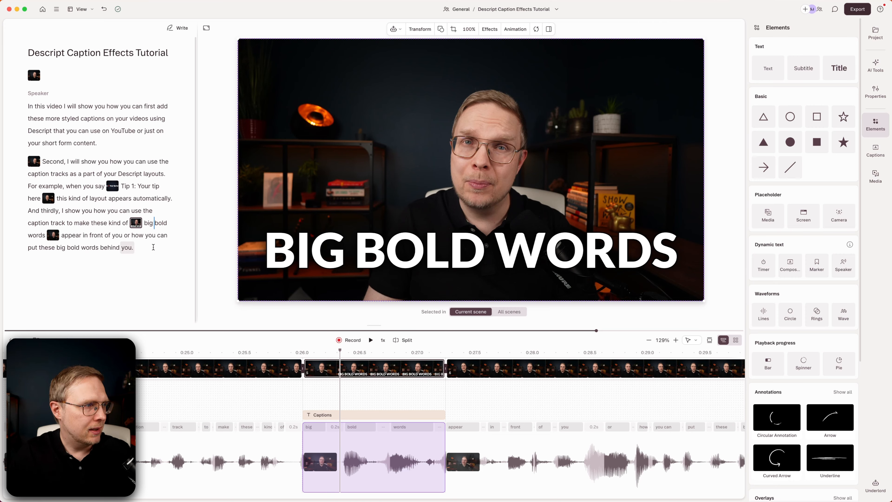
Step: Split the script before and after the second "big bold words" phrase so that it becomes its own scene
click(55, 248)
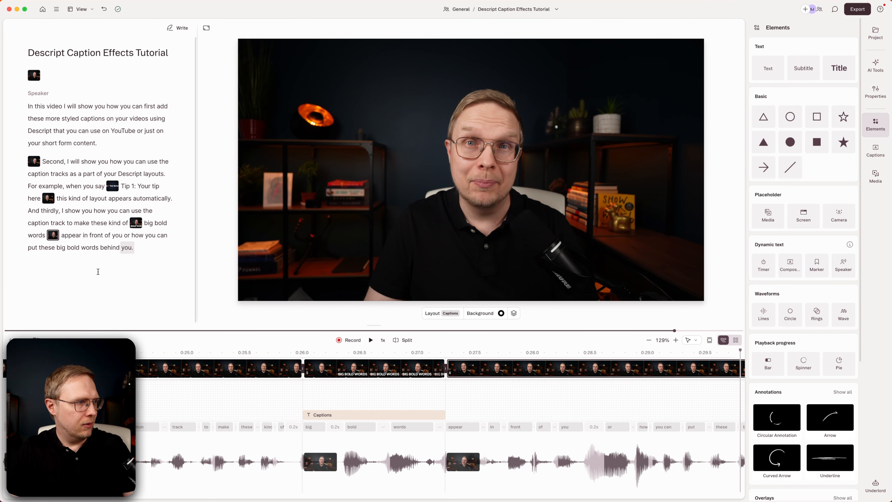
text(/)
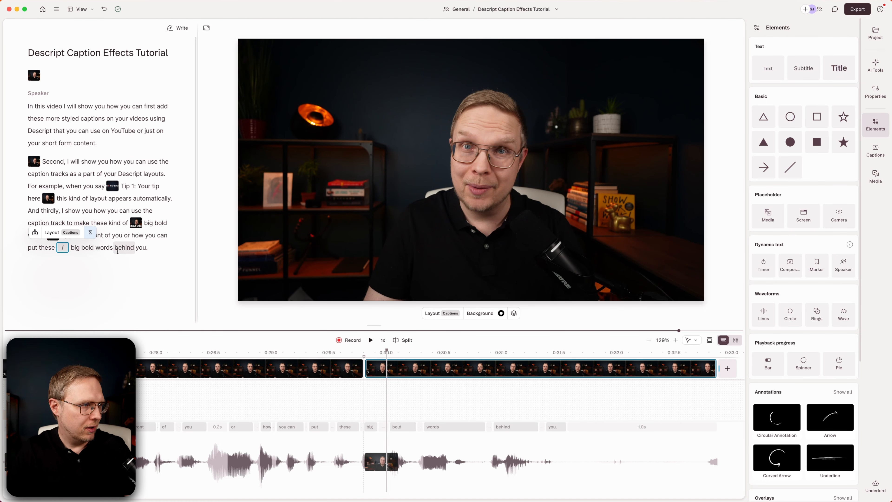
click(115, 248)
text(/)
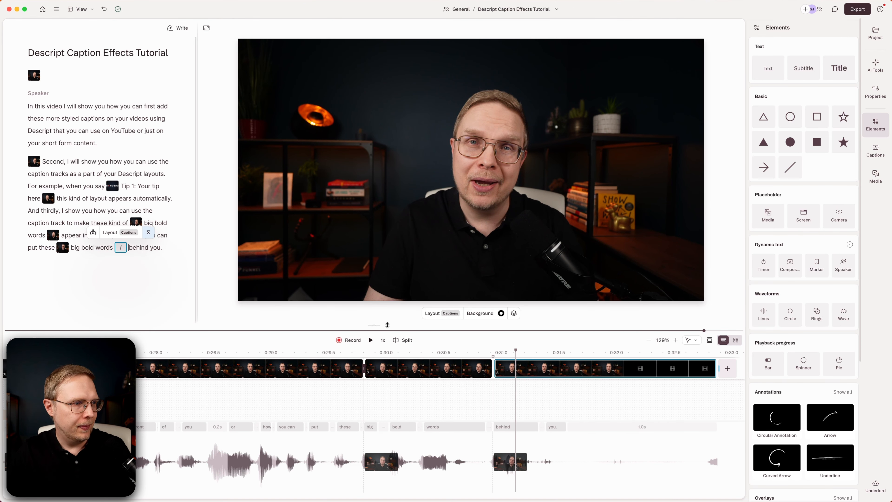
Step: Copy the layout of the first "big bold words" scene and paste it onto the second "big bold words" scene
click(136, 222)
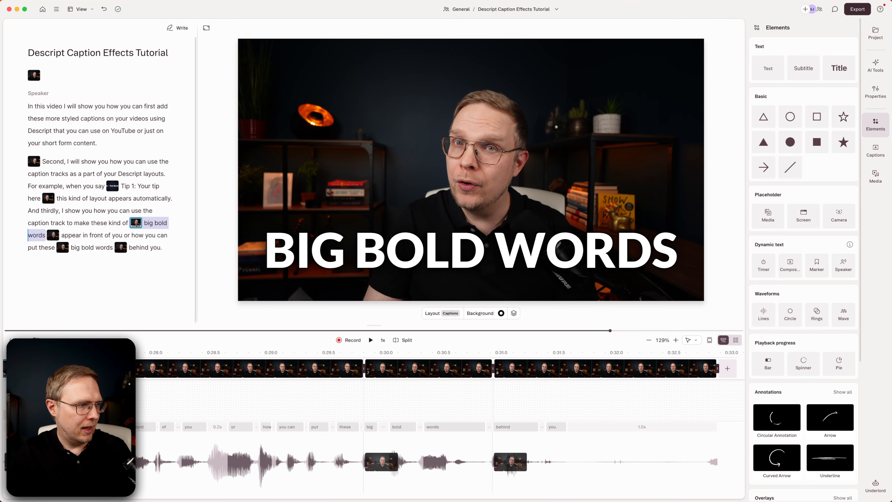
right_click(393, 369)
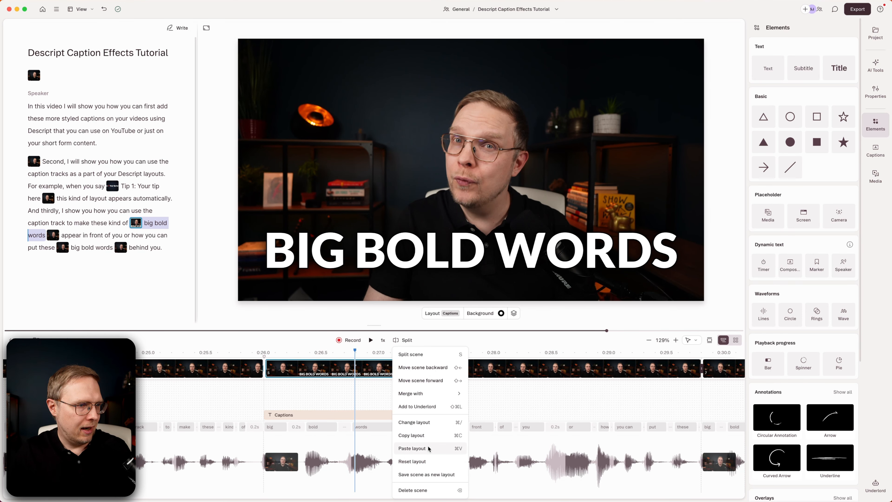
click(428, 435)
scroll(566, 409, right, 5)
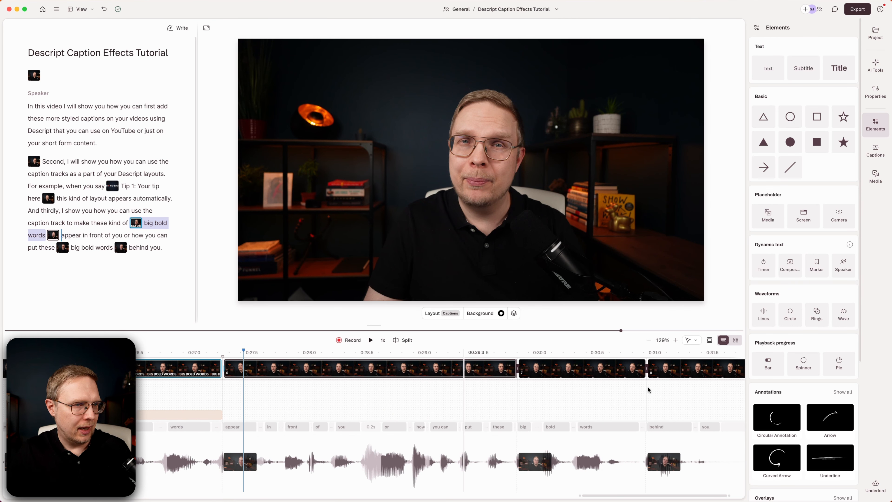
right_click(564, 371)
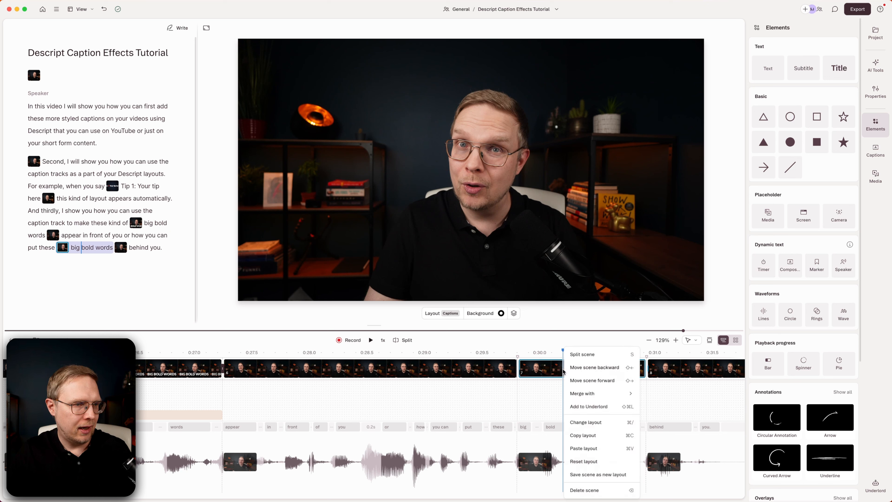
click(586, 449)
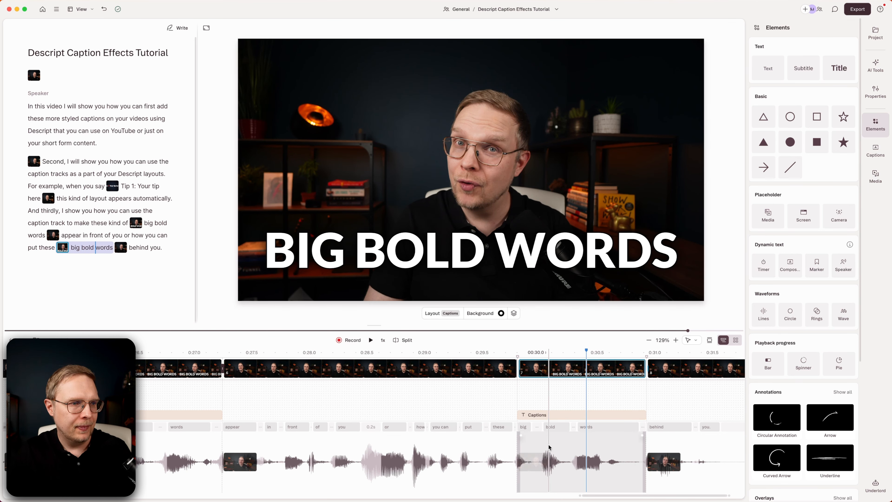
Step: Copy the speaker video of the second "big bold words" scene, paste it as a layer above the captions and align it with the scene
click(550, 457)
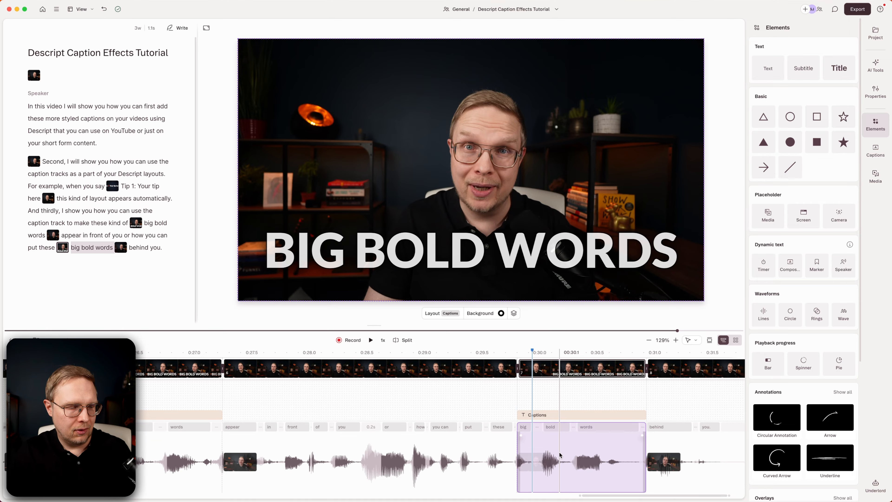
click(522, 395)
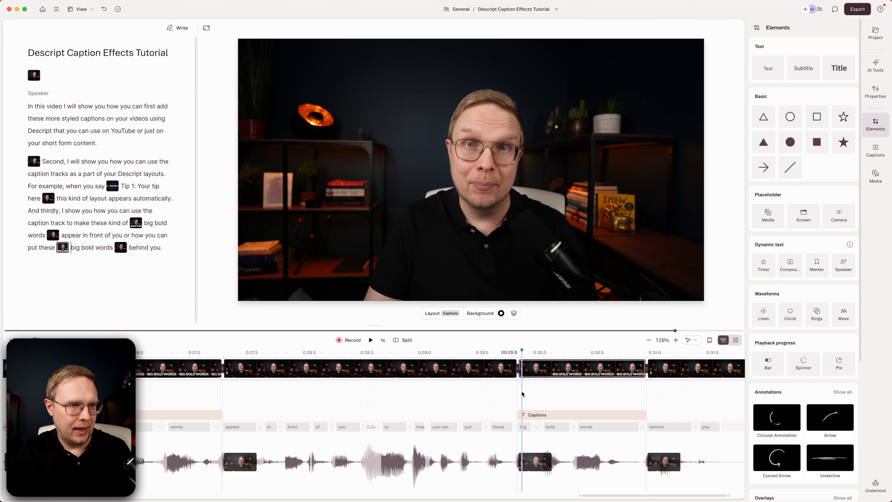
key(super+v)
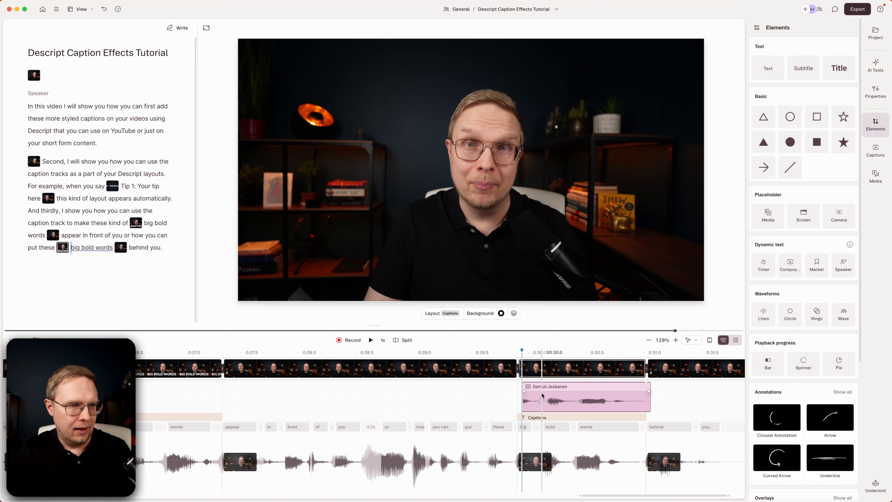
click(582, 396)
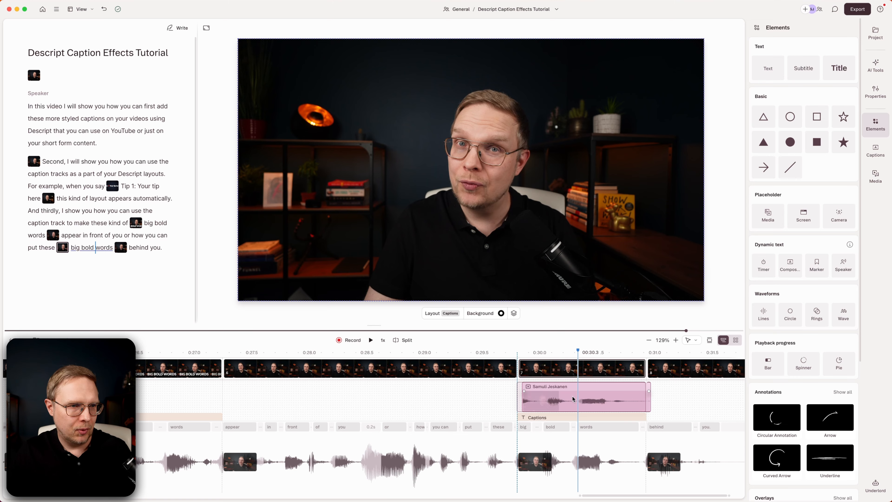
click(564, 369)
click(579, 388)
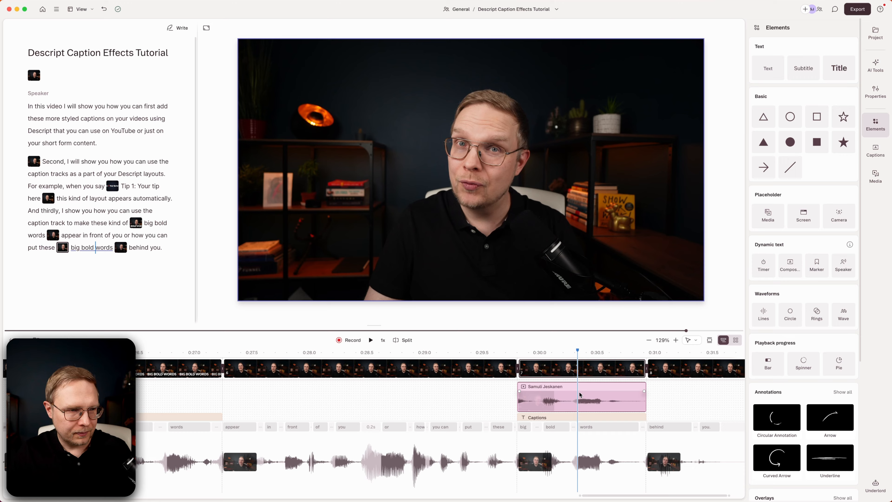
right_click(586, 391)
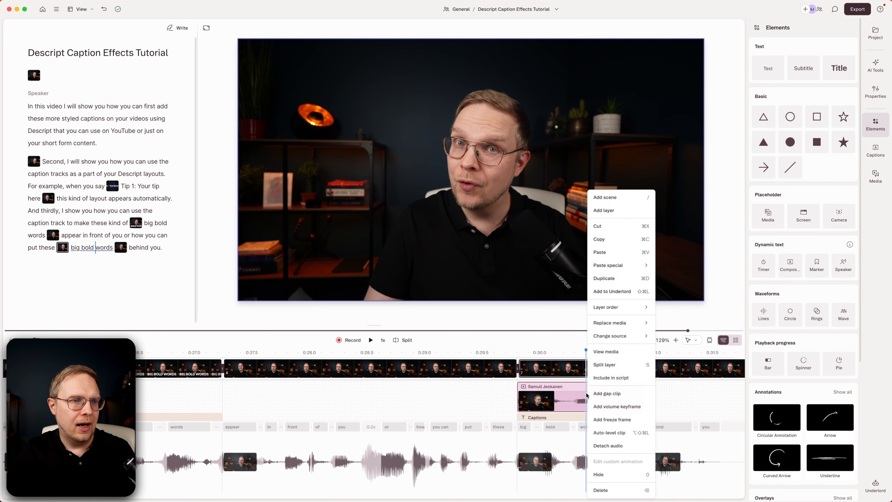
click(573, 372)
right_click(573, 373)
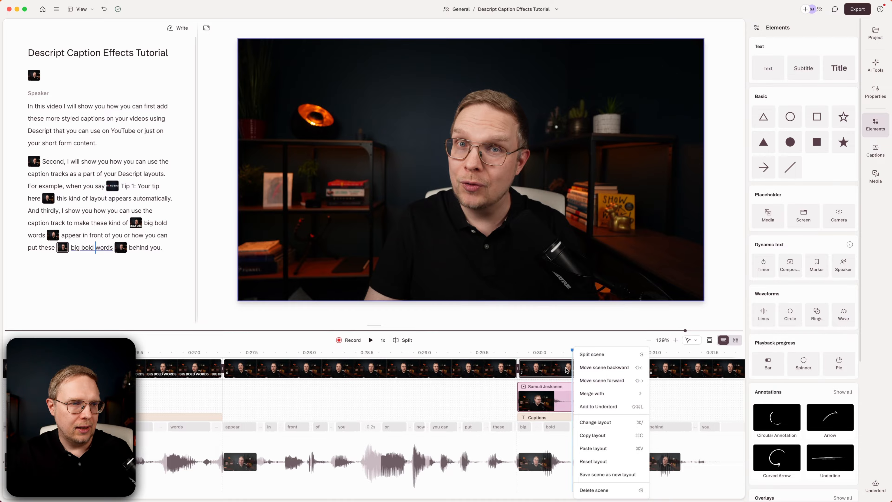
click(566, 371)
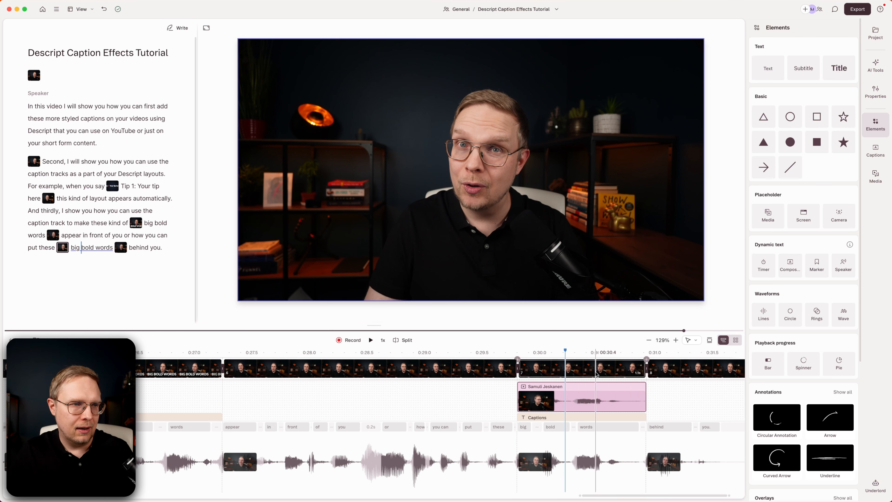
Step: Apply the Green screen visual effect to the pasted speaker layer so the big caption words sit behind the speaker
click(610, 373)
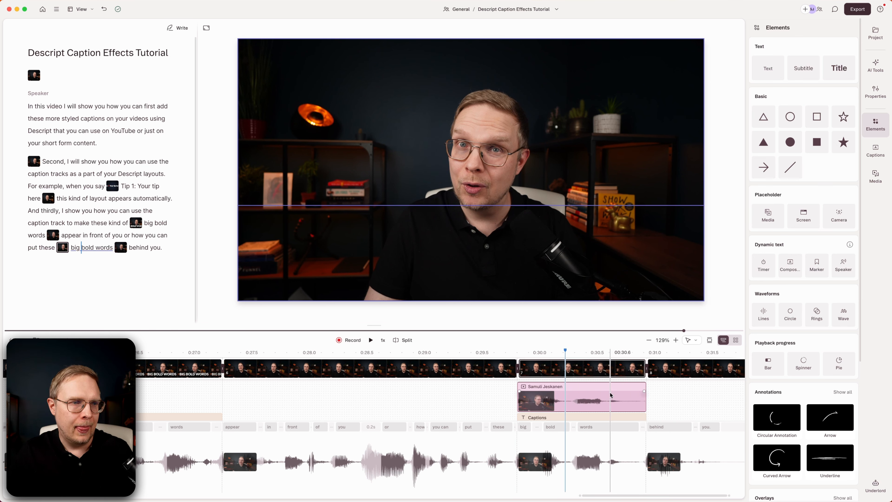
click(875, 92)
click(849, 402)
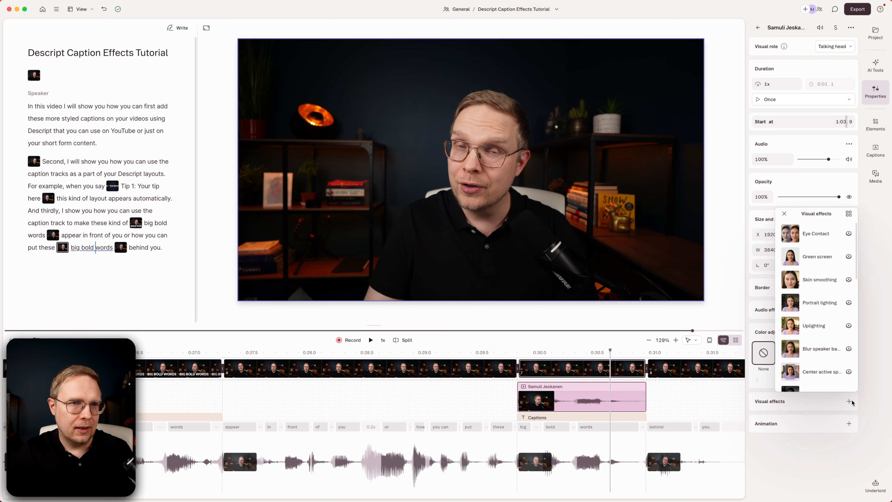
scroll(827, 343, down, 1)
click(813, 249)
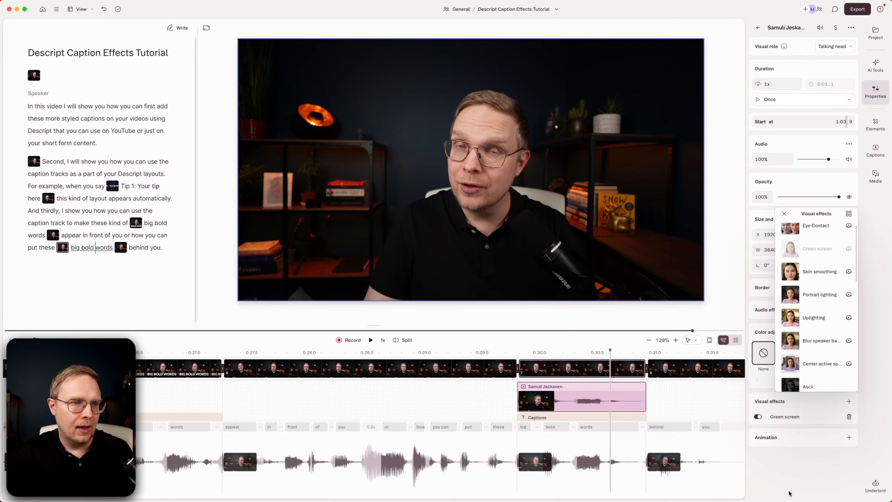
click(790, 479)
click(576, 394)
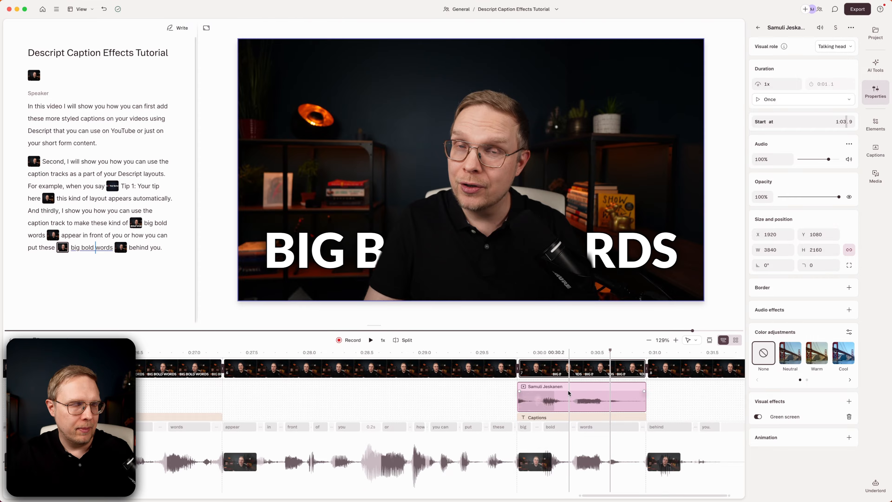
Step: Try shifting the cut-out speaker layer sideways away from the original video, and undo the move
click(561, 460)
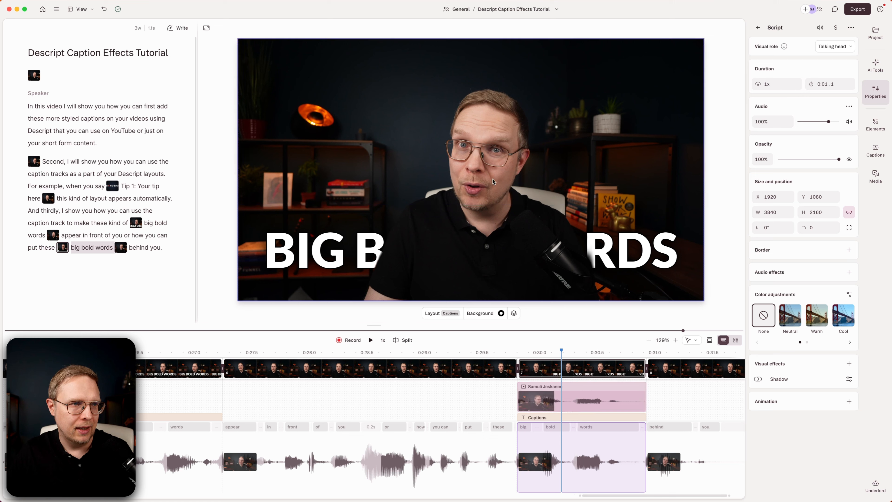
drag(474, 219, 369, 220)
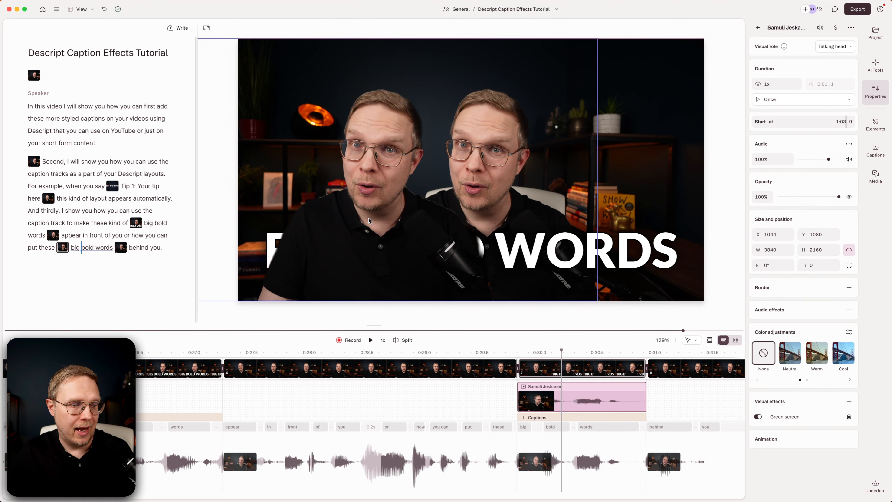
key(super+z)
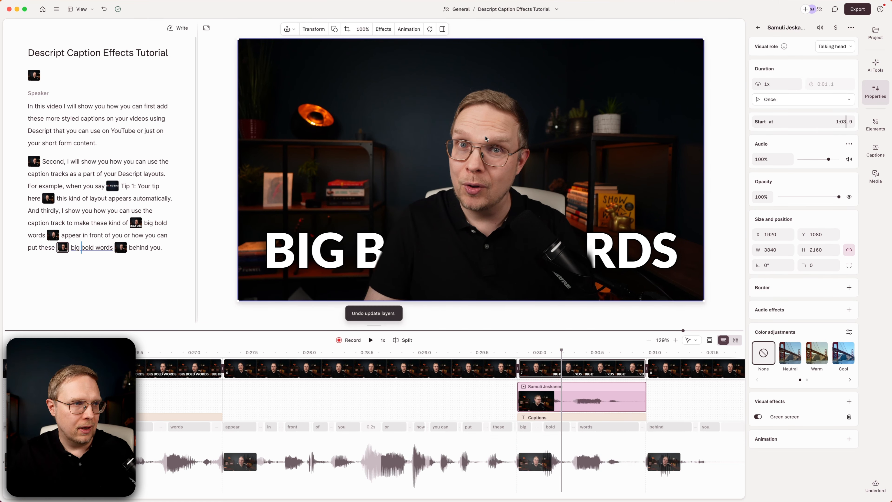
Step: Play through the second "big bold words" scene several times from just before it to check the words behind the speaker
click(465, 352)
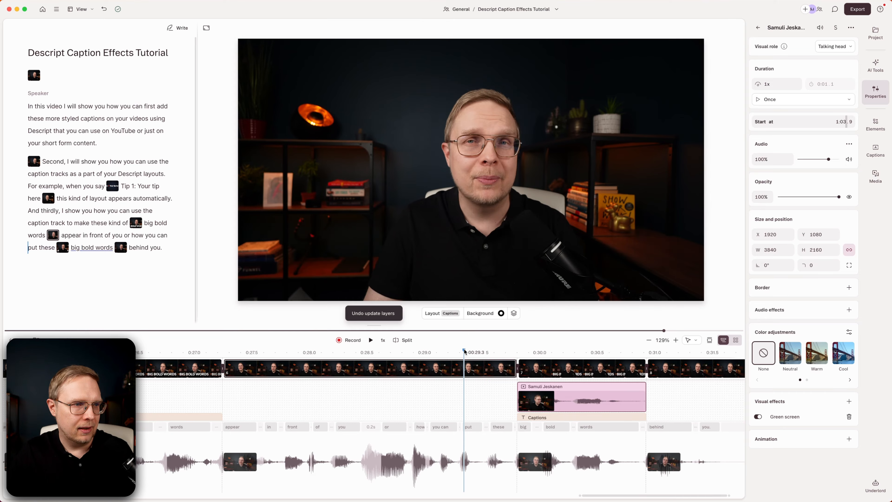
key(space)
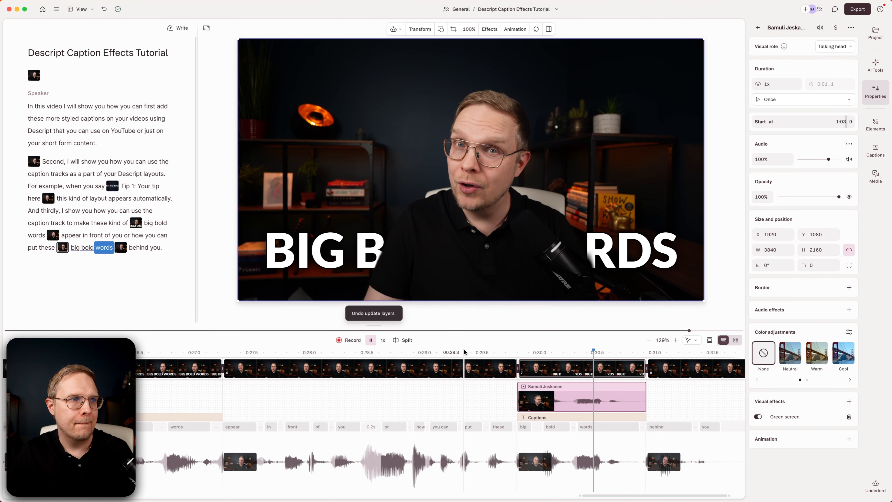
click(464, 351)
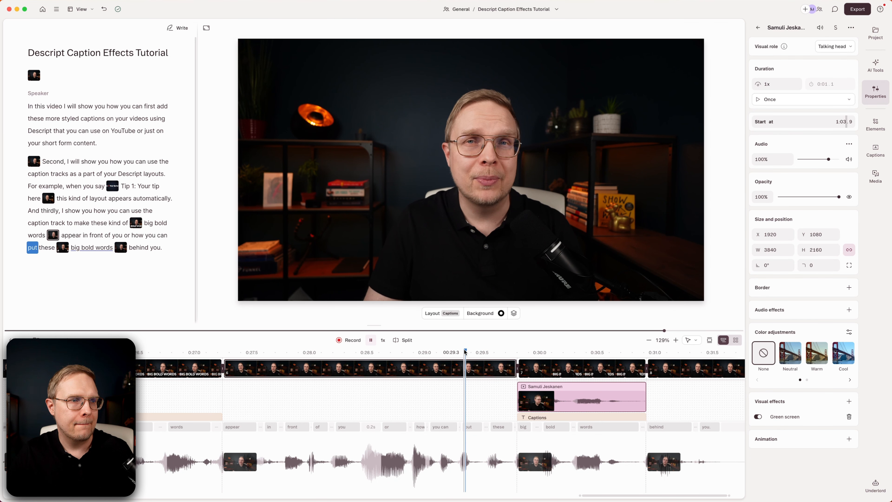
key(space)
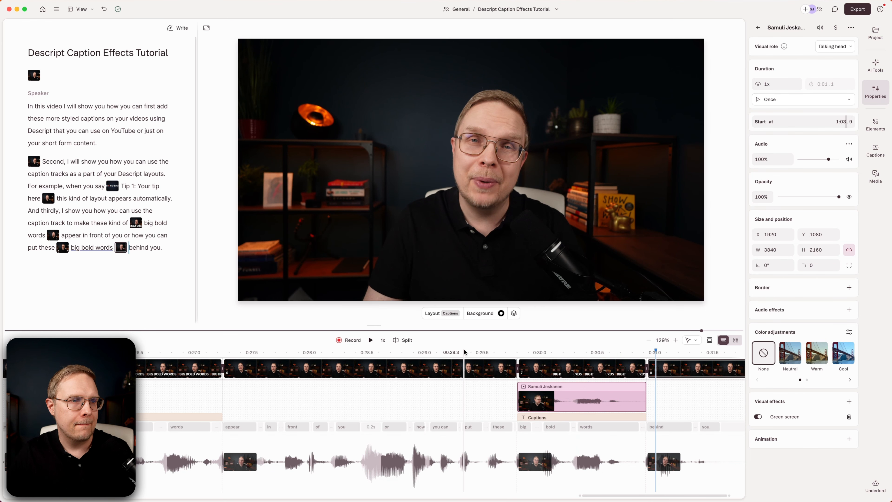
key(space)
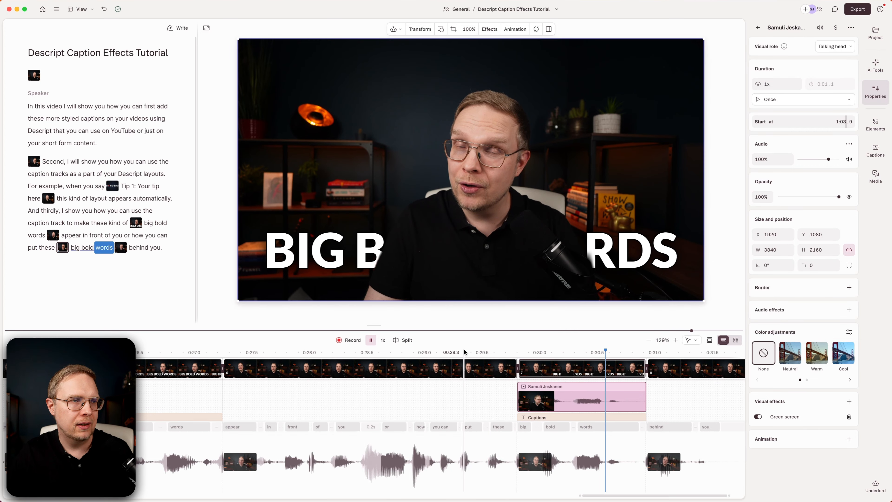
click(464, 352)
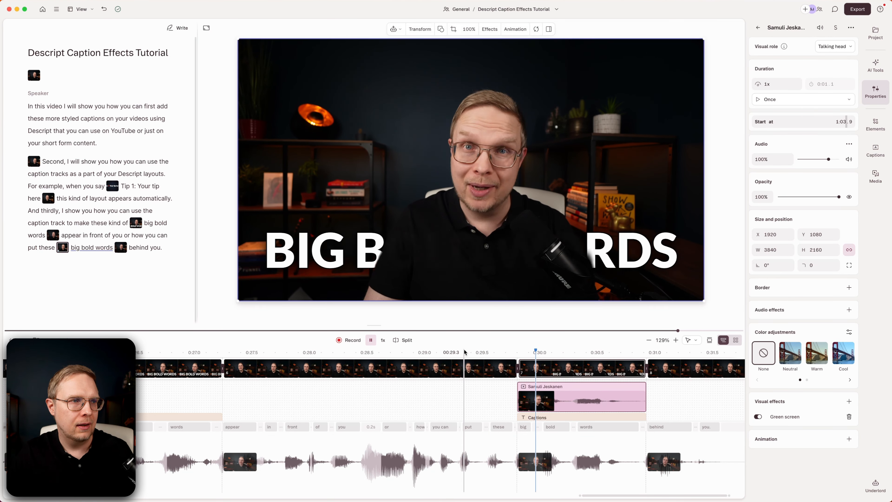
key(space)
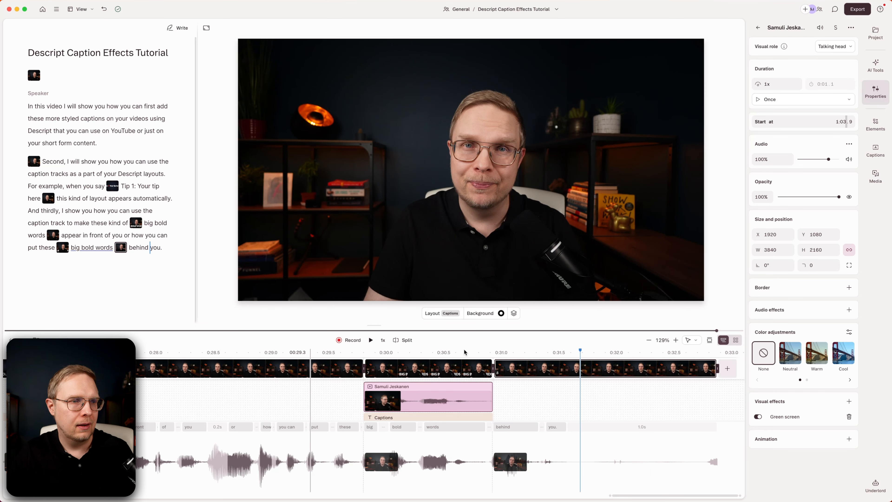
Step: Examine how the captions and the cut-out speaker layer appear at the start of the second "big bold words" scene
click(375, 418)
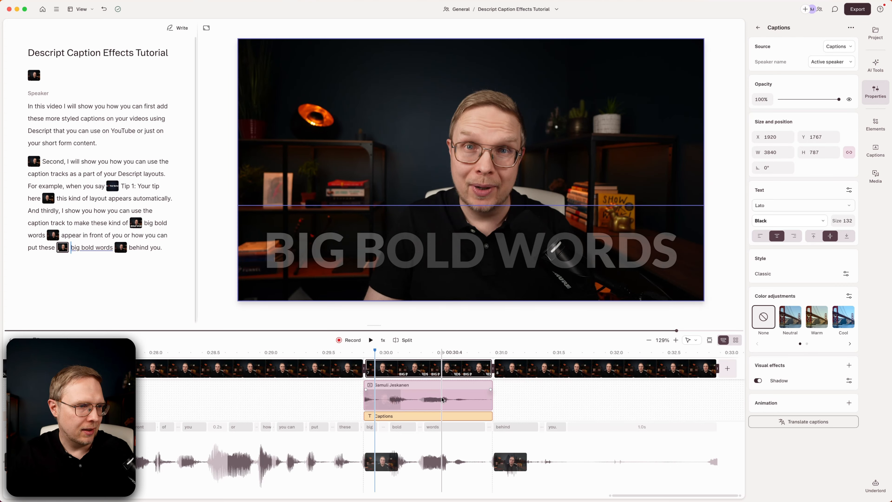
click(368, 353)
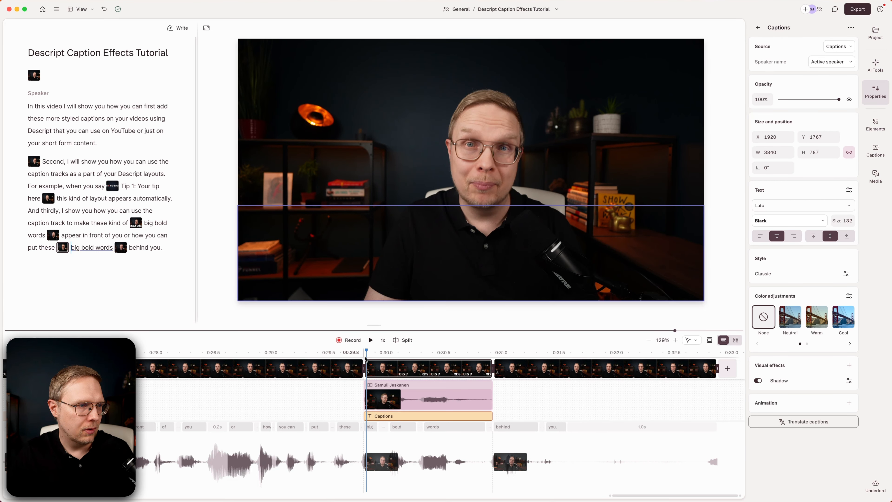
click(373, 358)
click(399, 391)
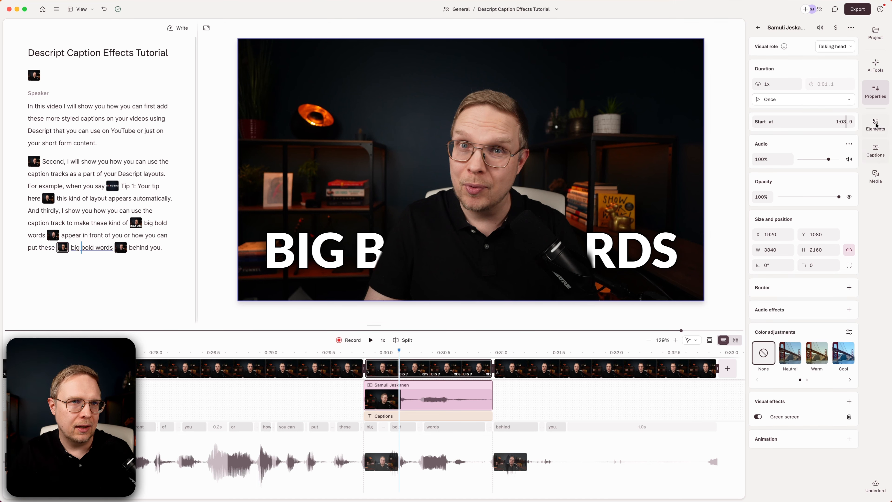
click(442, 392)
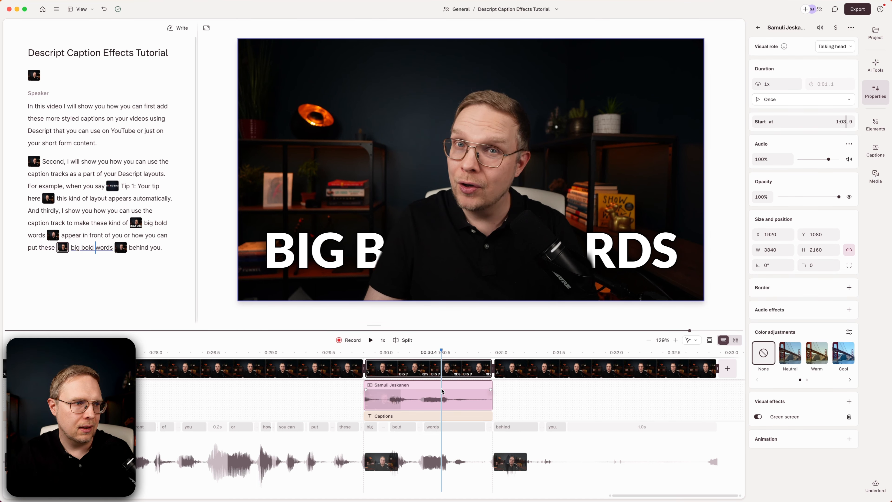
Step: Set both the incoming and outgoing transitions of the second "big bold words" scene to None
click(417, 369)
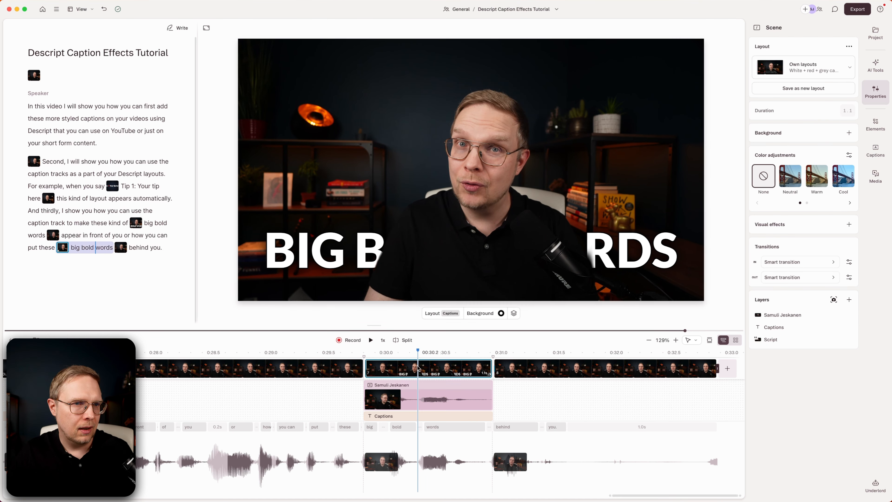
click(799, 262)
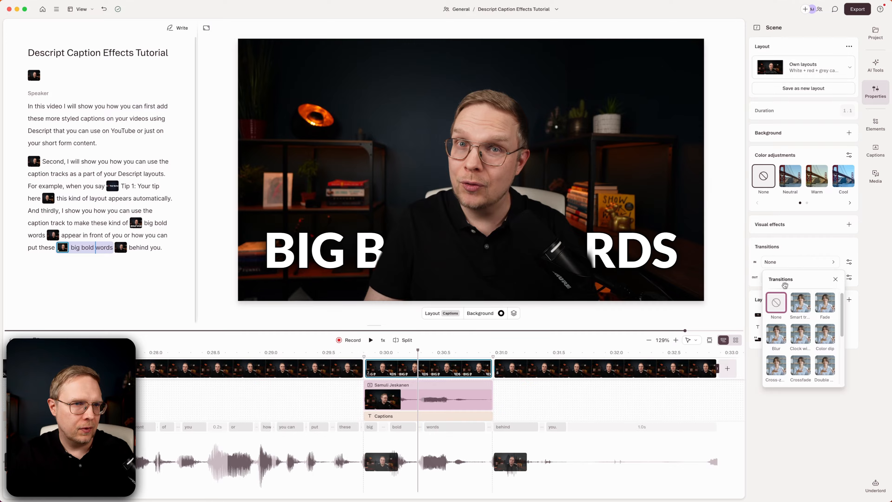
click(793, 264)
click(794, 276)
click(775, 316)
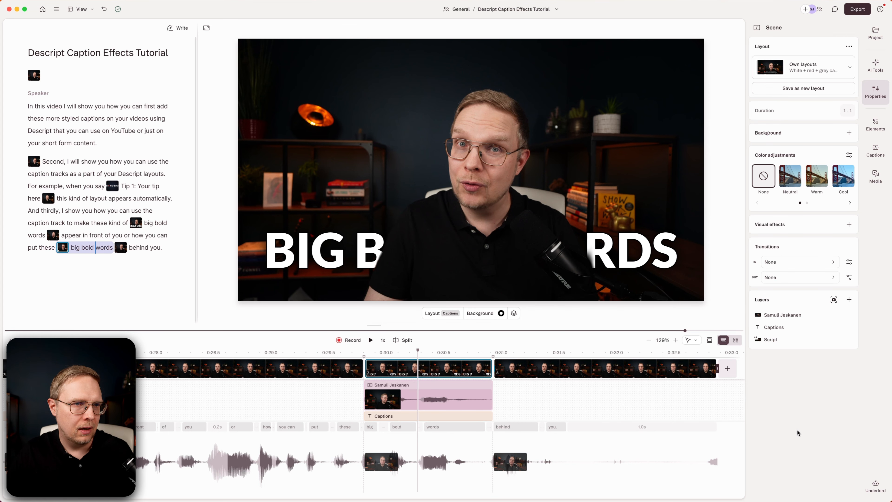
Step: Play through the scene change and set the outgoing transition of the closing "behind you" scene to None
key(space)
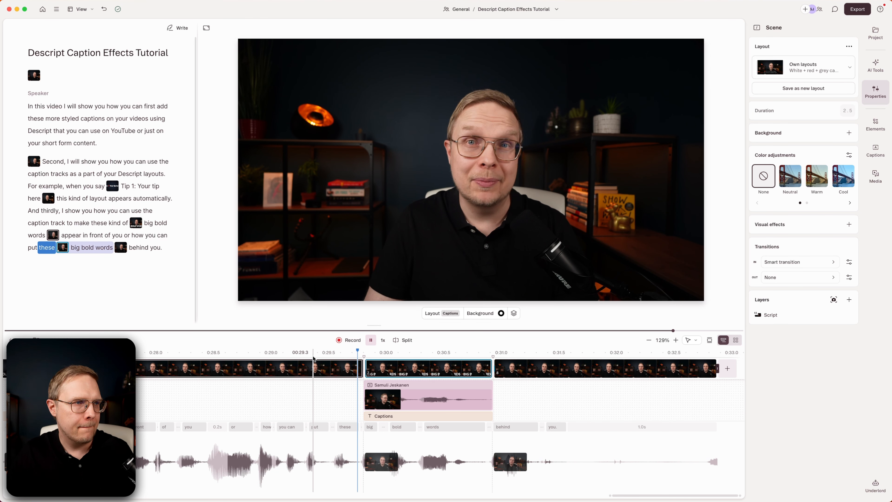
key(space)
click(802, 278)
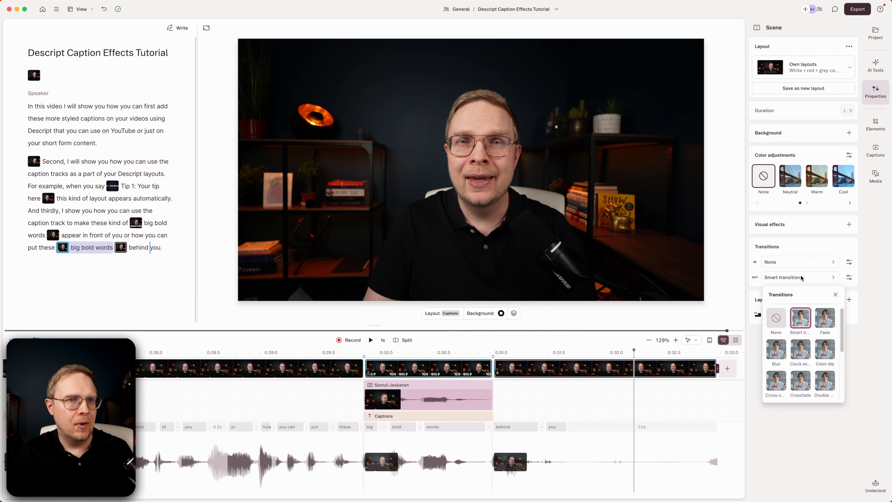
click(784, 319)
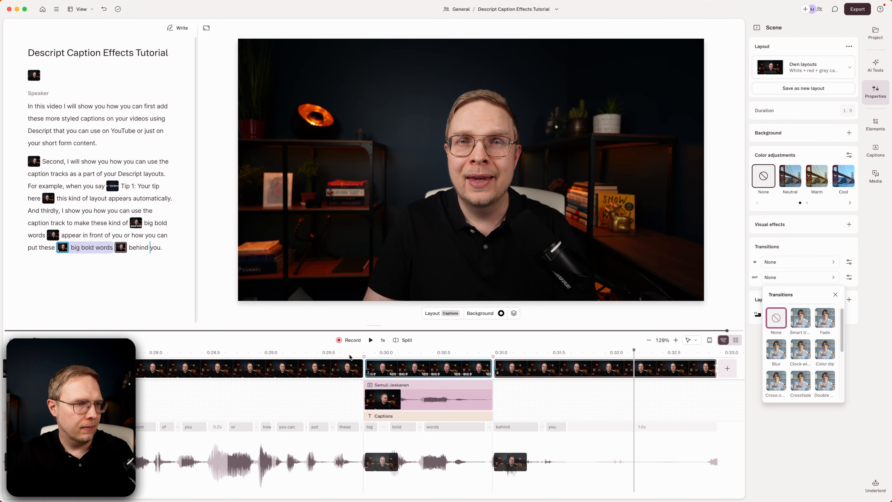
click(772, 436)
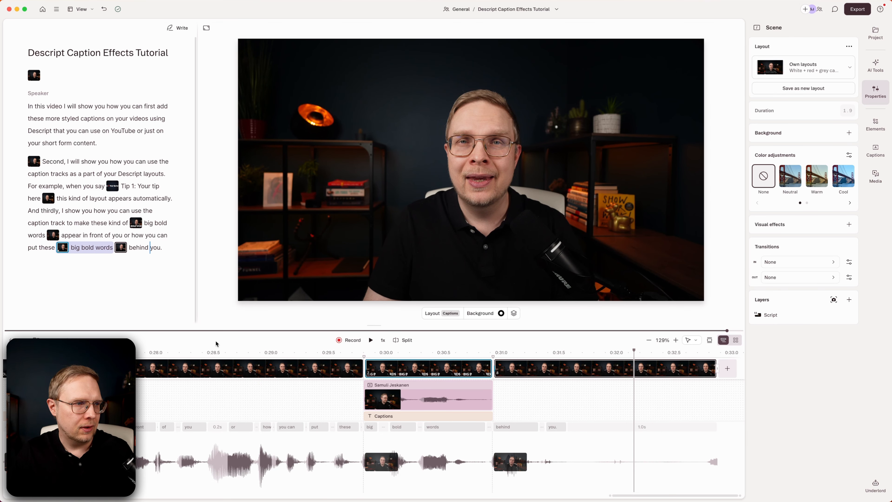
Step: Play from just before the second "big bold words" scene to check how the words appear without transitions
click(281, 352)
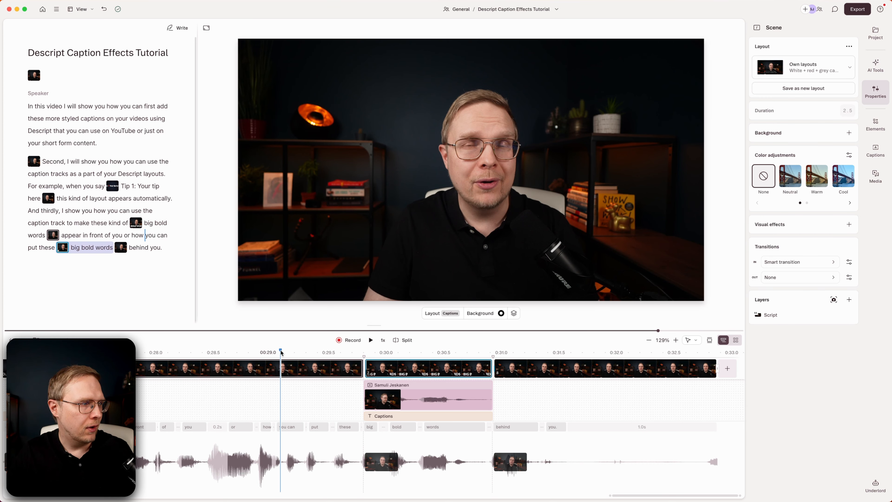
key(space)
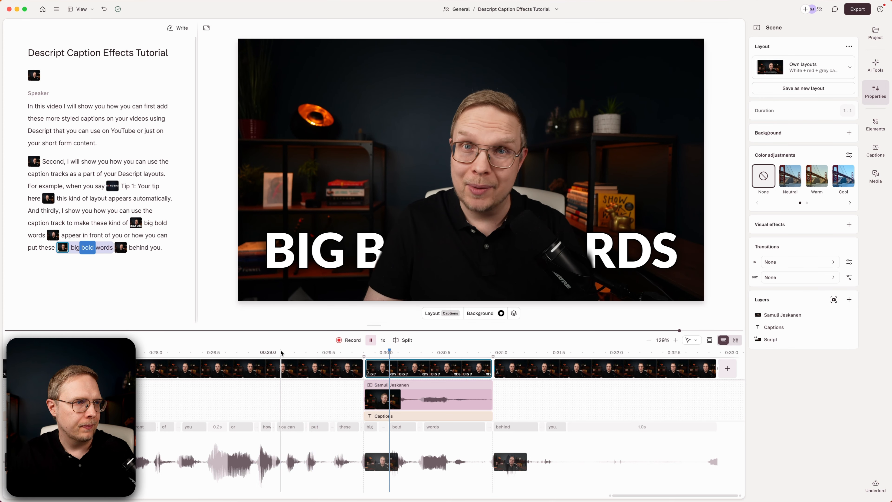
key(space)
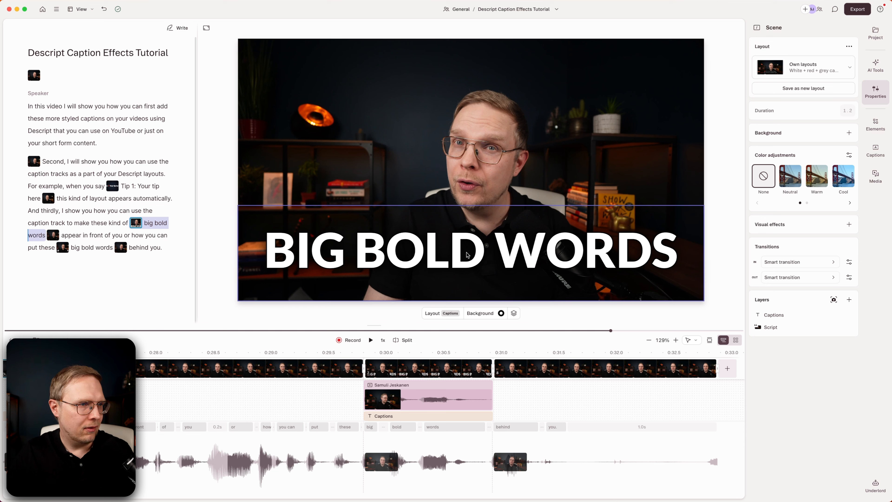
Step: Move the captions of the first "big bold words" scene up to the upper part of the frame, overlapping the speaker's head
drag(467, 255, 467, 103)
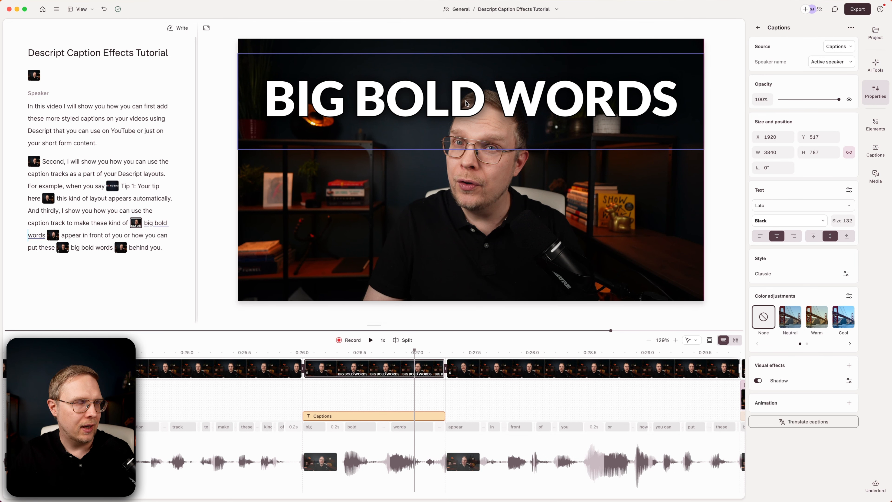
drag(467, 102, 466, 94)
scroll(513, 415, right, 7)
click(553, 399)
drag(471, 249, 471, 230)
key(super+z)
Step: Move the captions of the second "big bold words" scene up to about Y 435 at head height, similar to the first scene
click(514, 416)
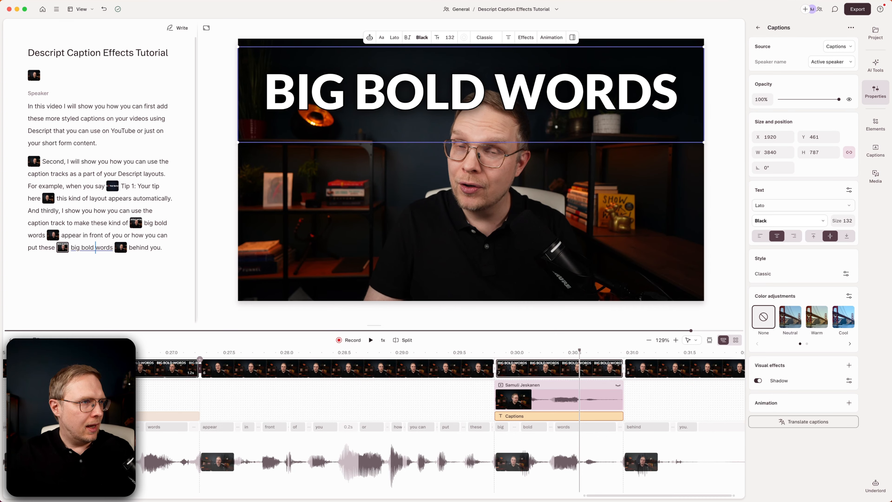
click(126, 368)
click(382, 91)
click(541, 368)
click(453, 93)
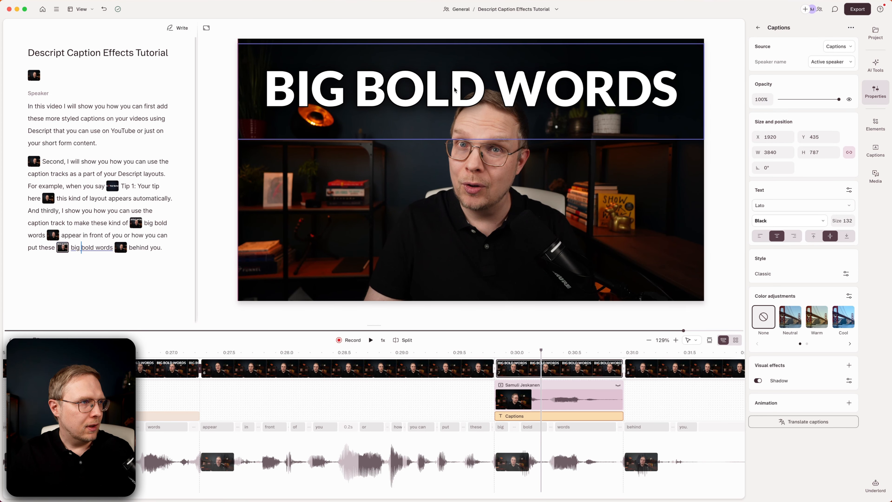
Step: Show the hidden cut-out speaker layer again and play from just before the second scene to check the words behind the head
click(619, 386)
click(439, 352)
key(space)
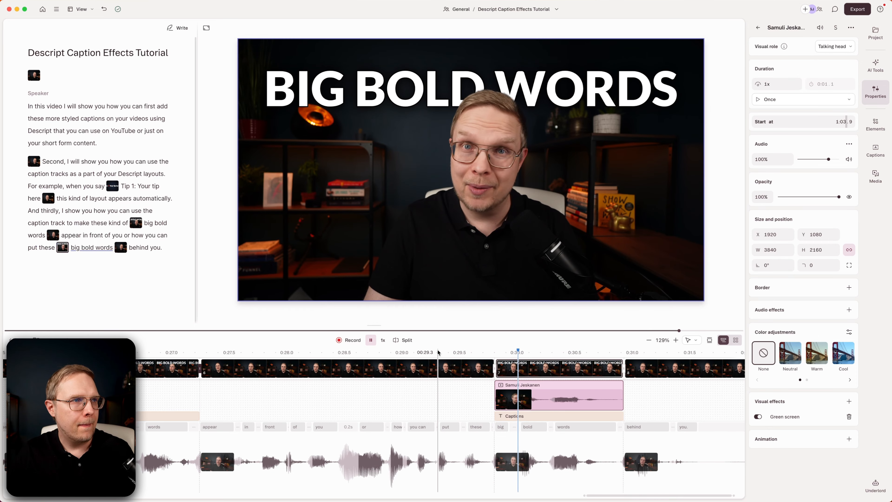